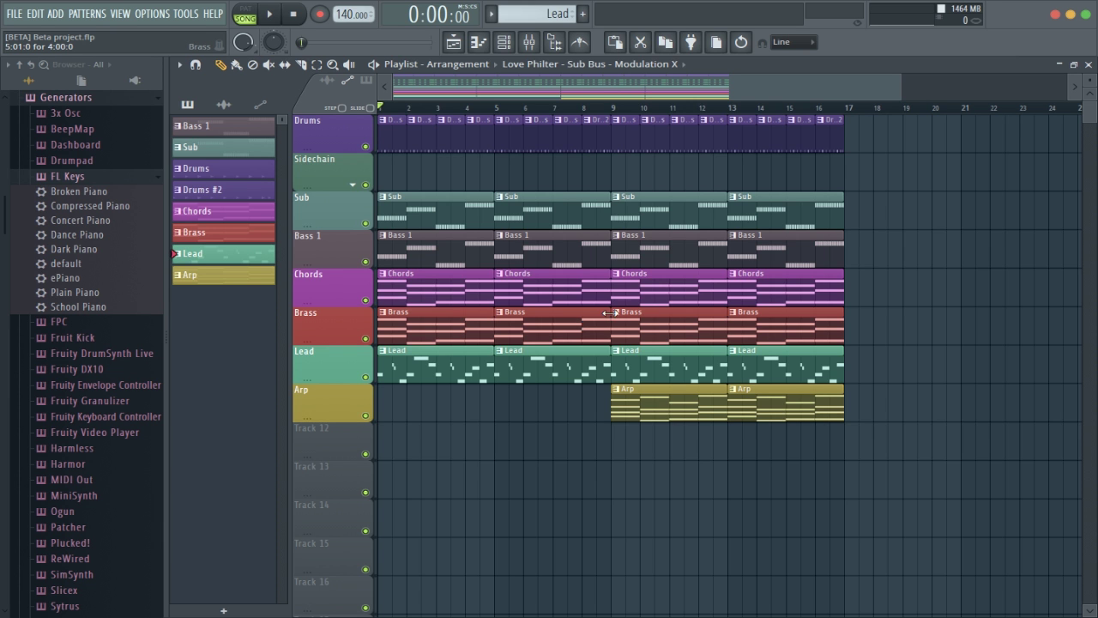
# Solo the Chords track from its playlist LED, greying out and muting every other track
pyautogui.scroll(-1, 652, 274)
pyautogui.scroll(1, 726, 219)
pyautogui.rightClick(365, 277)
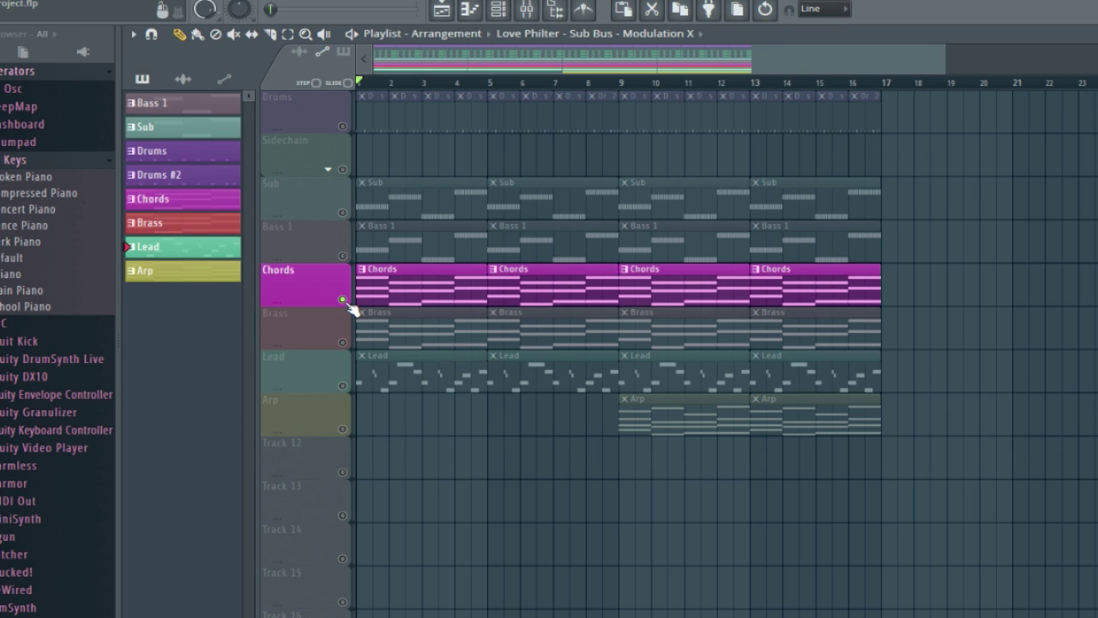
# Clear the Chords solo, solo Chords again, and start song playback
pyautogui.rightClick(344, 301)
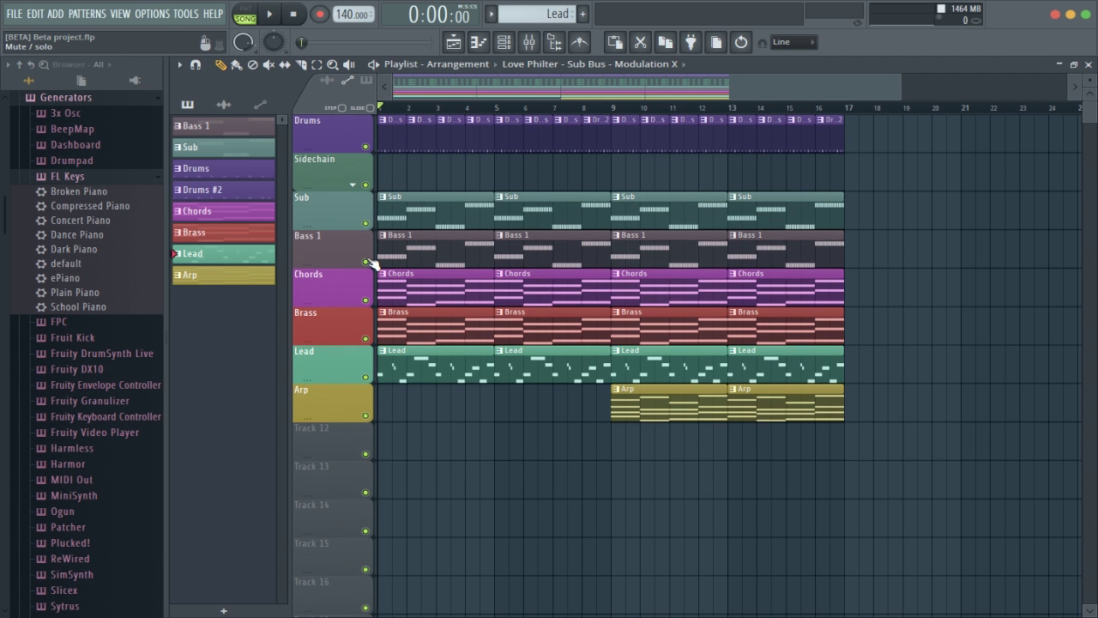
pyautogui.rightClick(375, 303)
pyautogui.press('space')
pyautogui.press('space')
# Audition Bass 1, Brass, Lead and Arp by soloing each in turn
pyautogui.rightClick(365, 262)
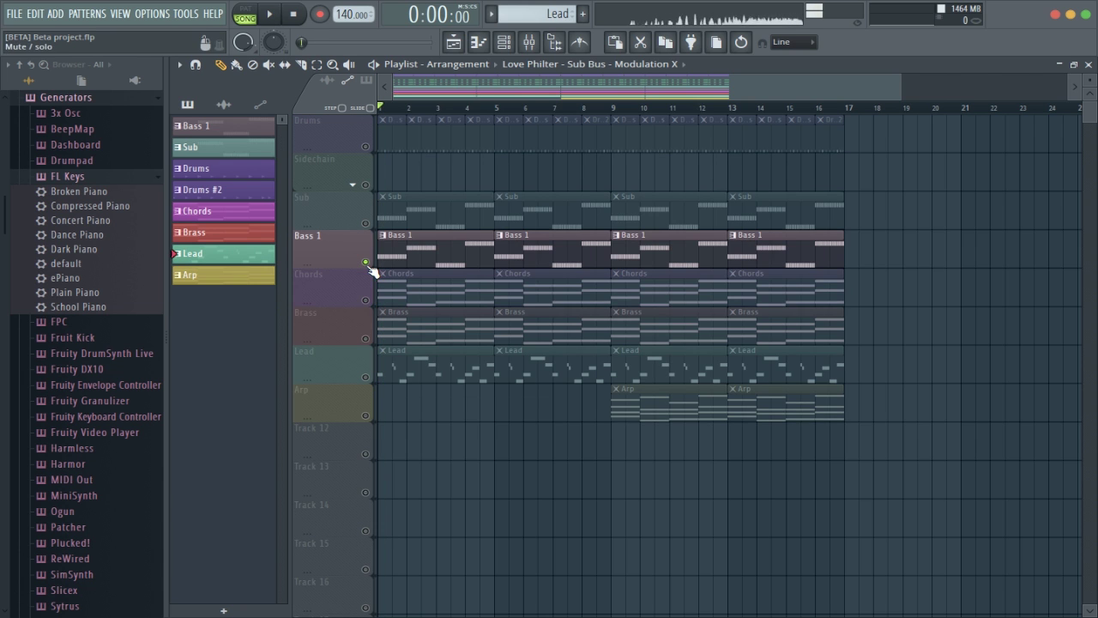
pyautogui.rightClick(366, 338)
pyautogui.rightClick(365, 376)
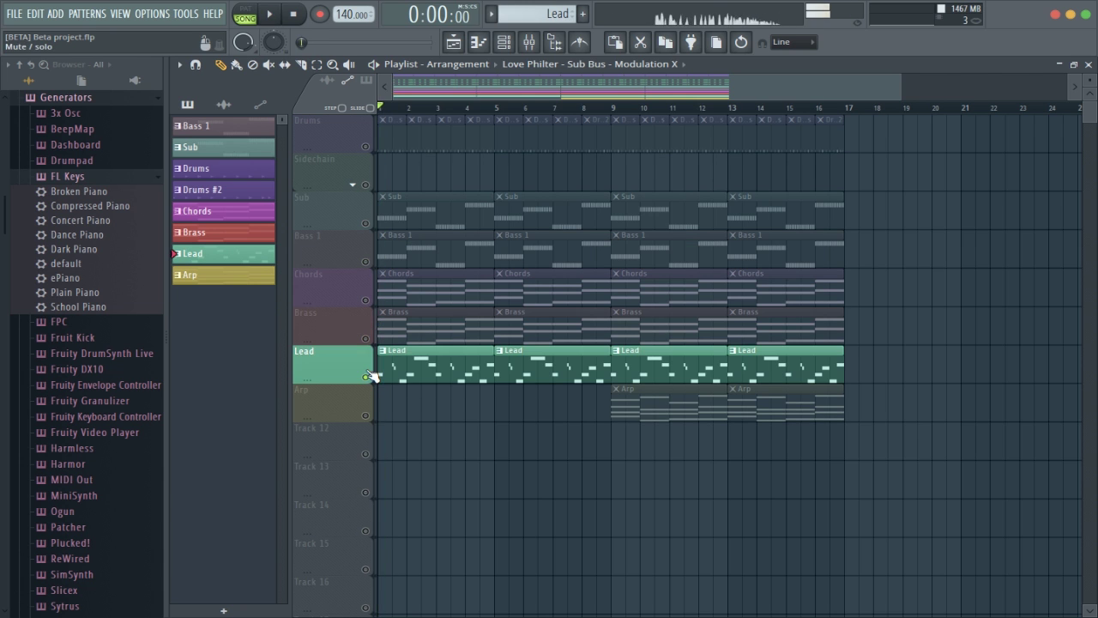
pyautogui.rightClick(366, 415)
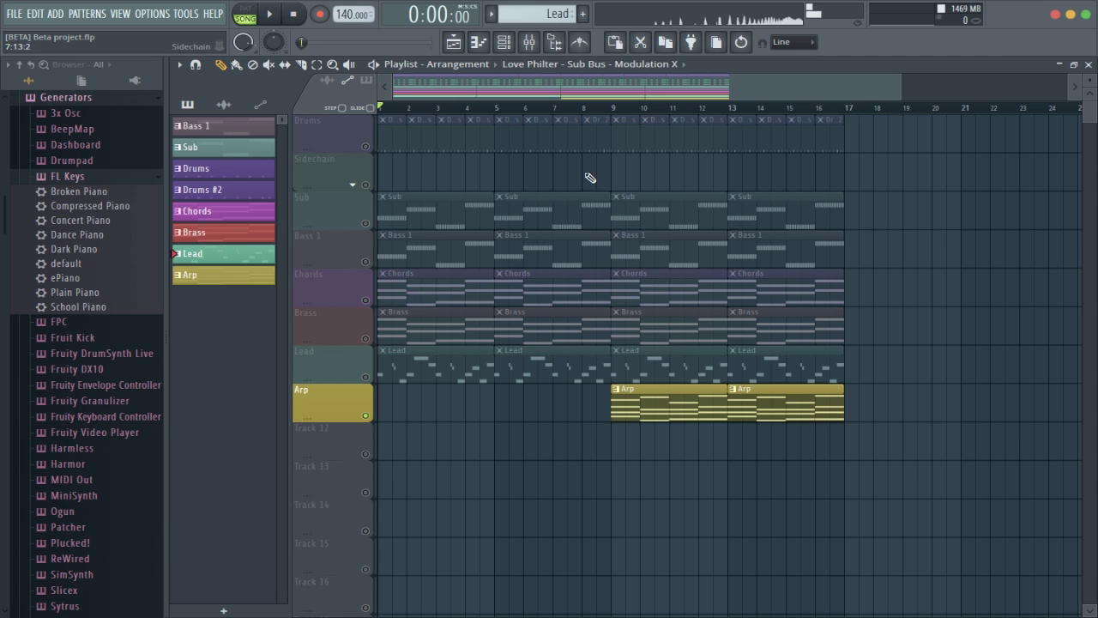
# Play from bar 9, stop, unsolo Arp, and return the song position to bar 1
pyautogui.click(614, 108)
pyautogui.press('space')
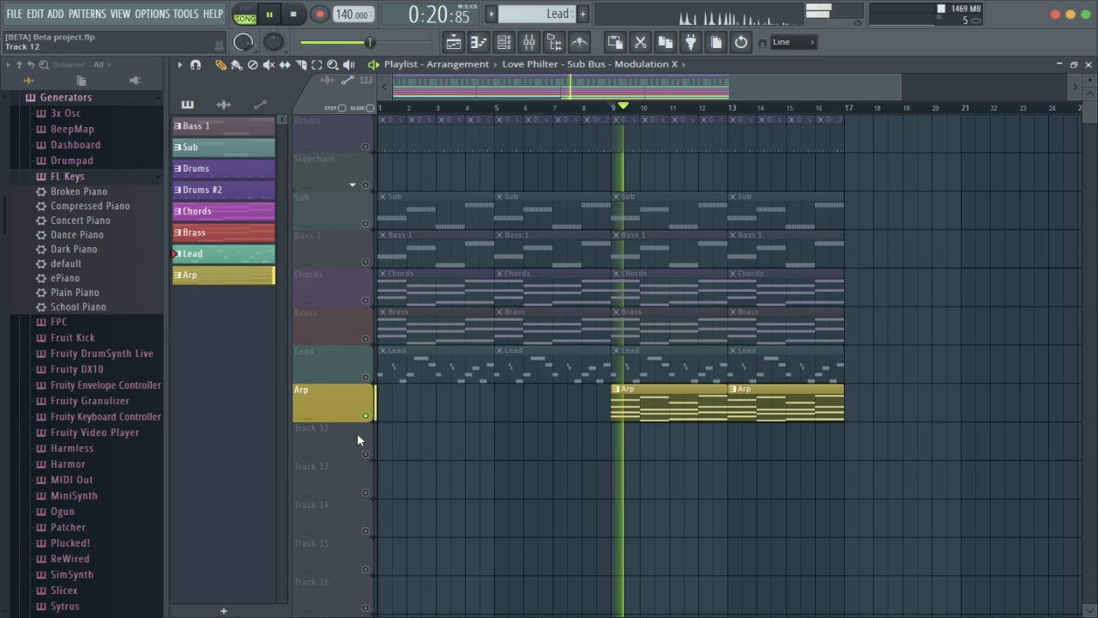
pyautogui.press('space')
pyautogui.rightClick(374, 416)
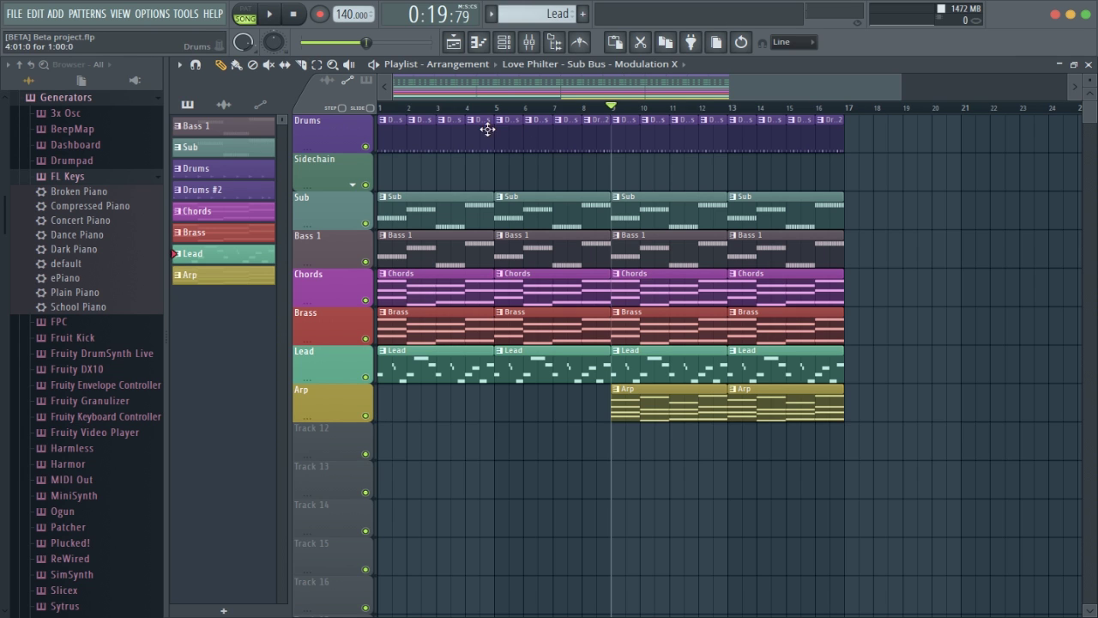
pyautogui.moveTo(455, 107)
pyautogui.mouseDown()
pyautogui.moveTo(360, 107)
pyautogui.moveTo(755, 108)
pyautogui.moveTo(311, 110)
pyautogui.mouseUp()
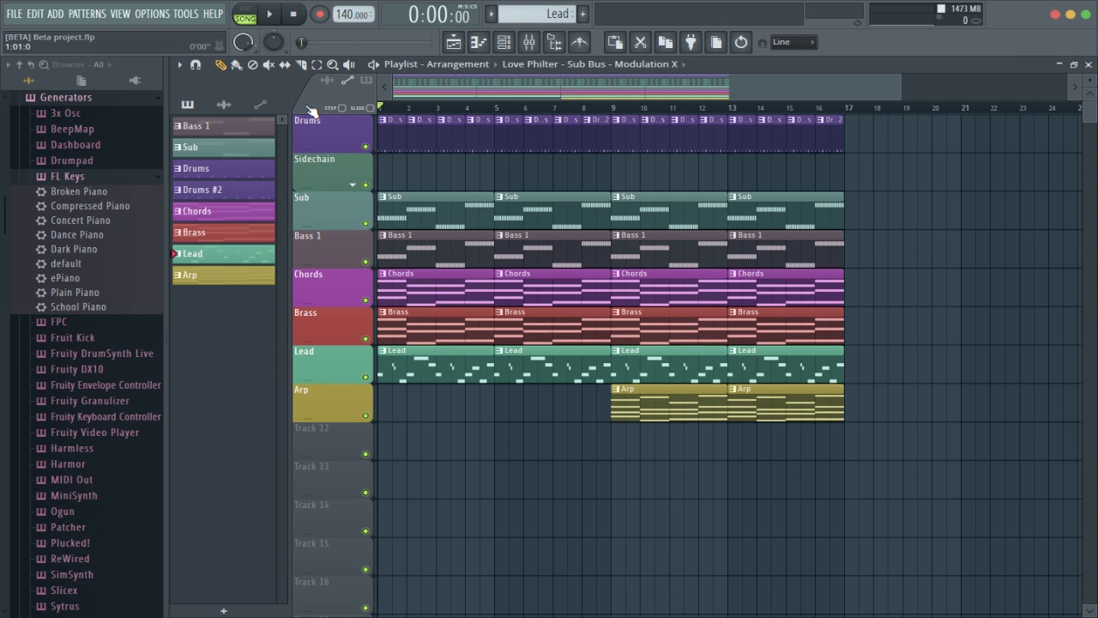
# Browse the Tools > Macros menu, dismiss it without choosing, and adjust the playlist zoom
pyautogui.click(186, 14)
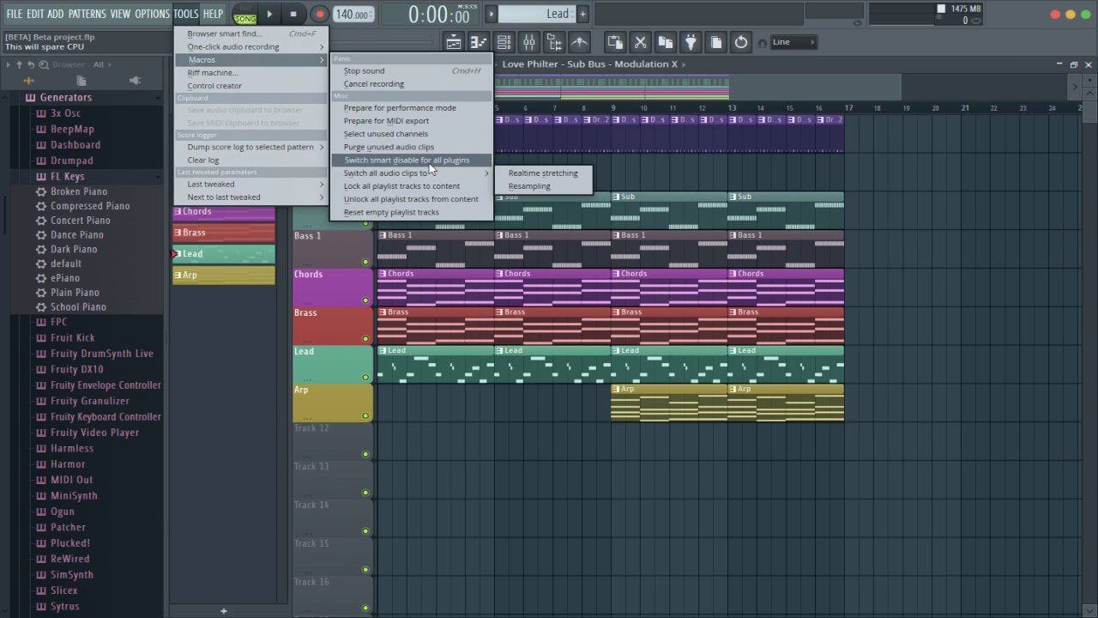
pyautogui.click(433, 160)
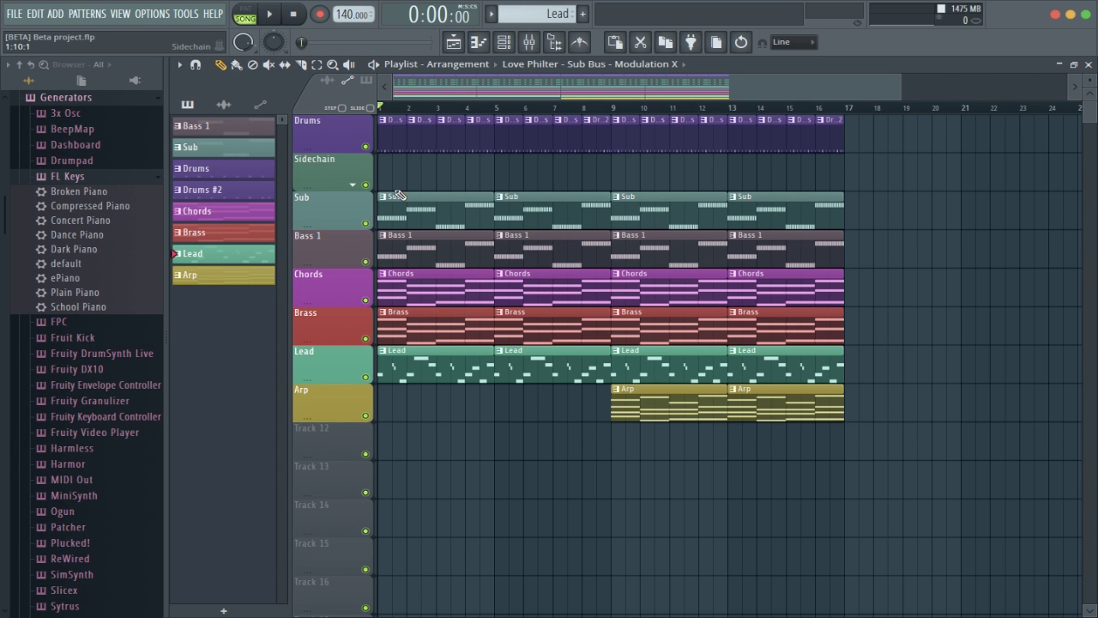
pyautogui.scroll(-2, 399, 196)
pyautogui.scroll(2, 399, 196)
pyautogui.scroll(-3, 376, 346)
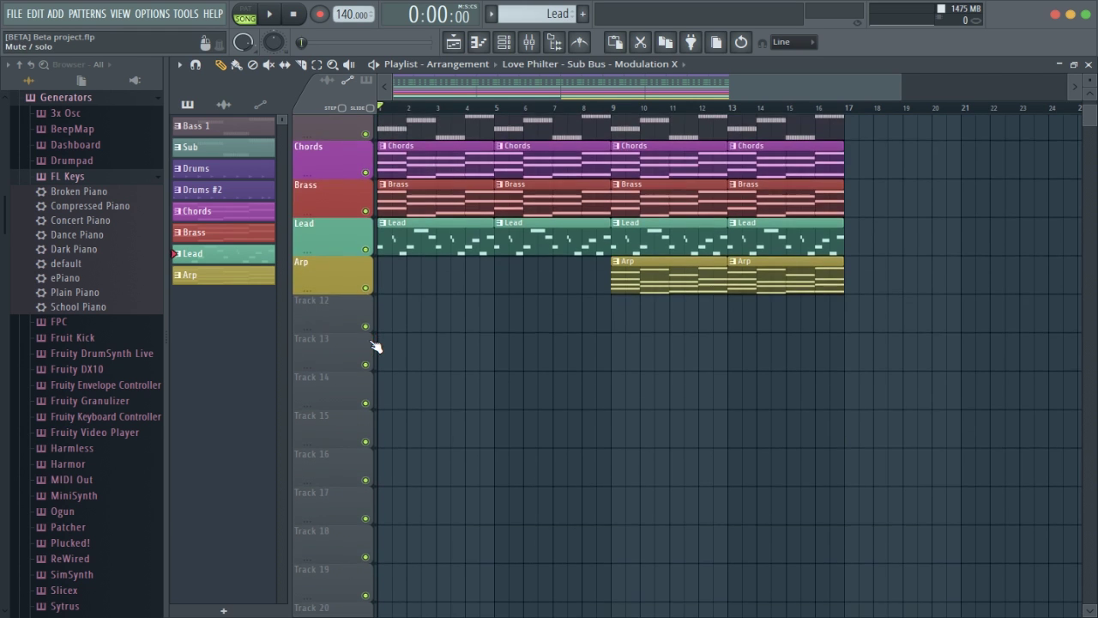
pyautogui.scroll(3, 376, 347)
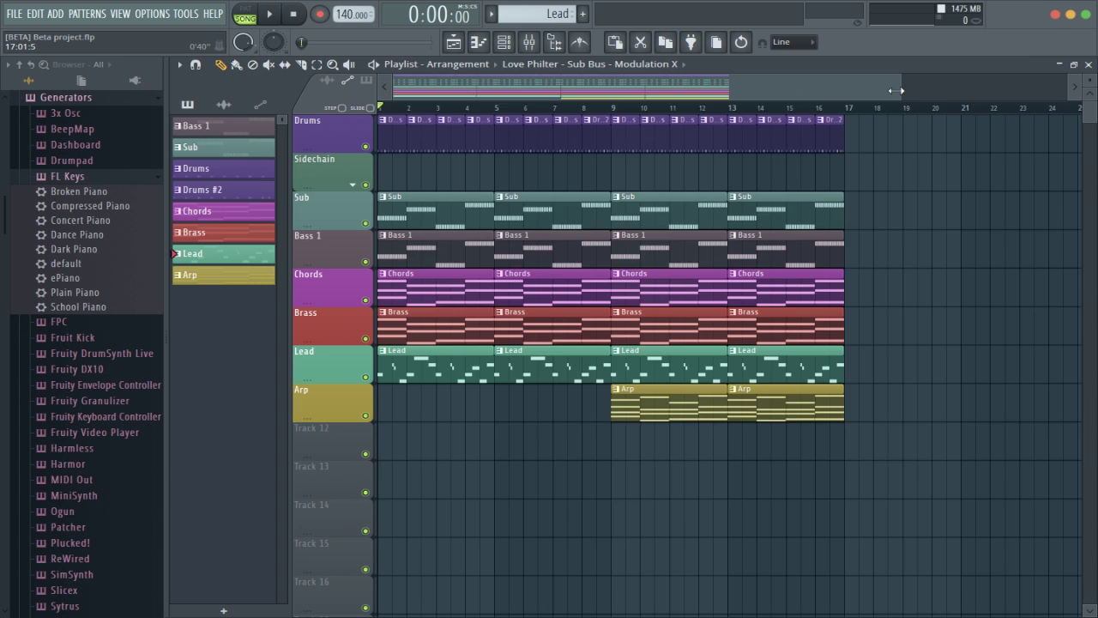
pyautogui.moveTo(896, 90)
pyautogui.mouseDown()
pyautogui.moveTo(558, 86)
pyautogui.moveTo(900, 81)
pyautogui.mouseUp()
# Play the song briefly, then stop playback
pyautogui.press('space')
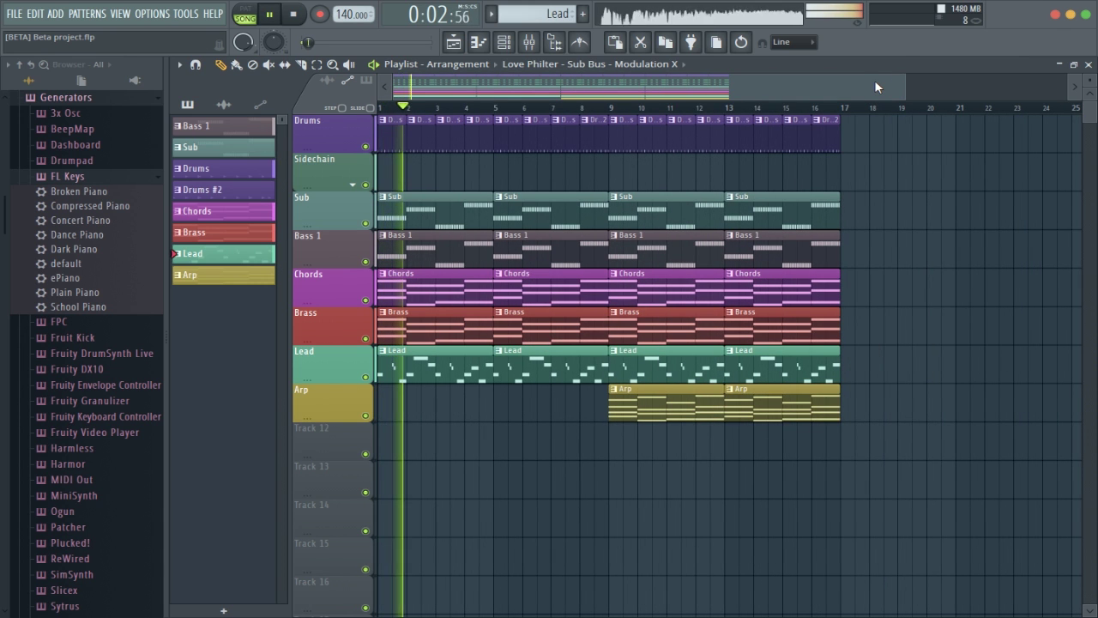
pyautogui.press('space')
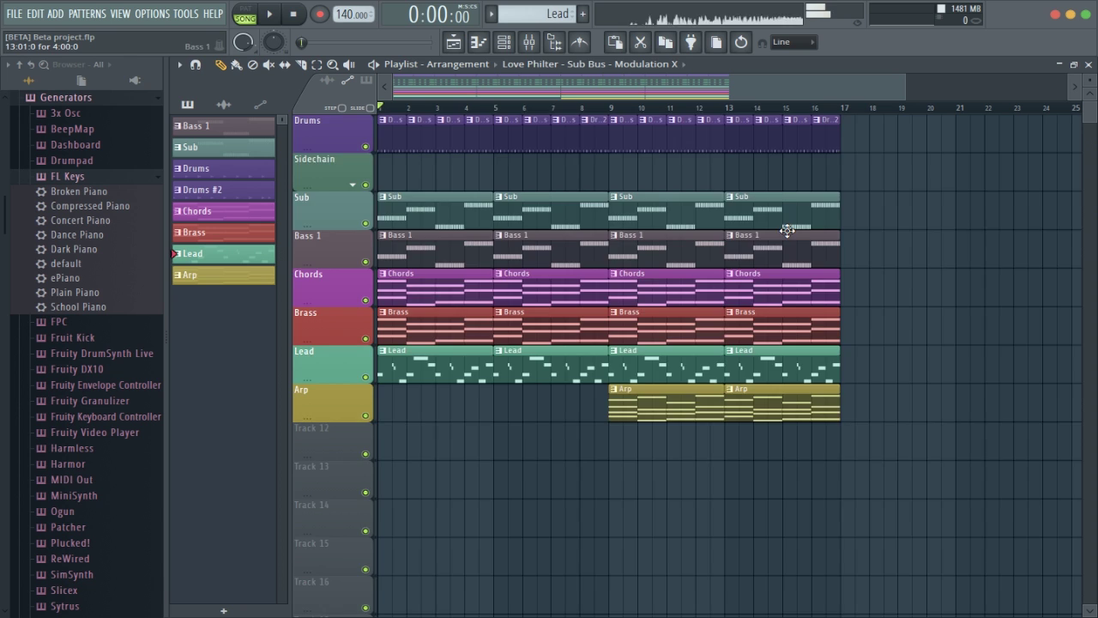
pyautogui.scroll(-2, 755, 205)
pyautogui.scroll(2, 601, 129)
# Filter the Channel rack to Synths, leaving Chords, Brass, Lead and Arp
pyautogui.click(503, 41)
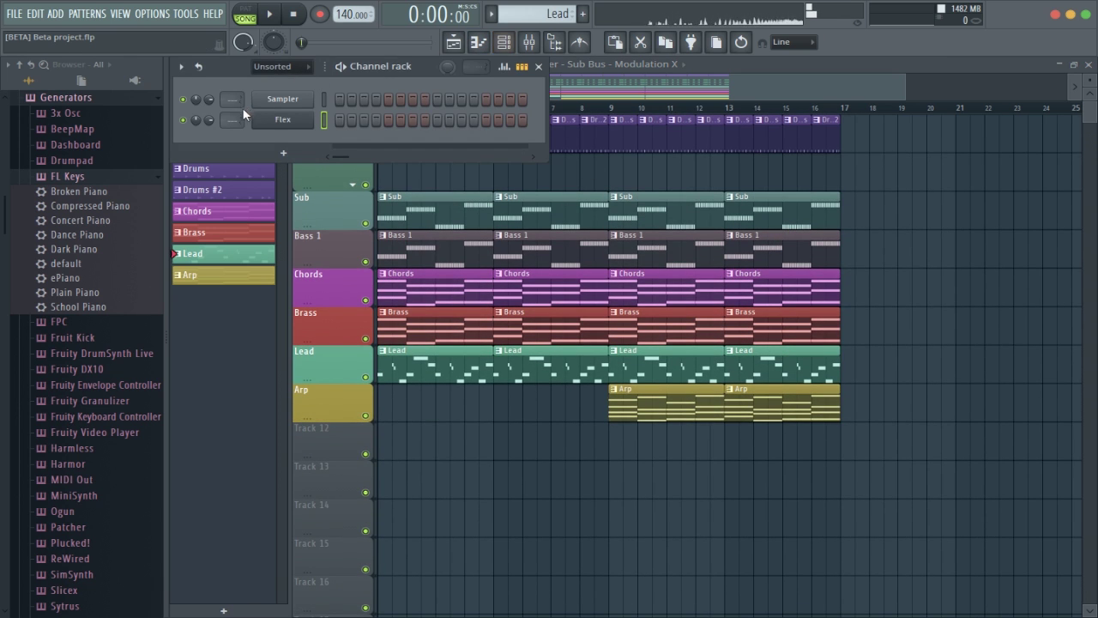
pyautogui.click(279, 66)
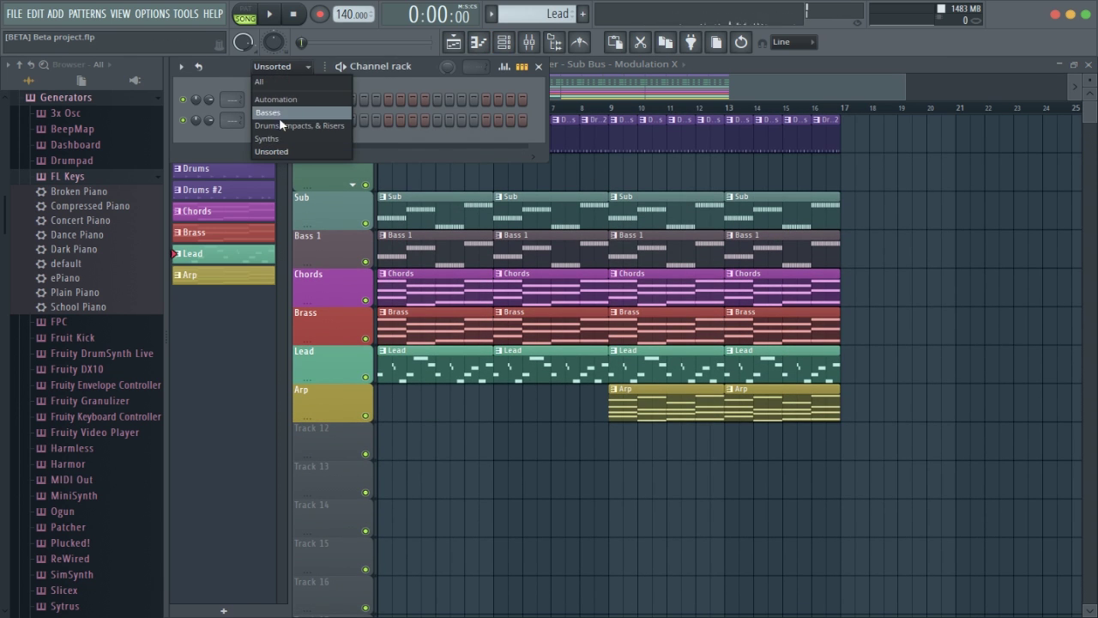
pyautogui.click(280, 136)
# Open the Lead channel's Flex synth, check its plugin options list, and nudge the window left
pyautogui.click(282, 137)
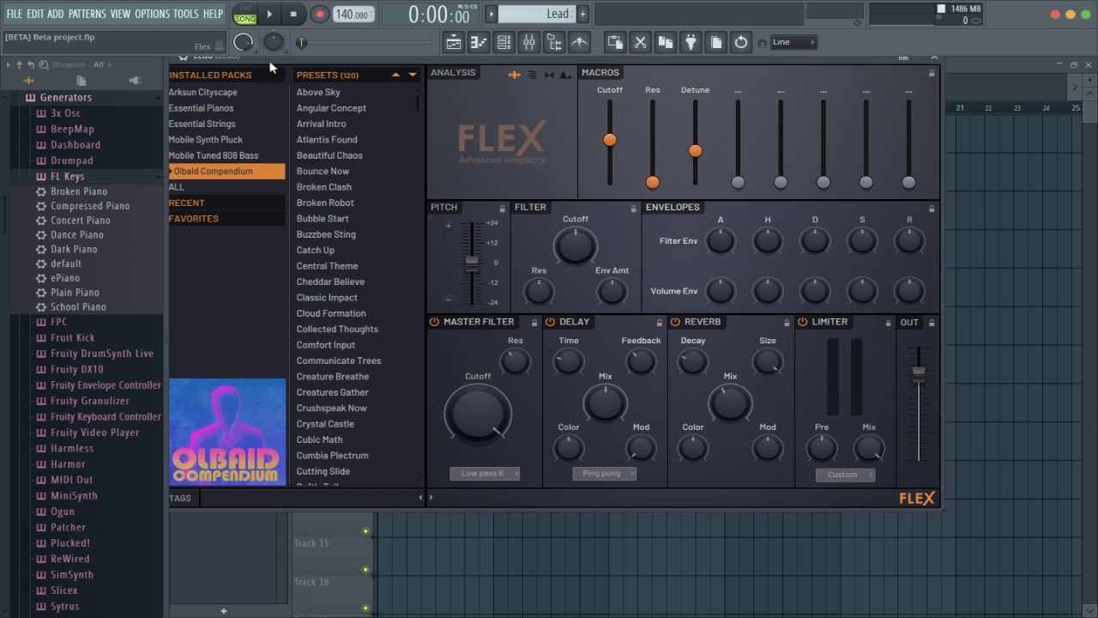
pyautogui.click(214, 86)
pyautogui.click(215, 86)
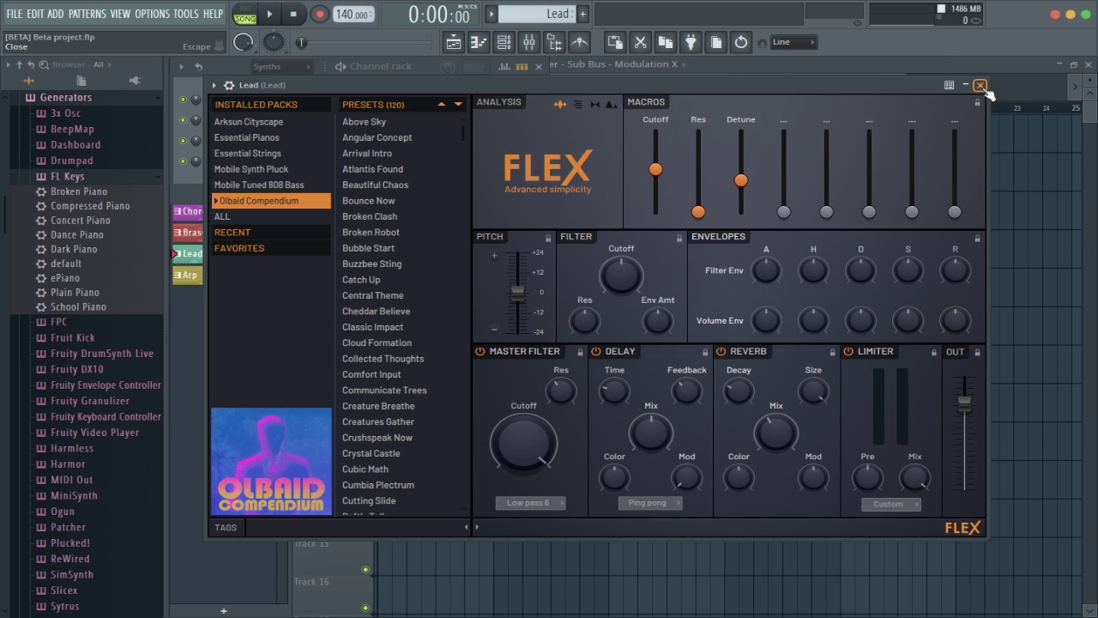
pyautogui.moveTo(931, 88); pyautogui.dragTo(883, 91)
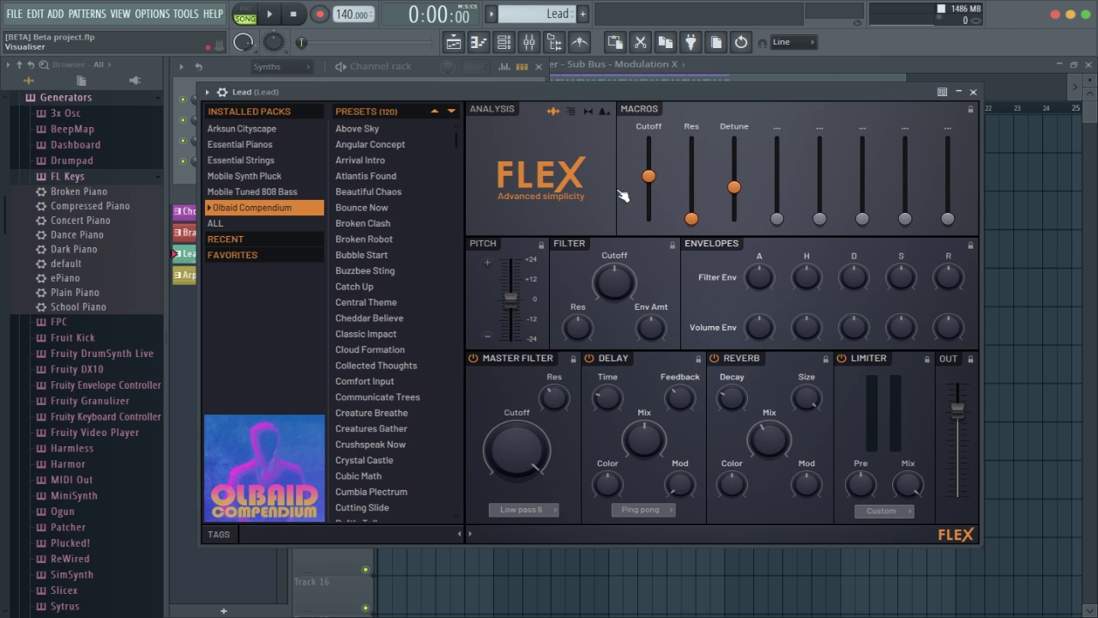
pyautogui.click(973, 92)
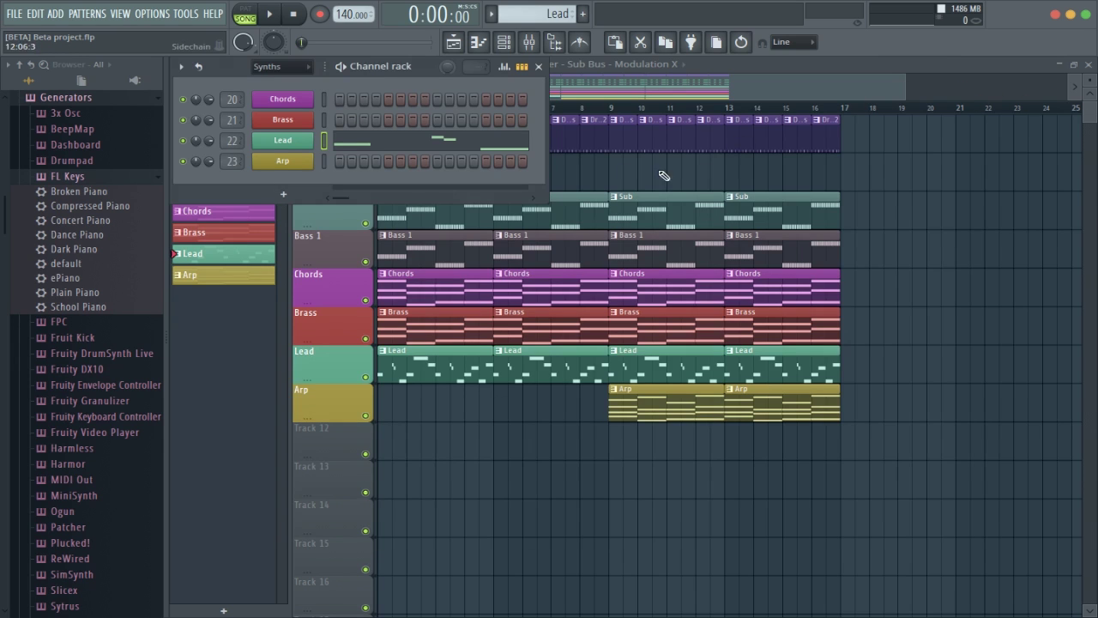
pyautogui.click(296, 140)
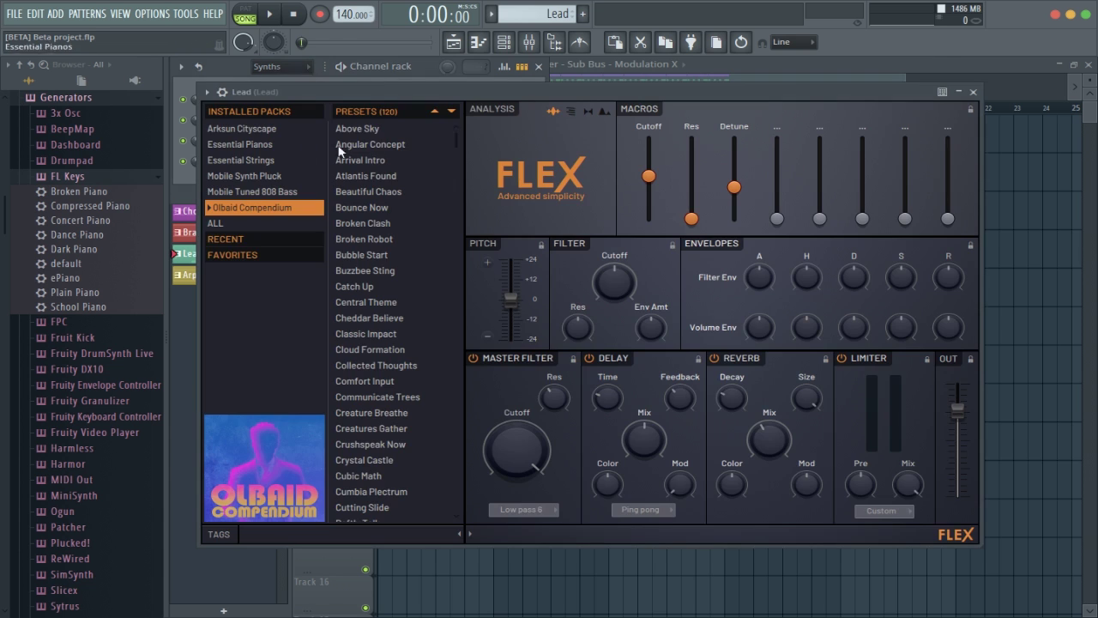
pyautogui.click(972, 92)
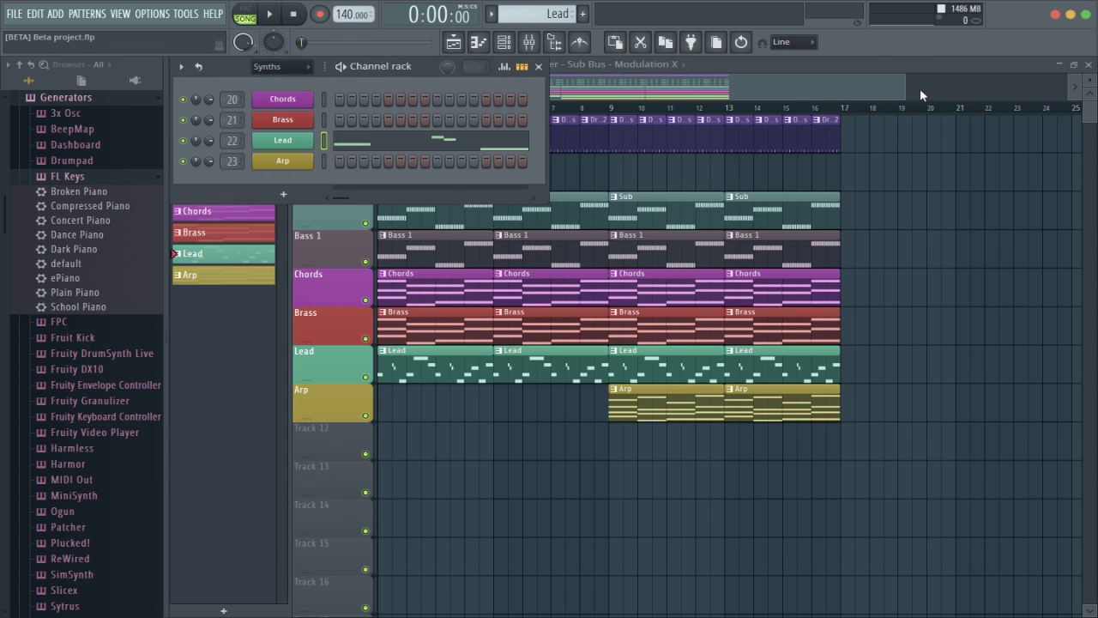
pyautogui.press('F6')
pyautogui.moveTo(904, 91); pyautogui.dragTo(748, 96)
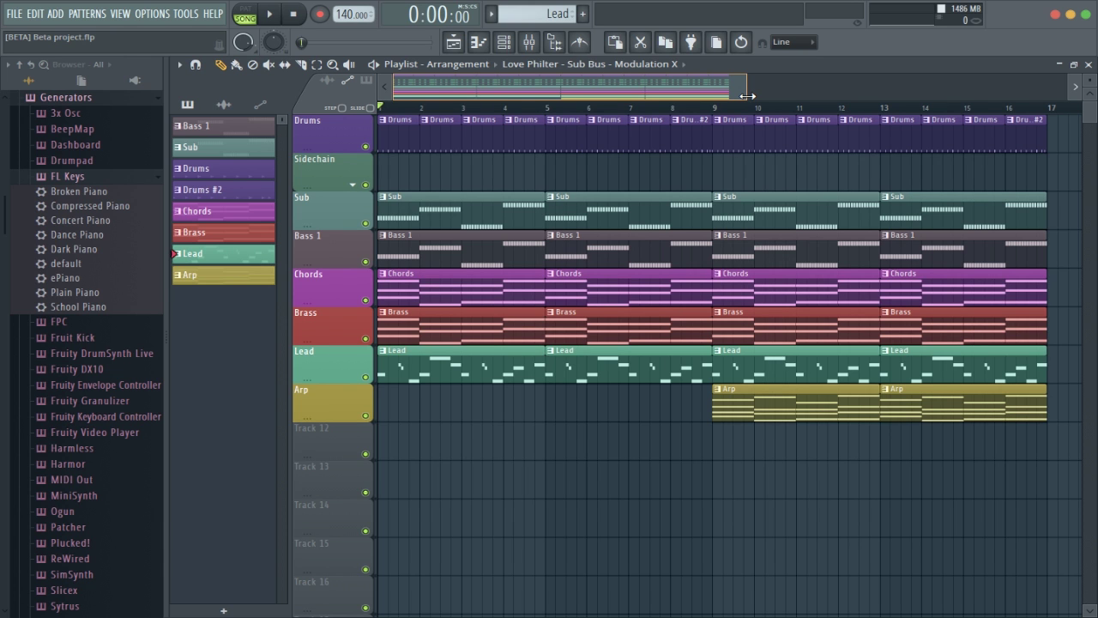
pyautogui.click(529, 41)
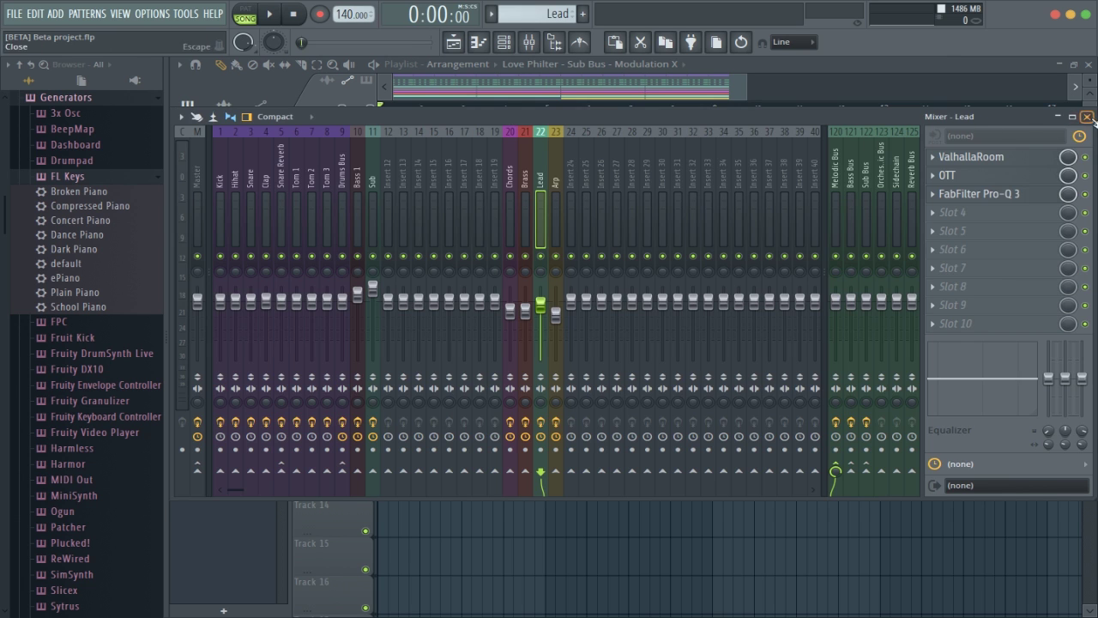
pyautogui.click(529, 43)
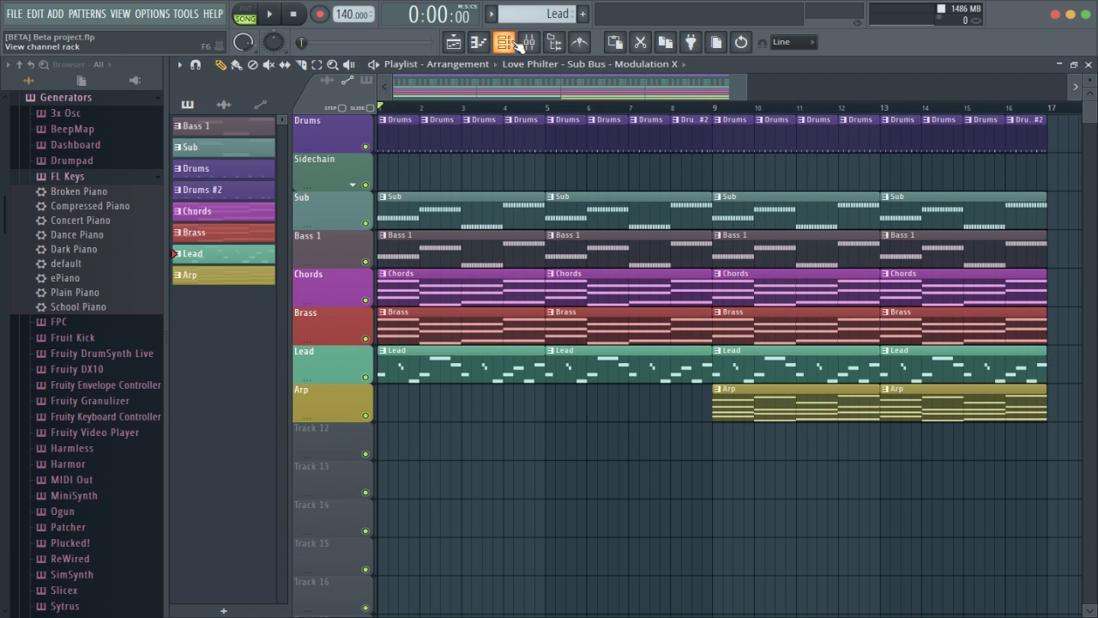
pyautogui.click(519, 43)
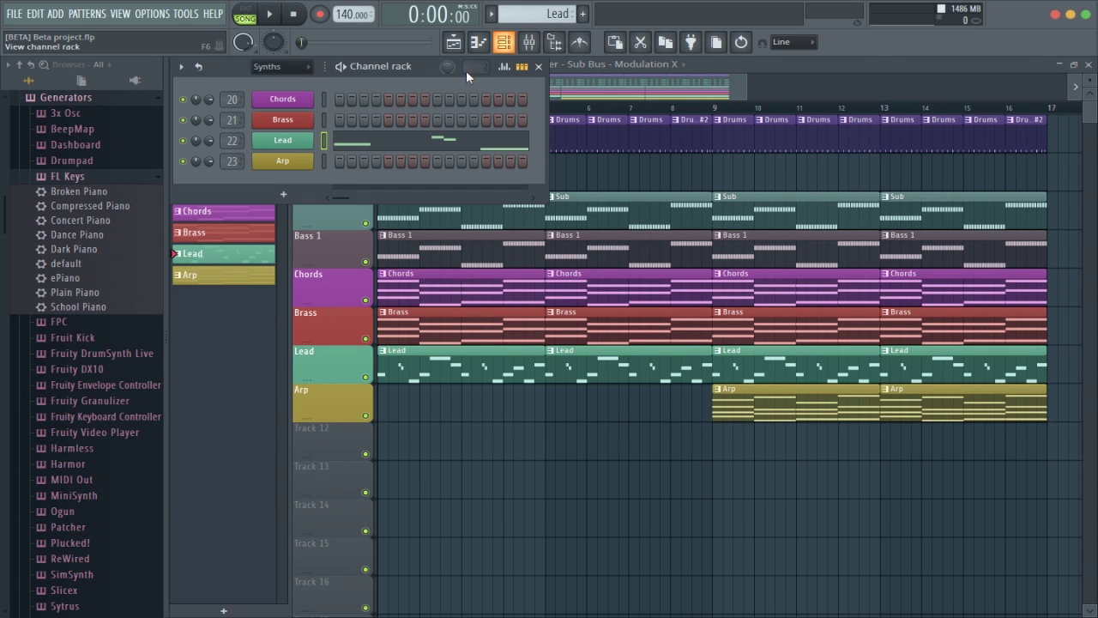
# Open and close the Lead channel's Flex window, then reopen it placed higher and further right
pyautogui.click(305, 146)
pyautogui.moveTo(815, 96); pyautogui.dragTo(812, 126)
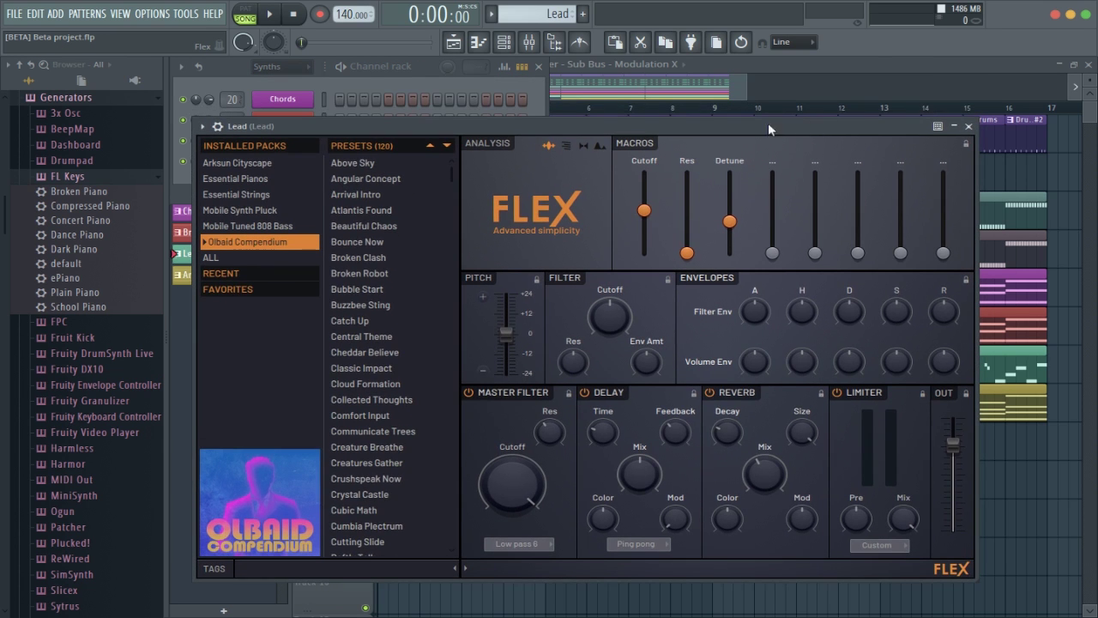
pyautogui.scroll(-15, 392, 282)
pyautogui.scroll(15, 391, 282)
pyautogui.click(969, 127)
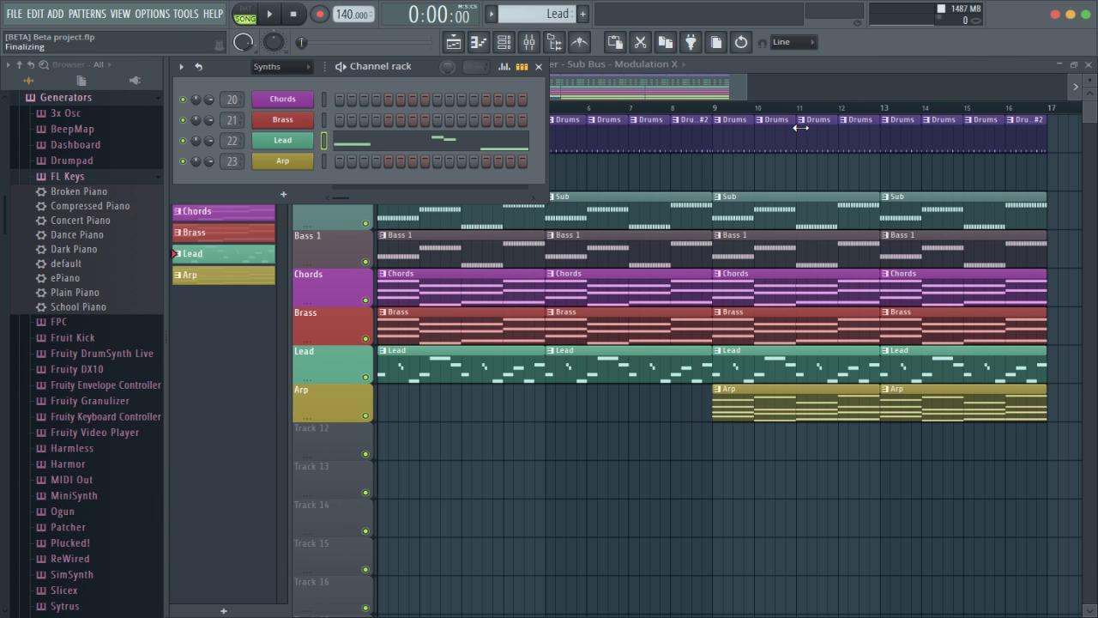
pyautogui.click(292, 139)
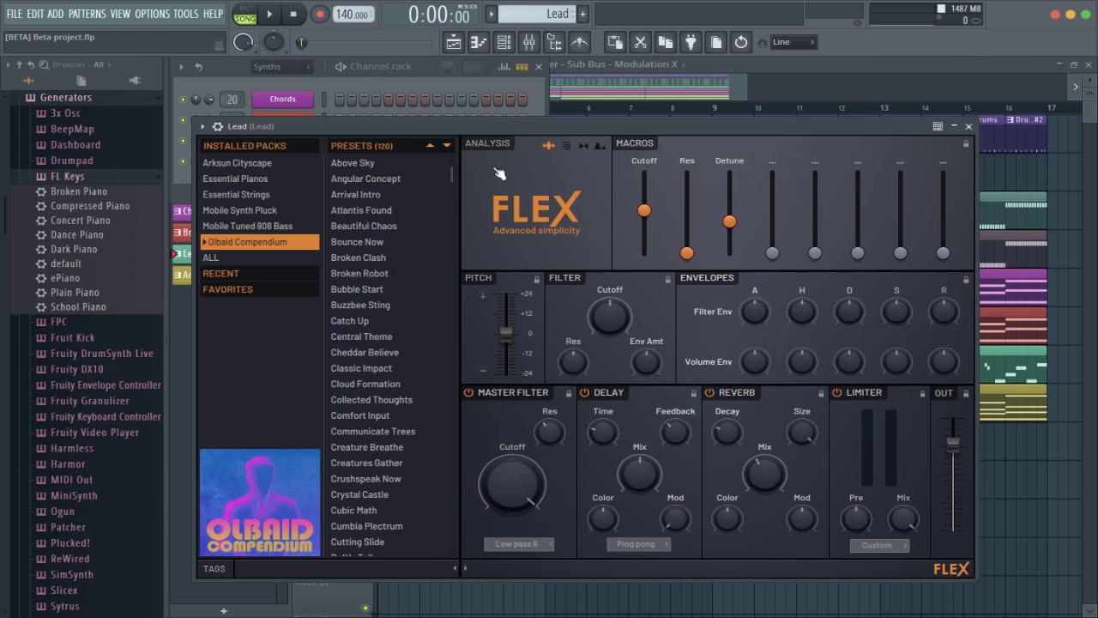
pyautogui.moveTo(500, 119); pyautogui.dragTo(553, 107)
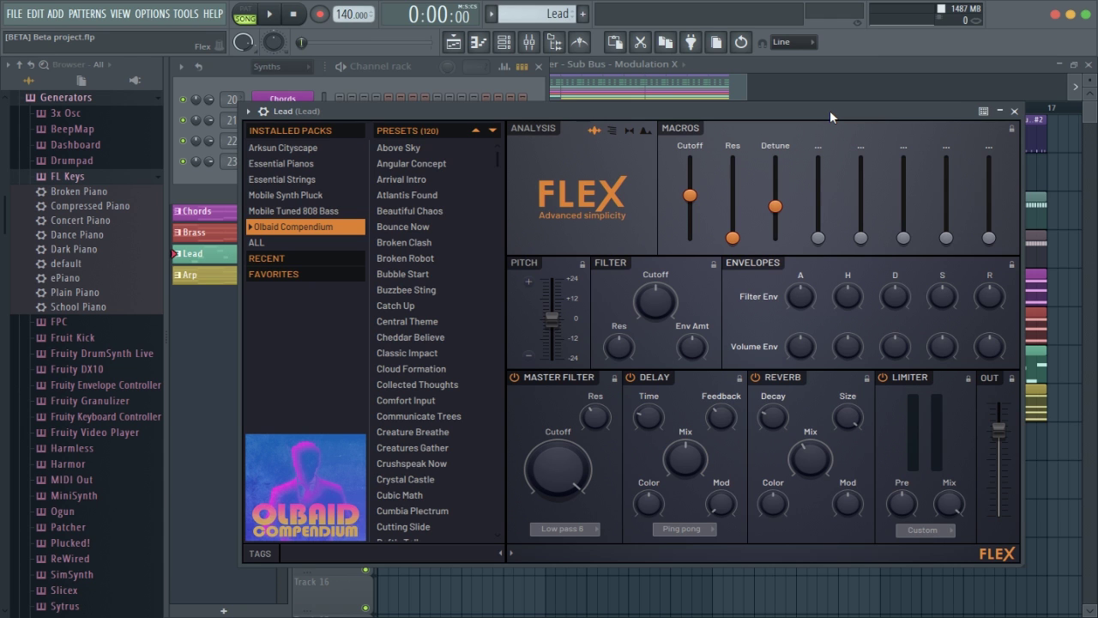
pyautogui.click(1015, 112)
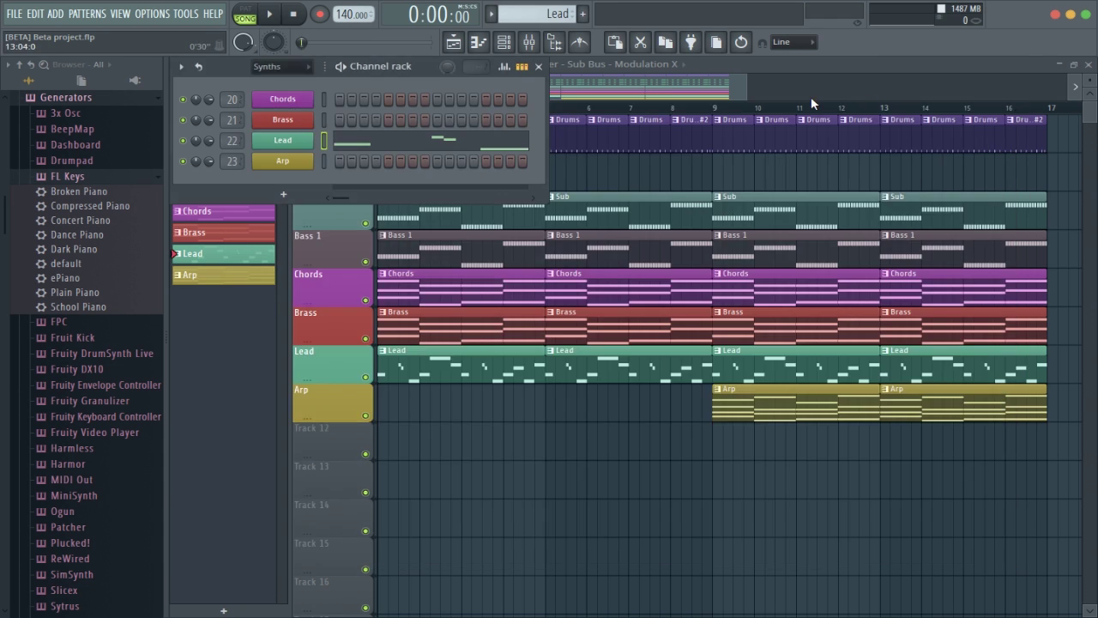
pyautogui.scroll(-3, 772, 176)
pyautogui.scroll(3, 764, 171)
pyautogui.scroll(-3, 758, 171)
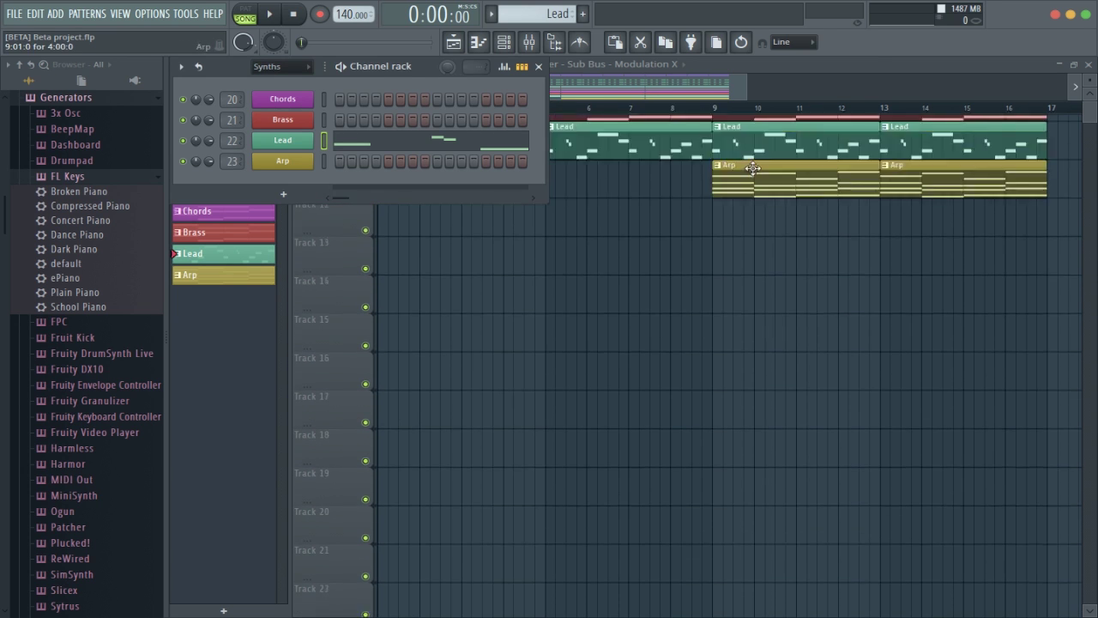
pyautogui.scroll(3, 755, 169)
pyautogui.press('F6')
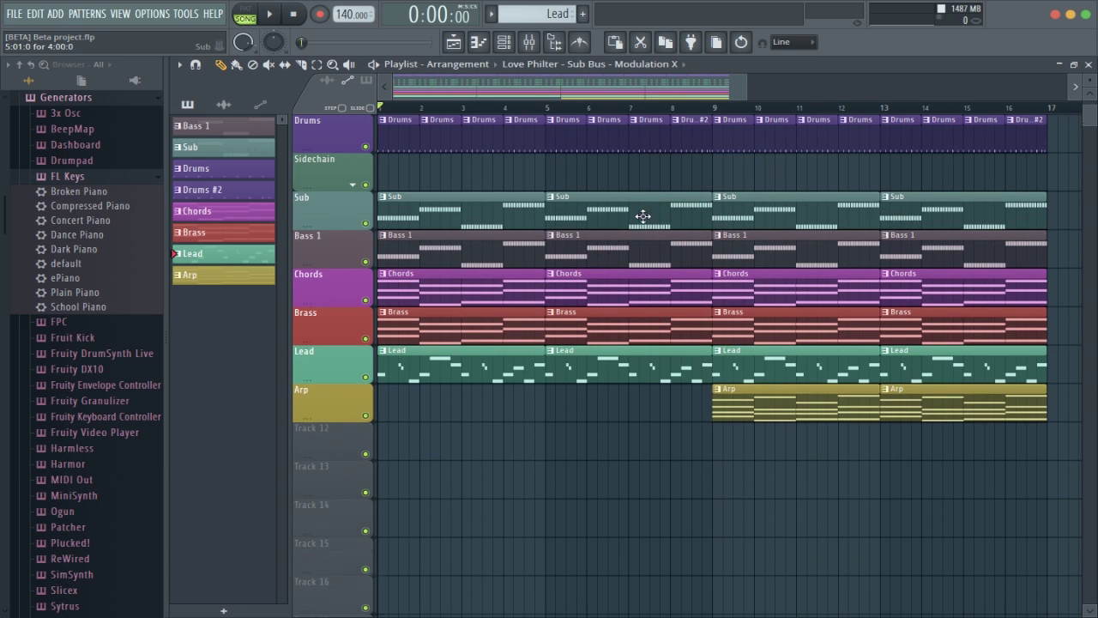
pyautogui.scroll(-3, 644, 219)
pyautogui.scroll(3, 612, 172)
pyautogui.scroll(-3, 612, 172)
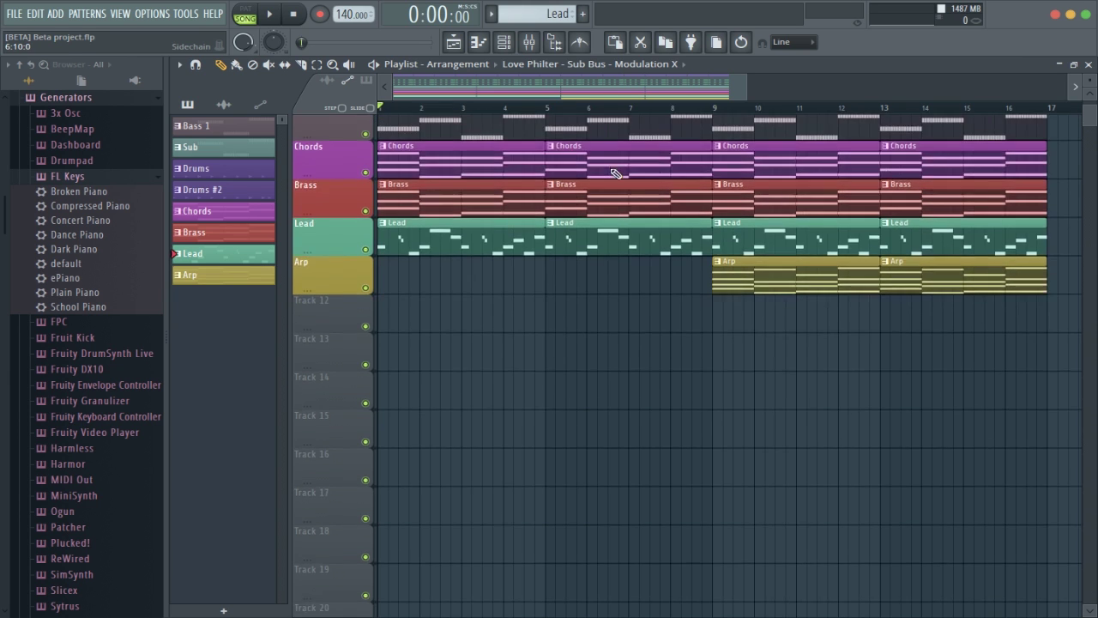
pyautogui.scroll(3, 613, 172)
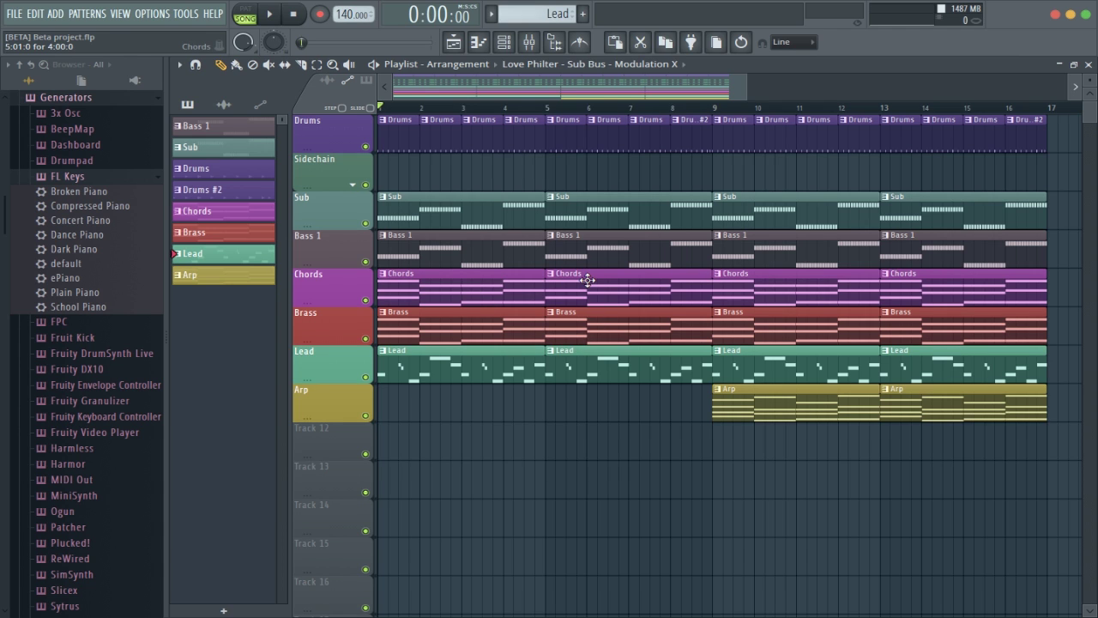
pyautogui.click(504, 42)
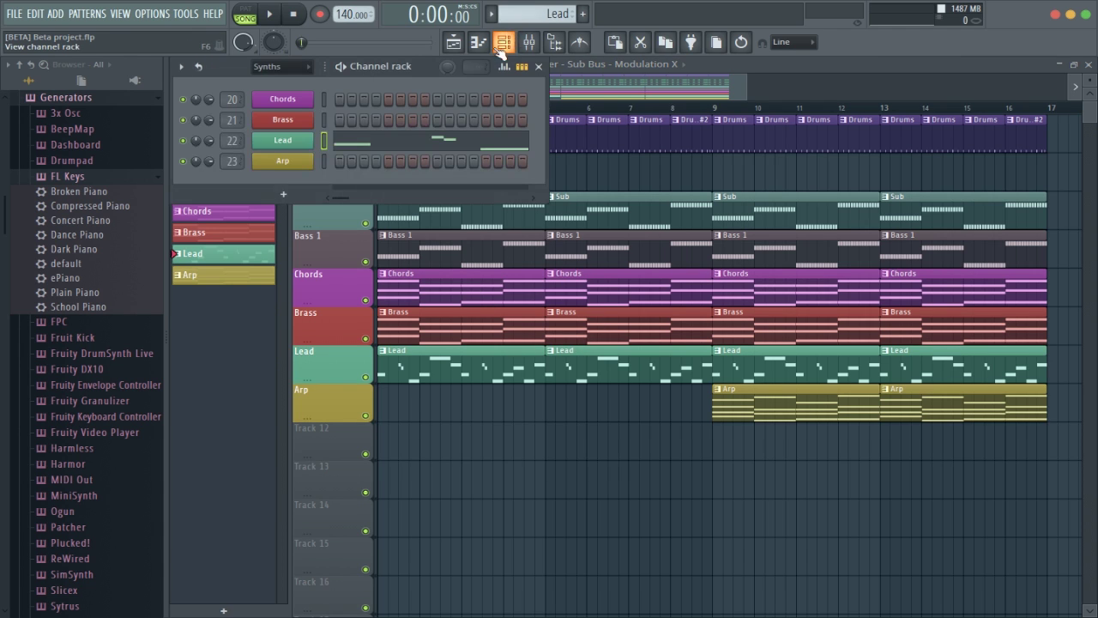
# Open the Lead channel's Flex synth showing the Olbaid Compendium presets
pyautogui.click(311, 140)
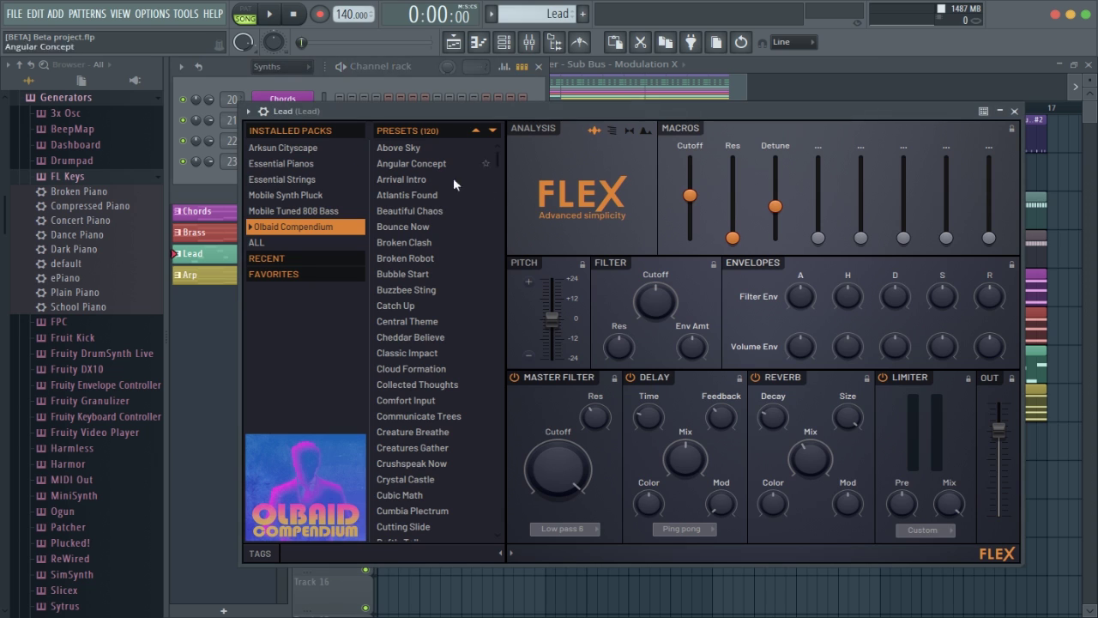
# Close the Lead channel's Flex window and bring the playlist in front
pyautogui.click(1015, 112)
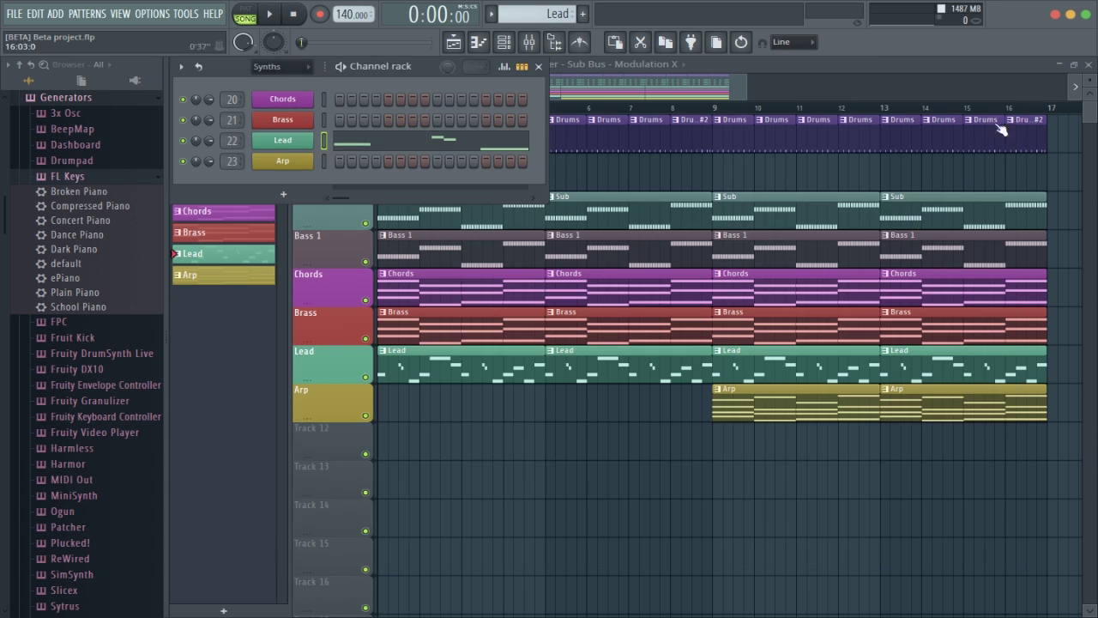
pyautogui.click(637, 75)
pyautogui.scroll(-7, 679, 136)
pyautogui.scroll(8, 679, 136)
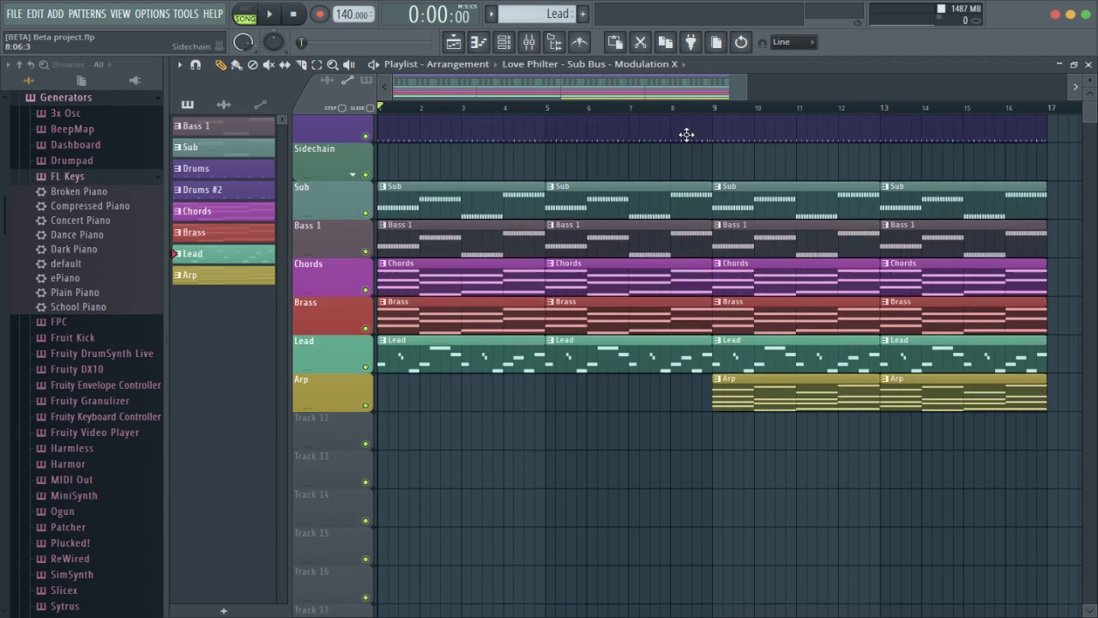
pyautogui.scroll(-2, 929, 131)
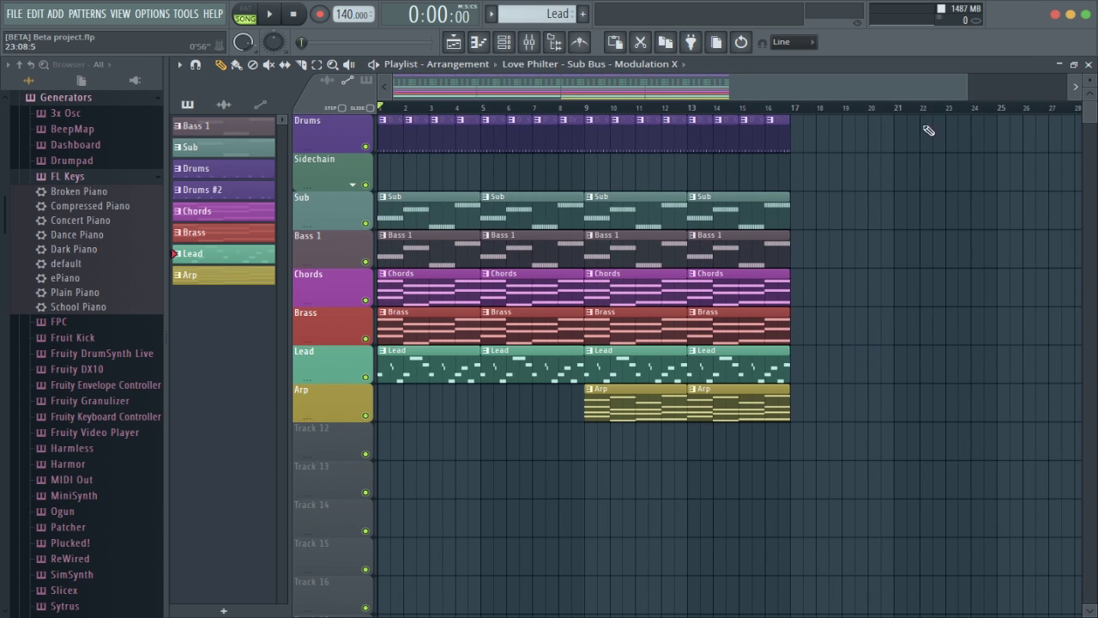
# Check the Master track in the Mixer, close it, and zoom the playlist to fit bars 1–17
pyautogui.click(529, 41)
pyautogui.click(197, 207)
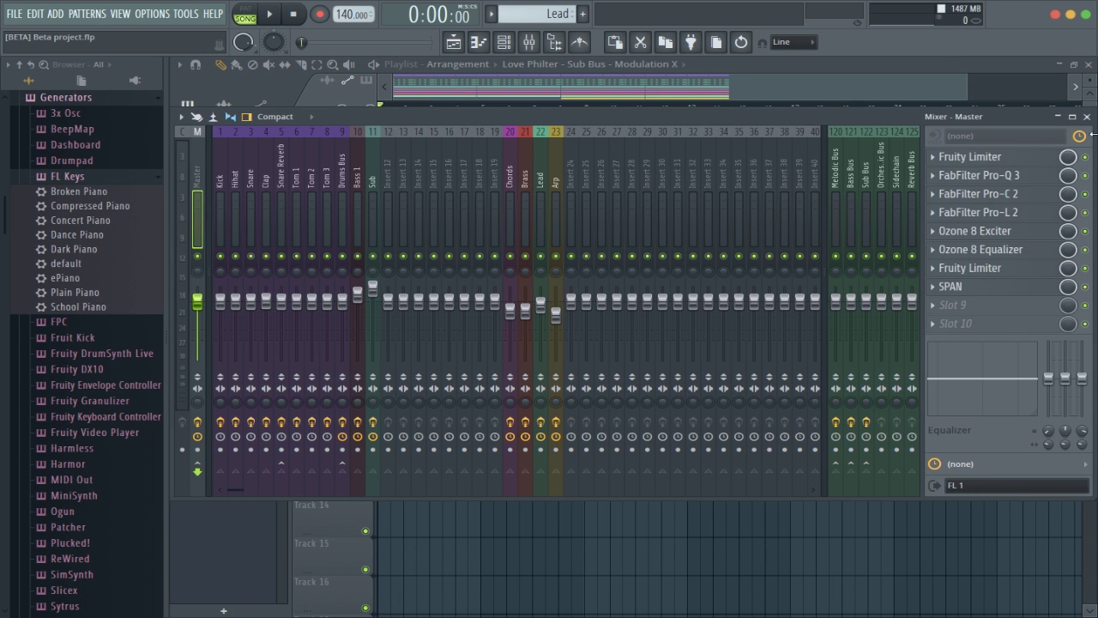
pyautogui.click(1087, 116)
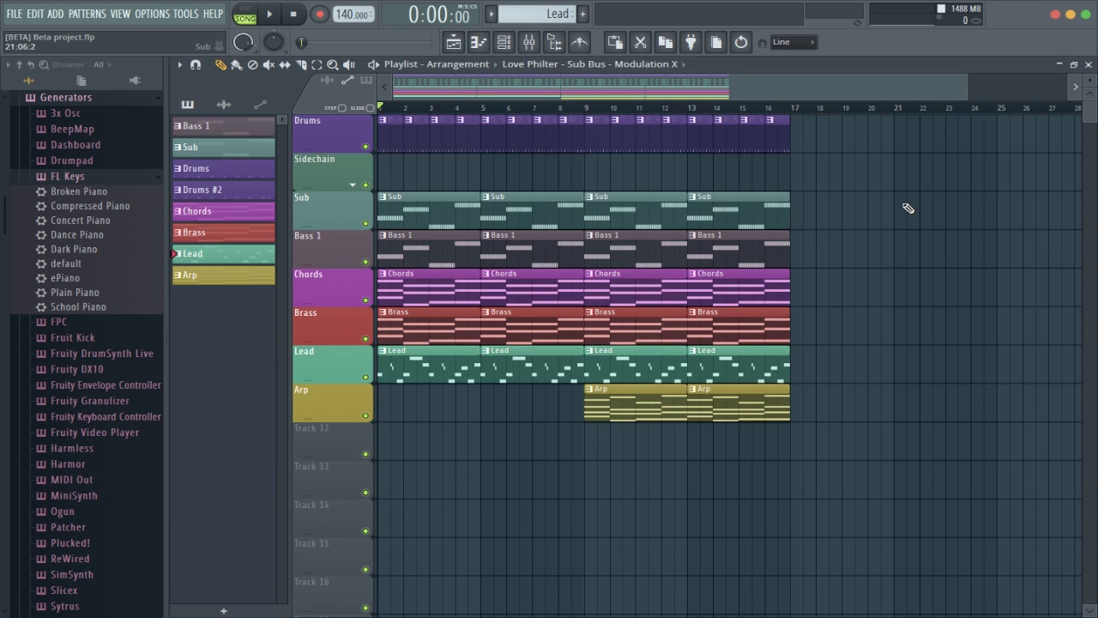
pyautogui.scroll(-3, 907, 209)
pyautogui.scroll(3, 906, 208)
pyautogui.moveTo(967, 87); pyautogui.dragTo(730, 77)
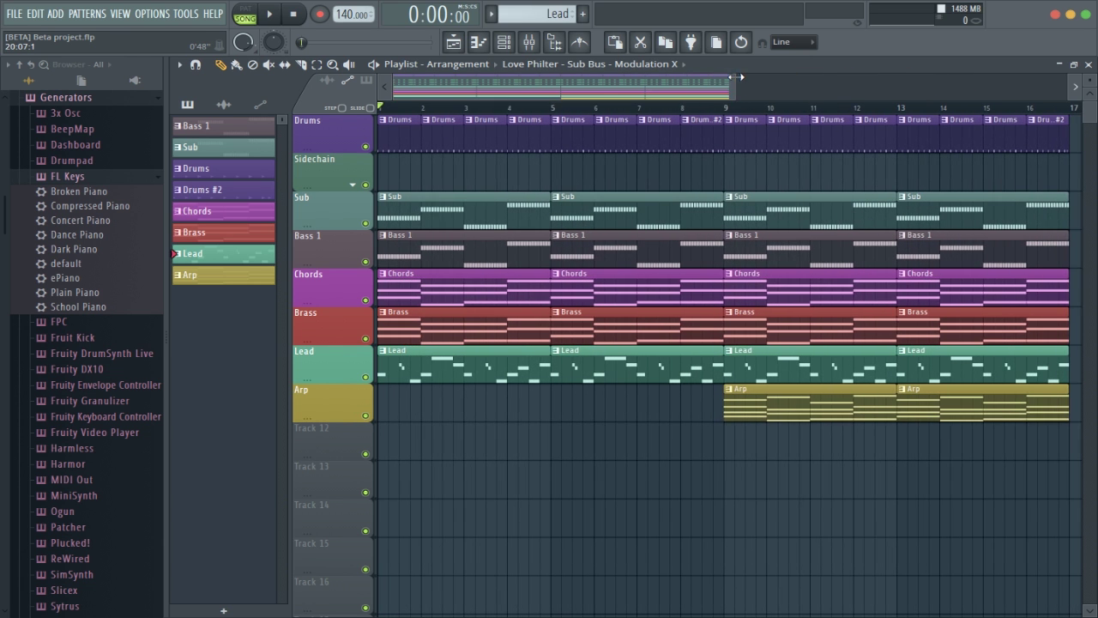
pyautogui.doubleClick(478, 87)
# Open and close the Lead channel's Flex twice, then switch the Channel rack filter to Unsorted
pyautogui.click(503, 41)
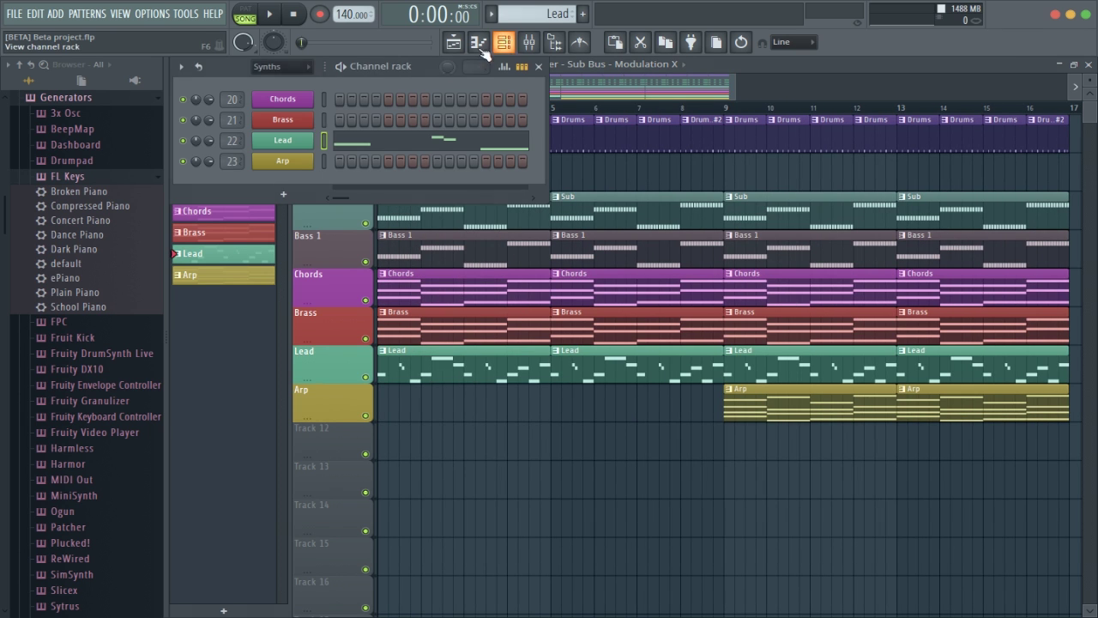
pyautogui.click(300, 141)
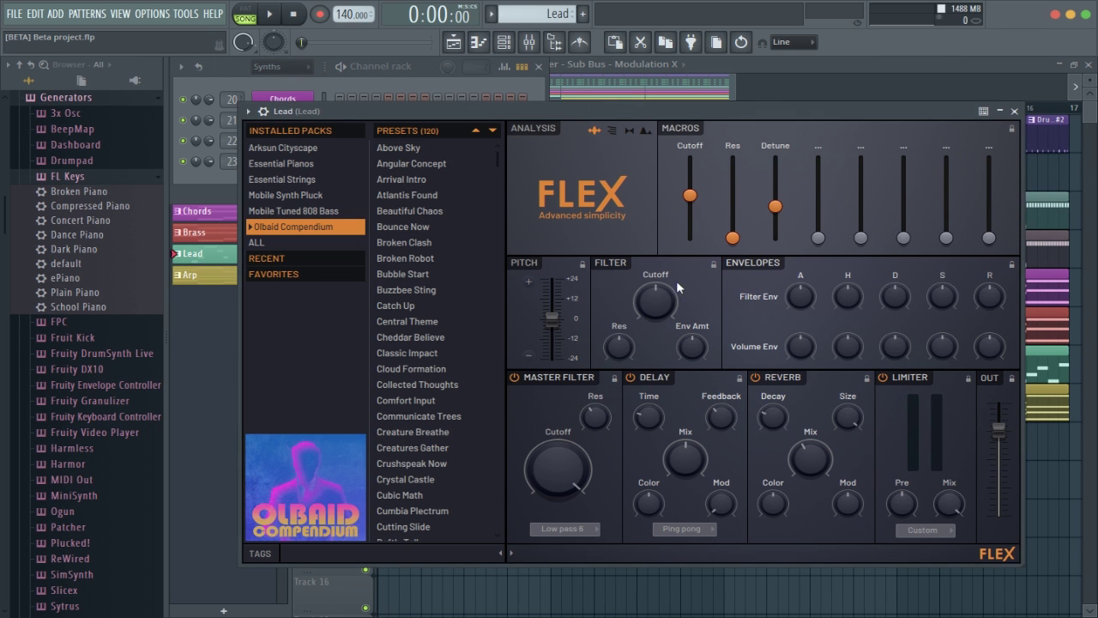
pyautogui.click(1014, 111)
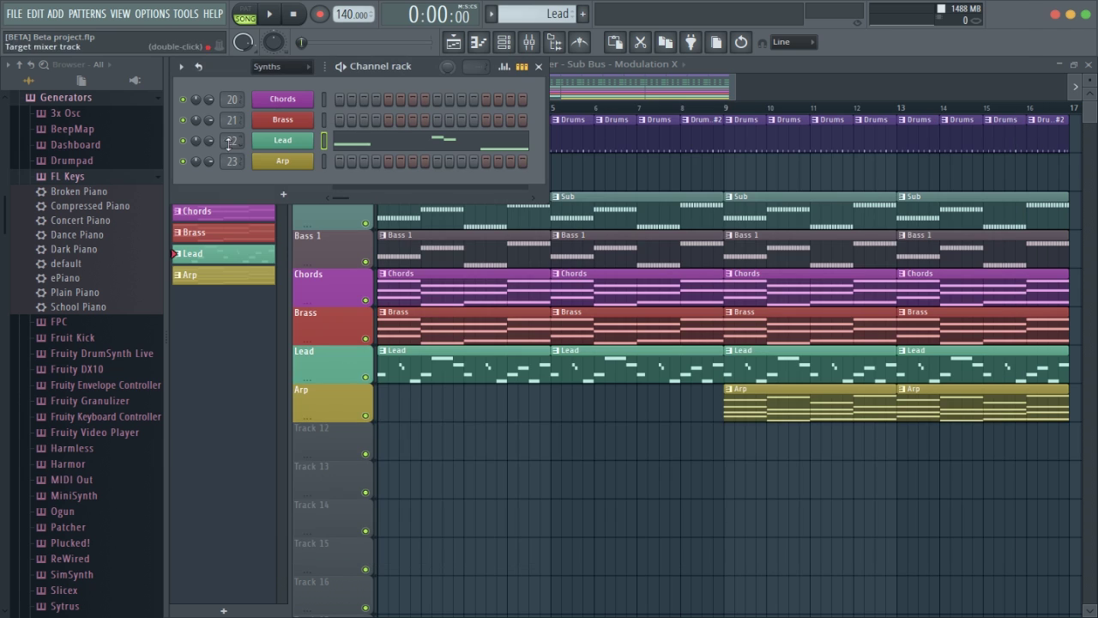
pyautogui.click(282, 144)
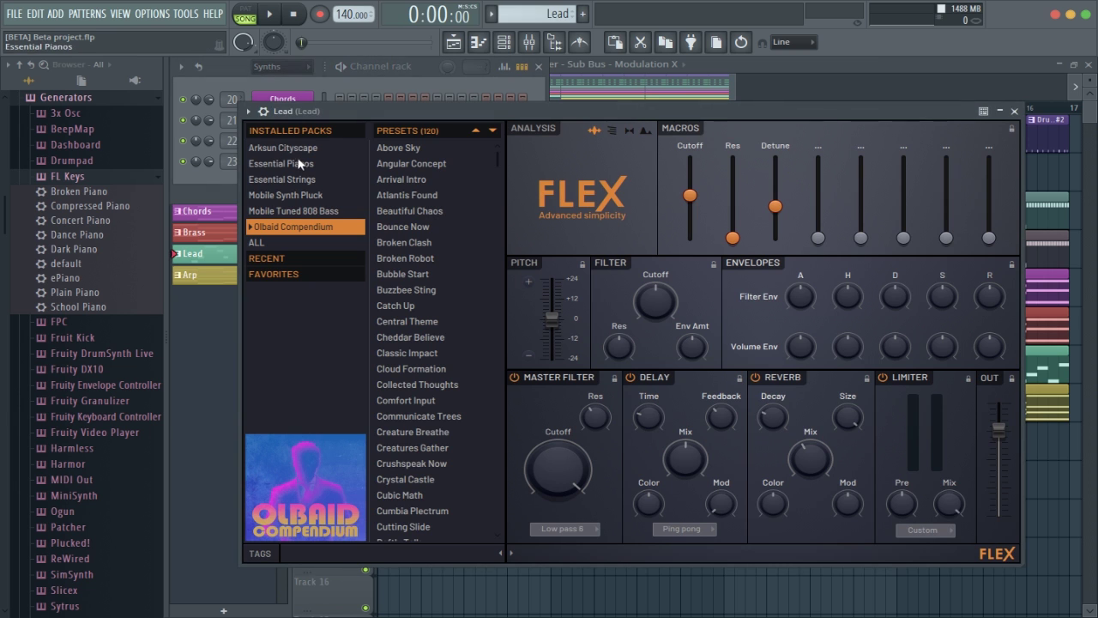
pyautogui.click(1014, 110)
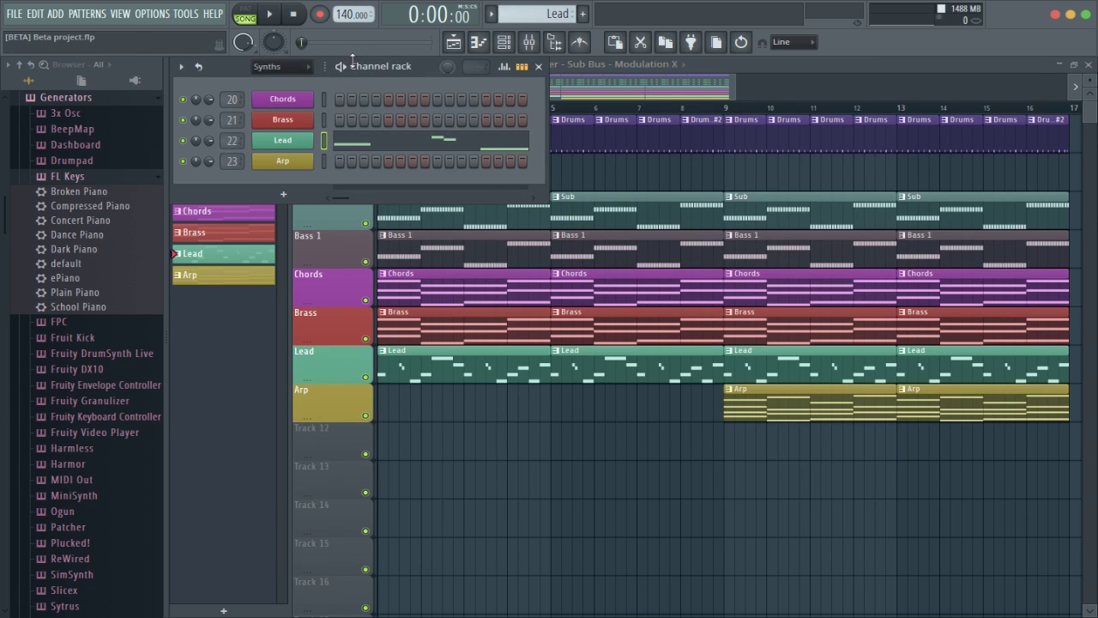
pyautogui.click(291, 66)
pyautogui.click(301, 149)
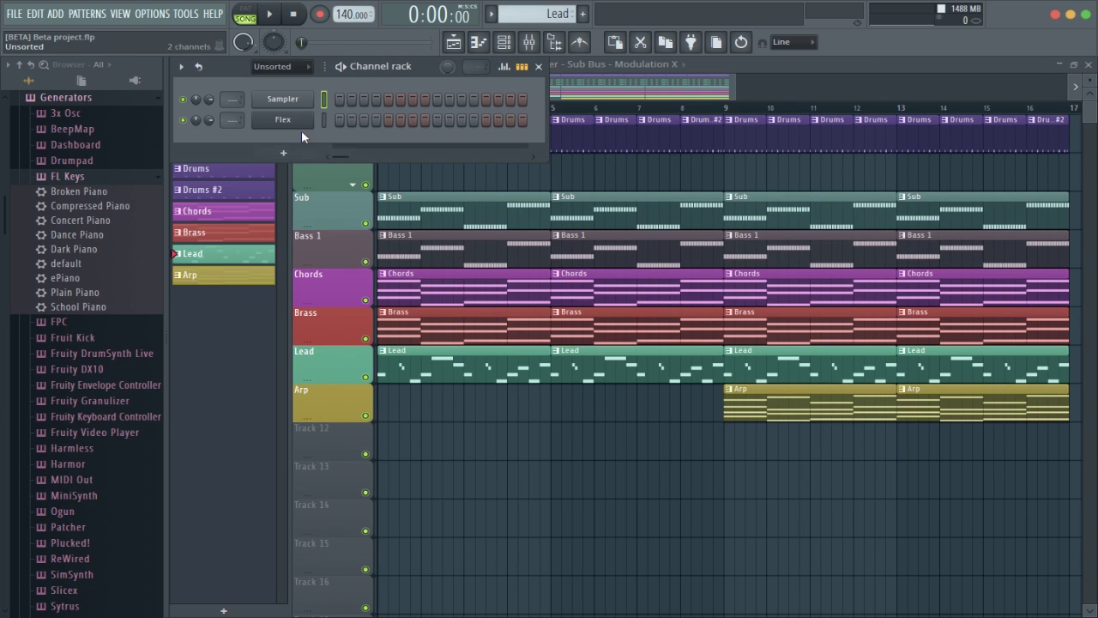
# In Flex, open the Essential Pianos pack and audition Electric Piano, Rhodes MK1 and Yamaha C7
pyautogui.click(296, 120)
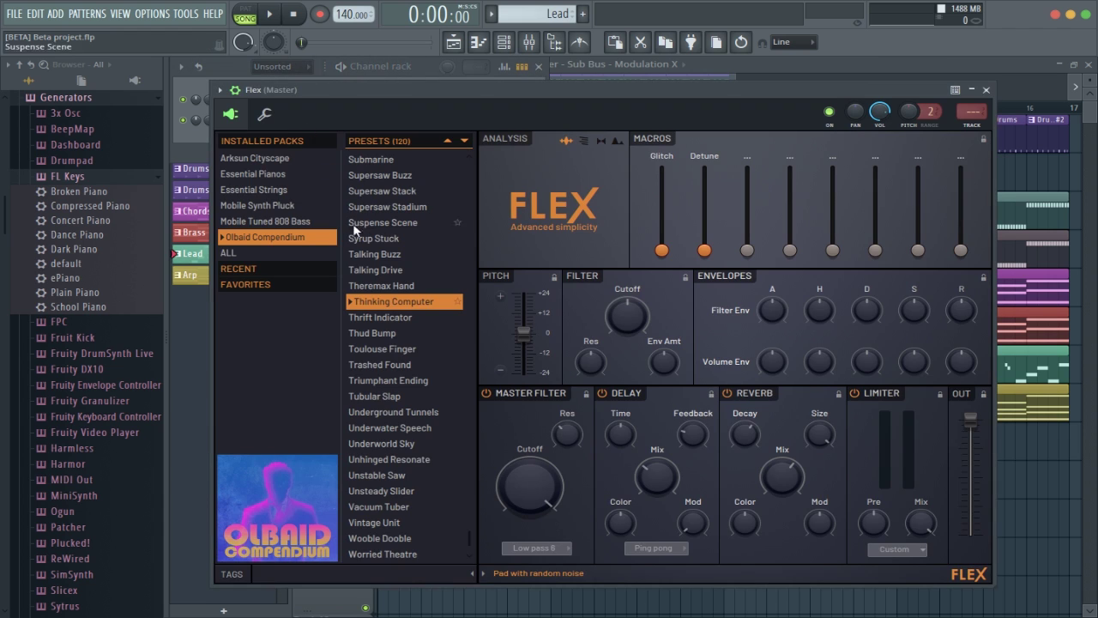
pyautogui.click(287, 173)
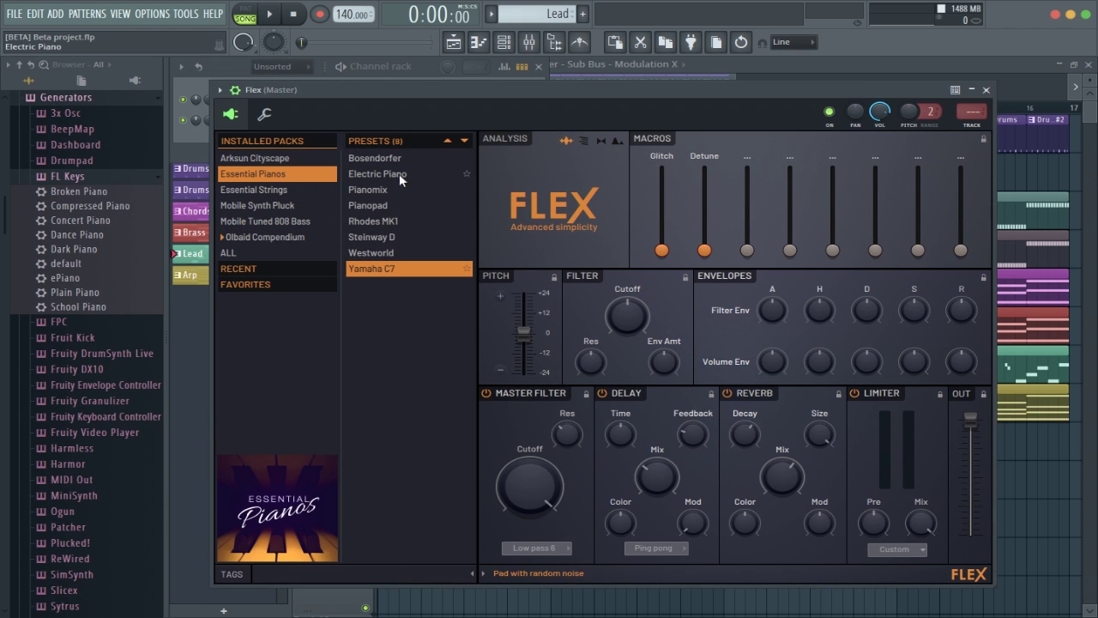
pyautogui.click(396, 174)
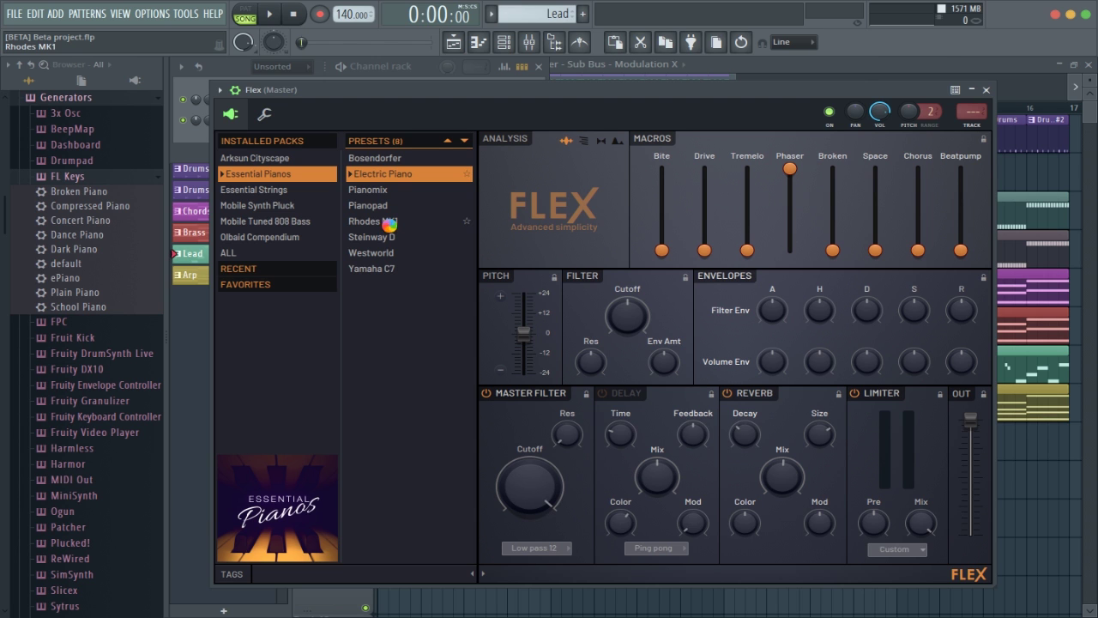
pyautogui.click(391, 228)
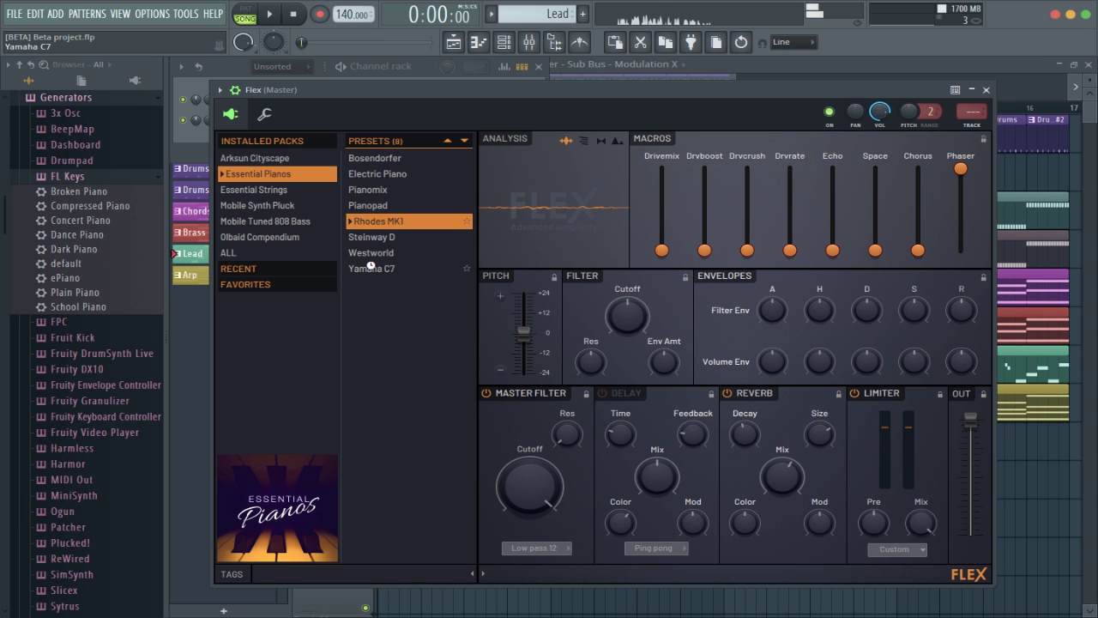
pyautogui.click(371, 268)
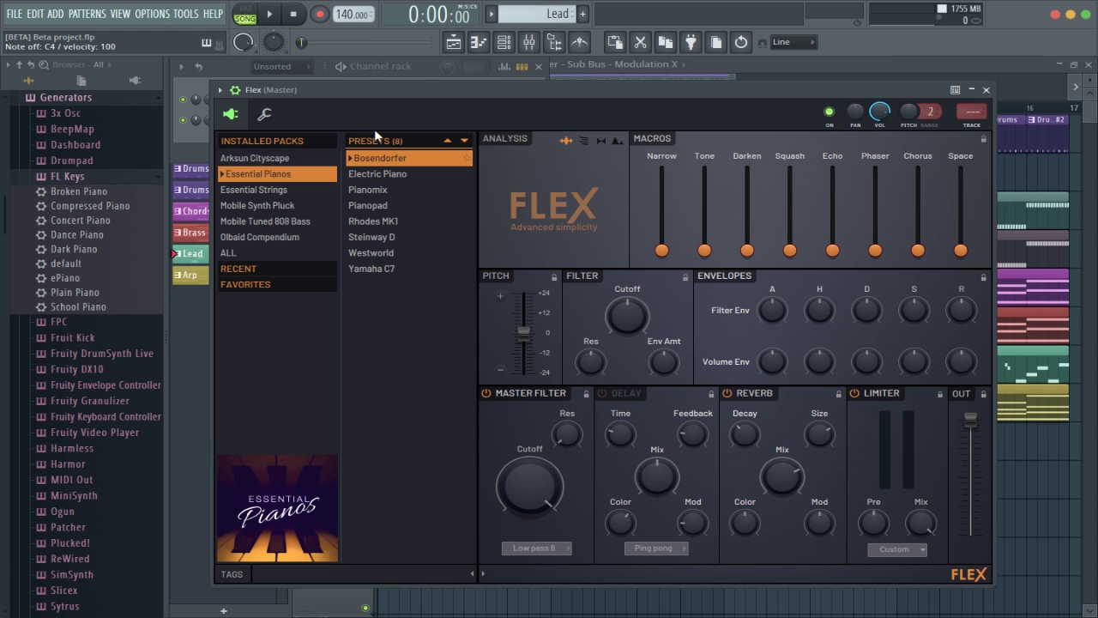
# Search the plugin picker for 'LABS', then close the Mixer and bring Flex to the front
pyautogui.click(503, 41)
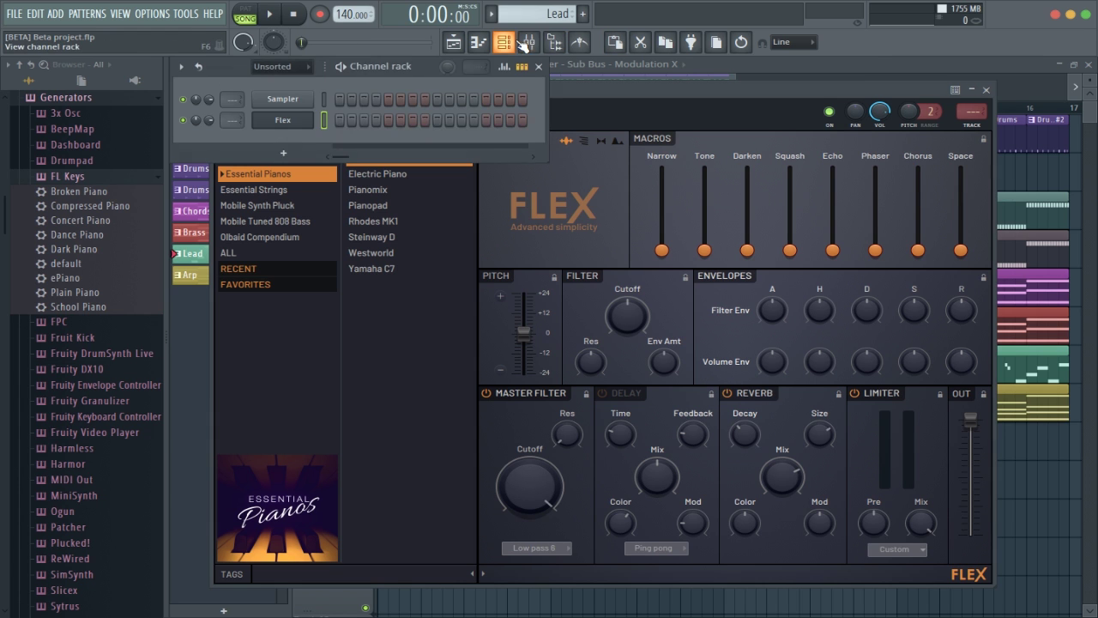
pyautogui.click(529, 41)
pyautogui.click(553, 41)
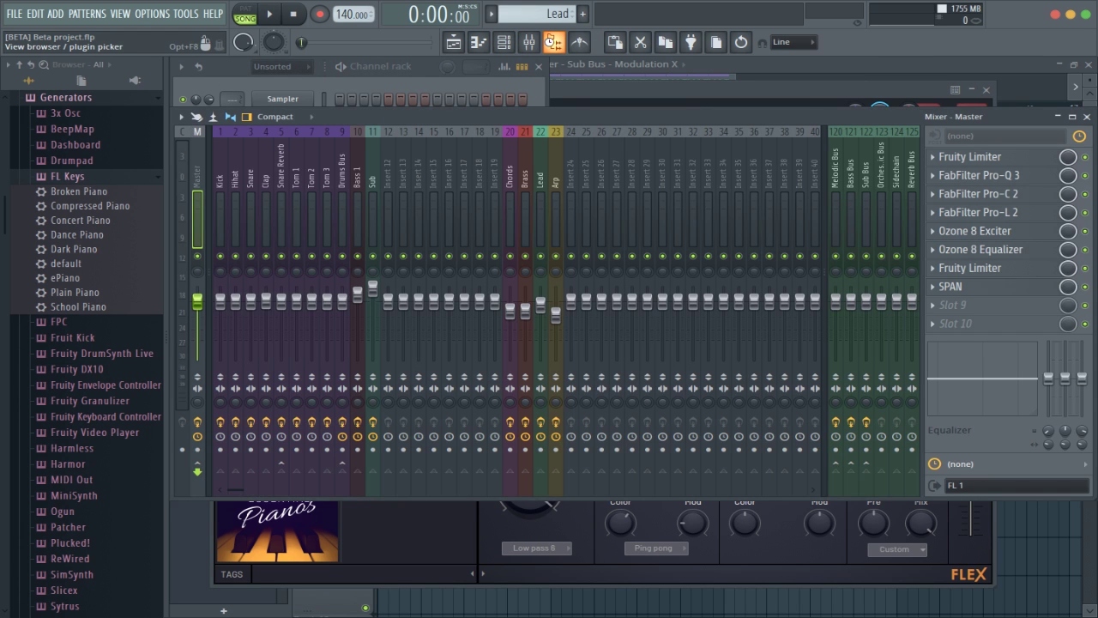
pyautogui.rightClick(554, 41)
pyautogui.write('LABS')
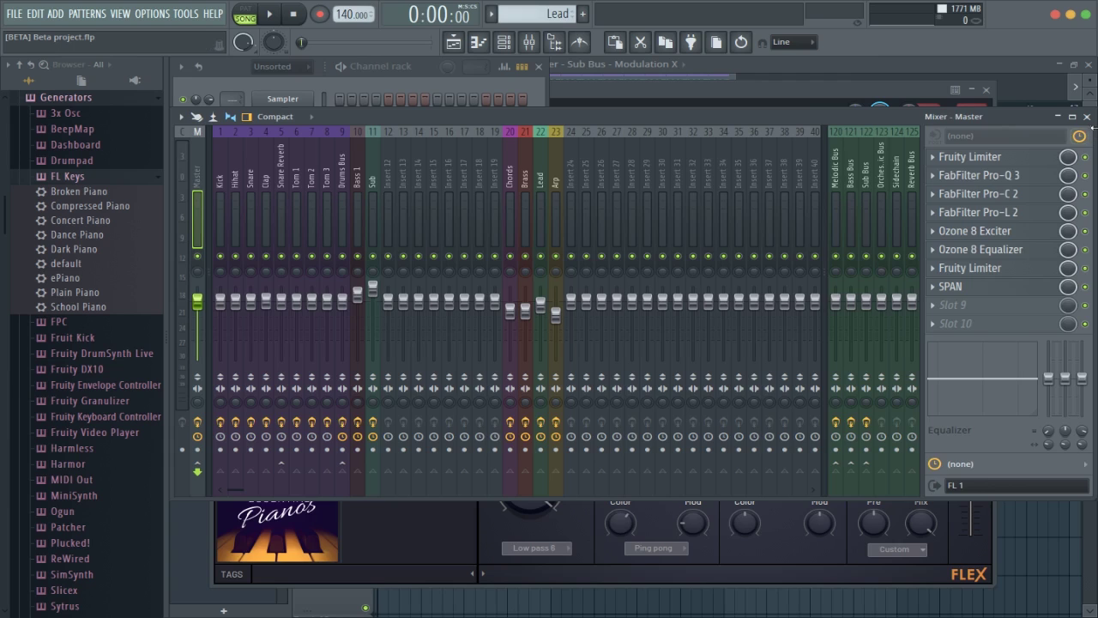
pyautogui.click(1087, 117)
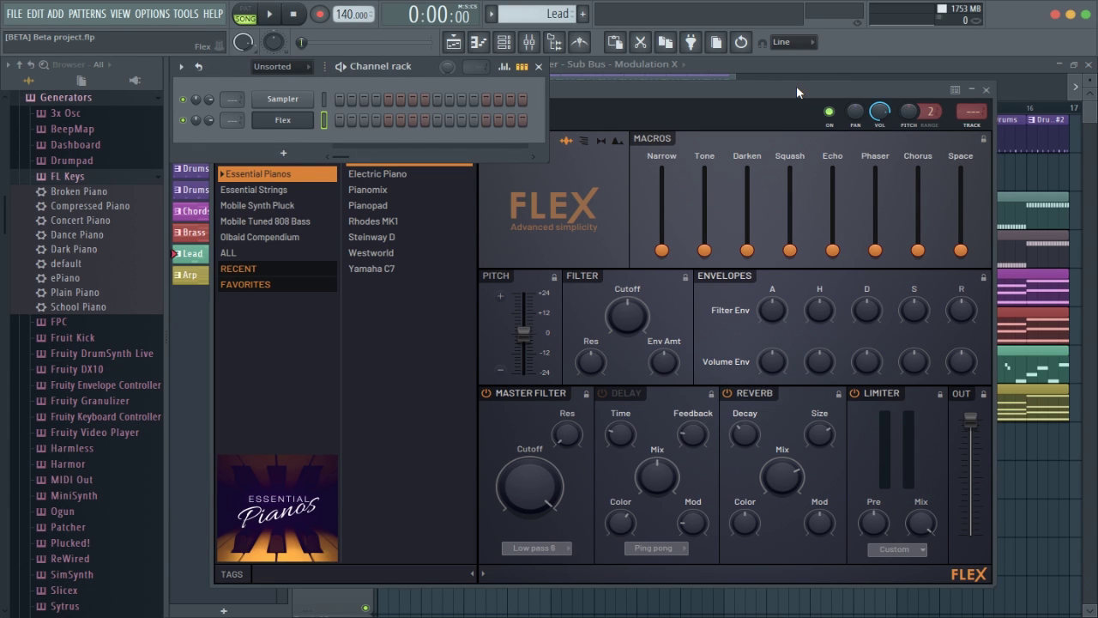
pyautogui.click(876, 91)
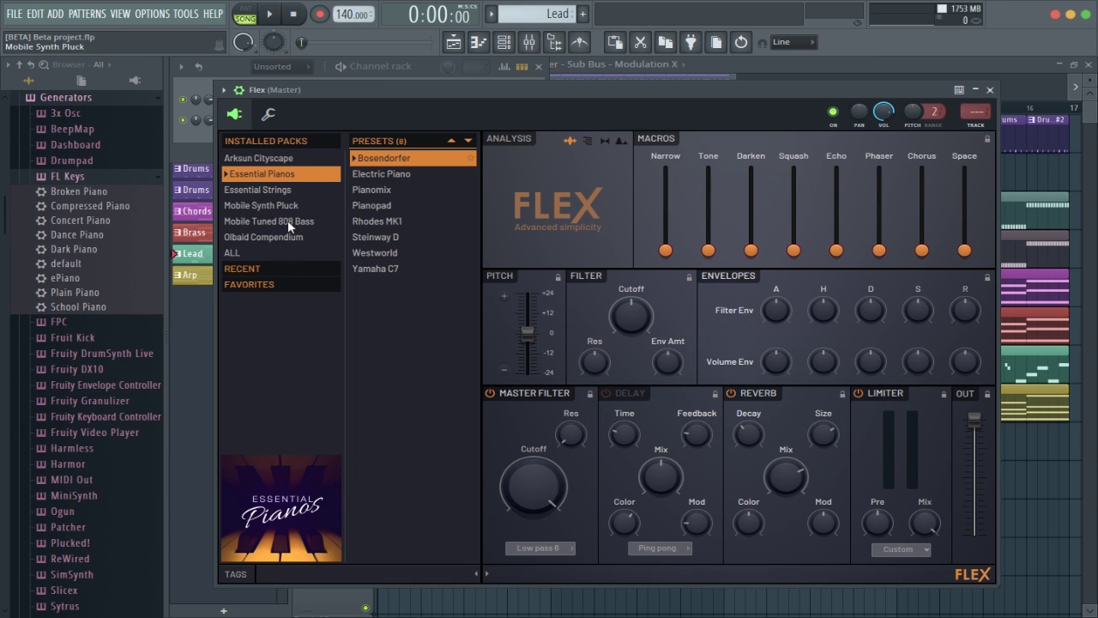
# Load the Cellos Sustain preset from the Essential Strings pack, then show the Channel rack
pyautogui.click(282, 191)
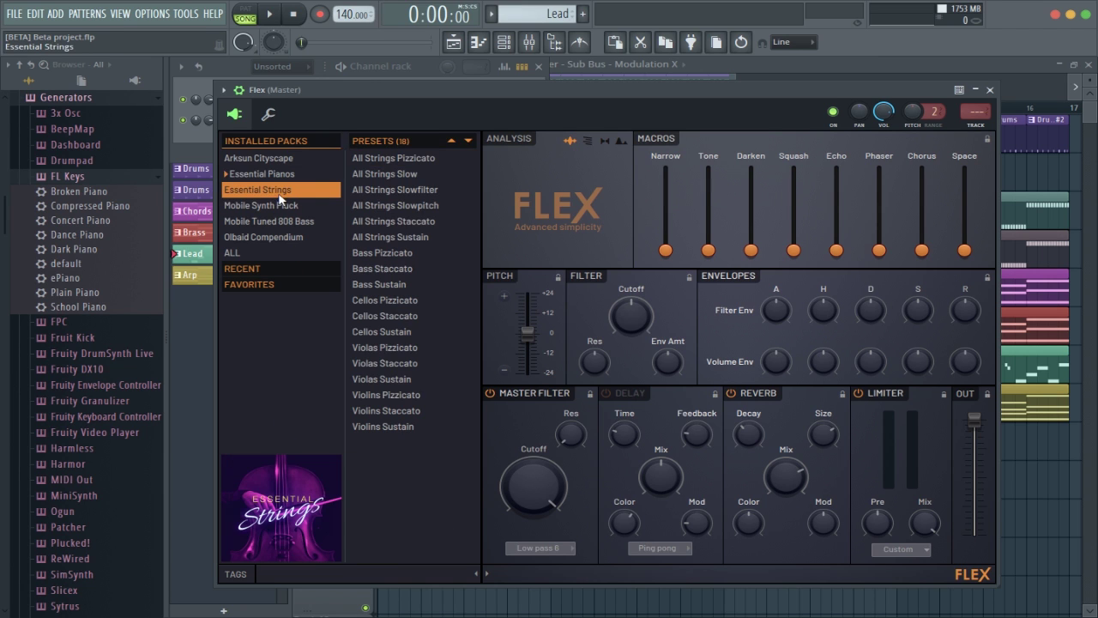
pyautogui.click(397, 334)
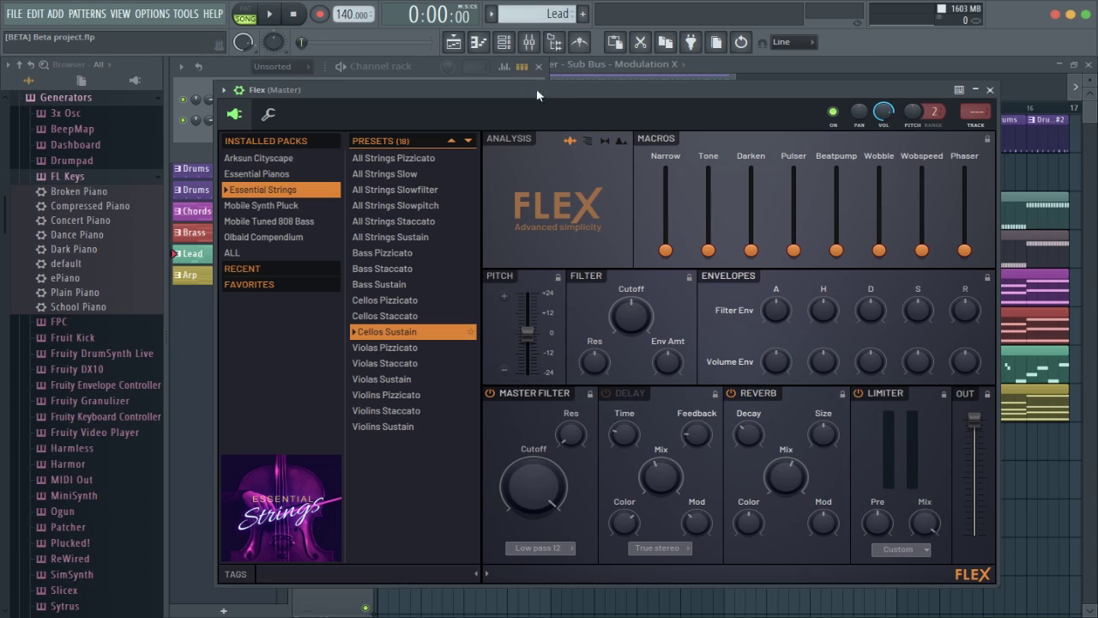
pyautogui.click(522, 53)
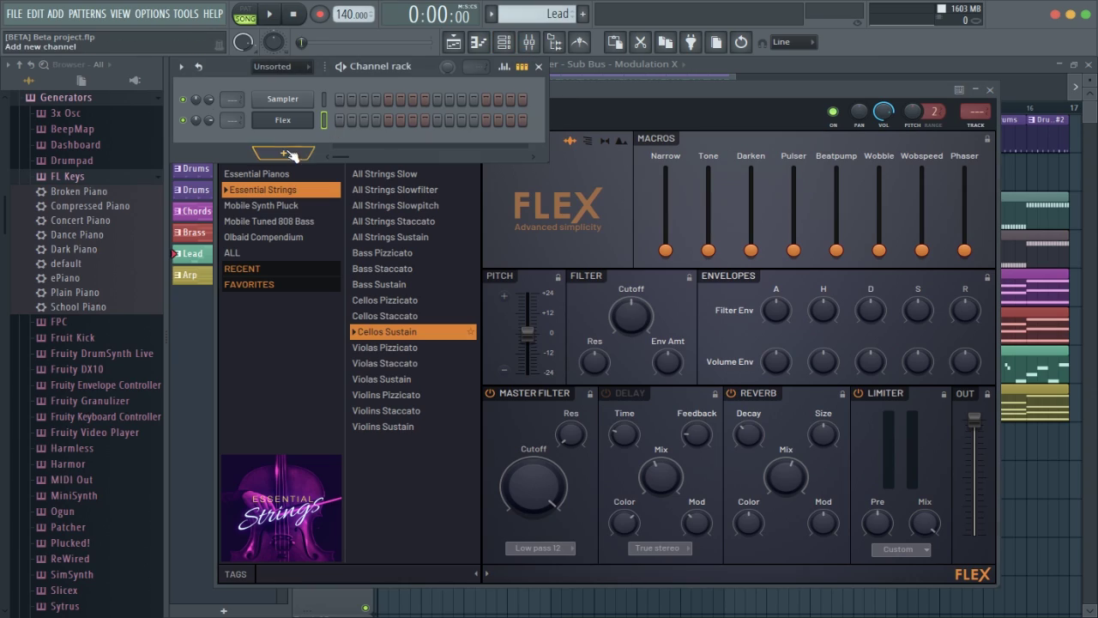
# Add a Harmor channel with F8, close its window, then delete the Harmor channel again
pyautogui.press('F8')
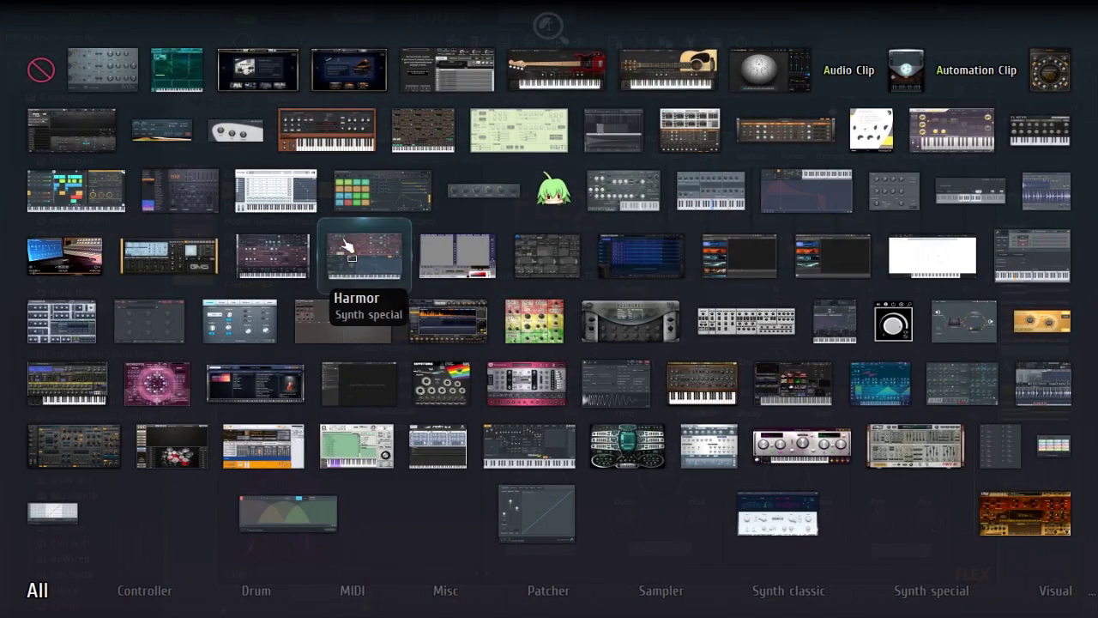
pyautogui.click(342, 240)
pyautogui.moveTo(634, 196); pyautogui.dragTo(584, 77)
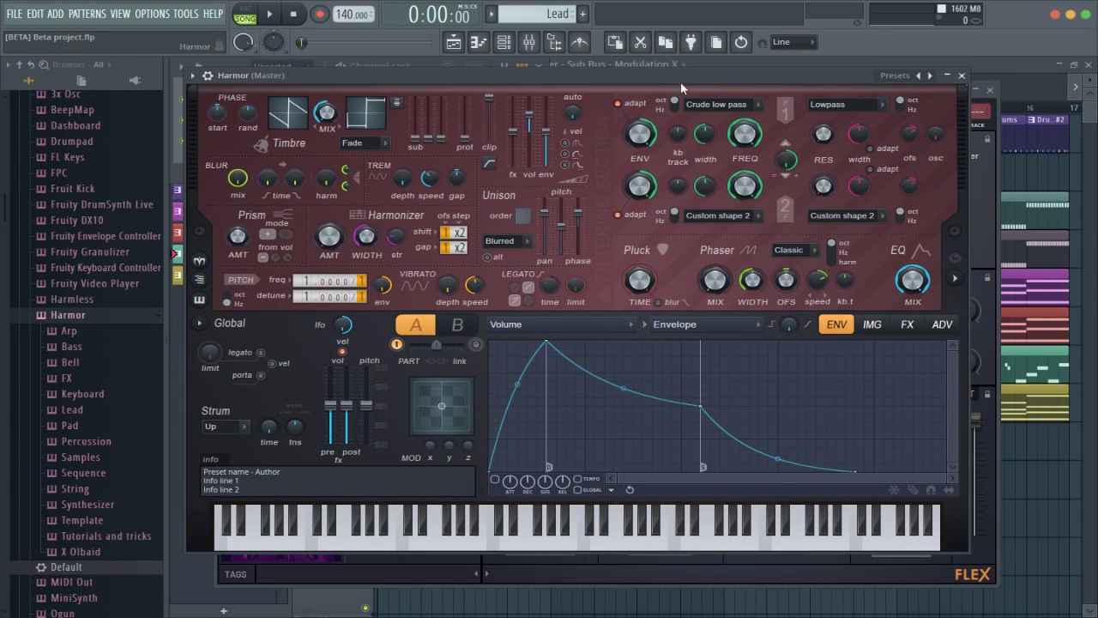
pyautogui.click(961, 75)
pyautogui.rightClick(298, 136)
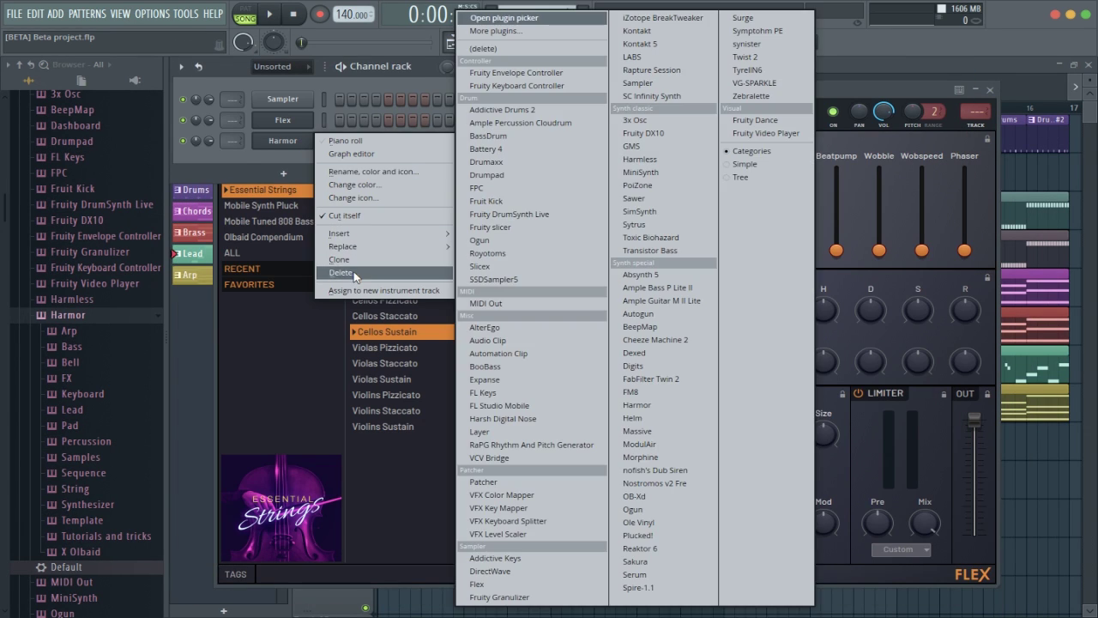
pyautogui.click(343, 272)
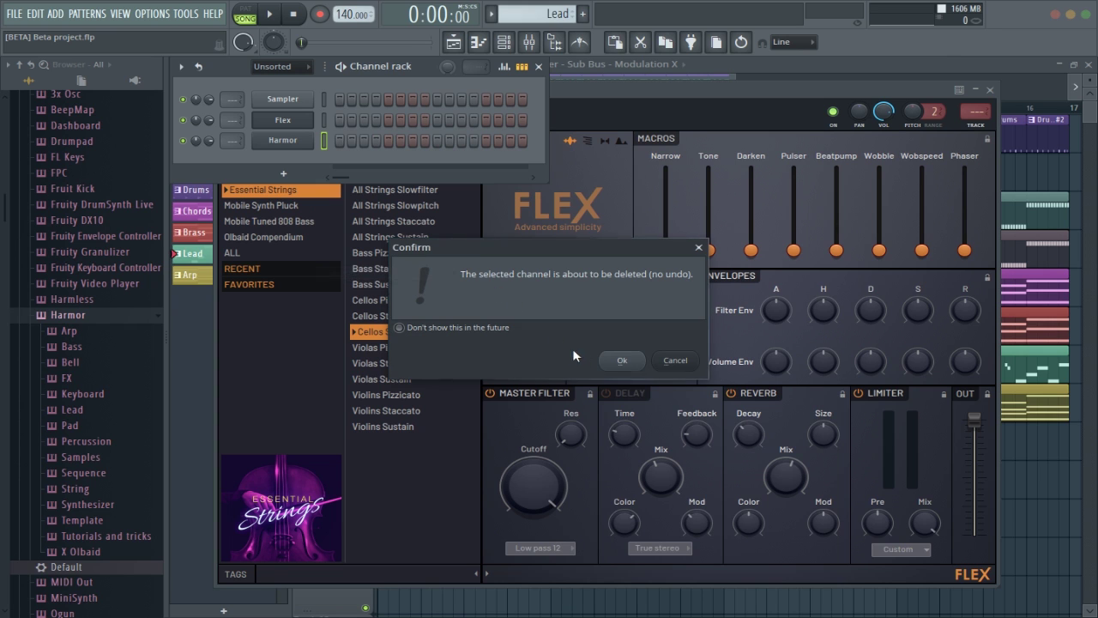
pyautogui.click(622, 359)
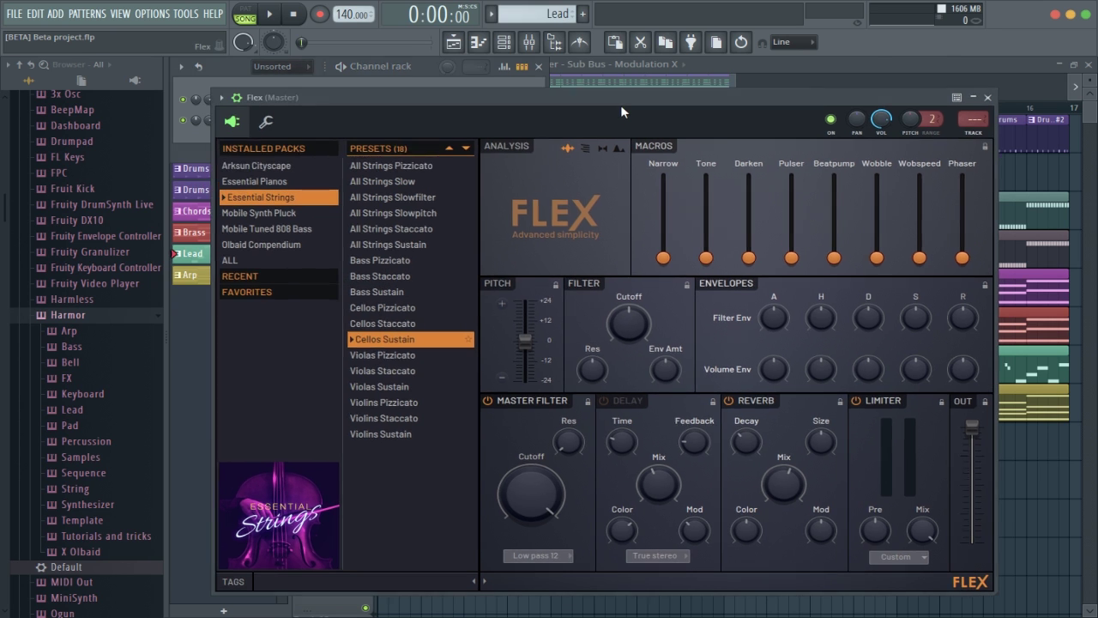
pyautogui.moveTo(621, 107); pyautogui.dragTo(621, 108)
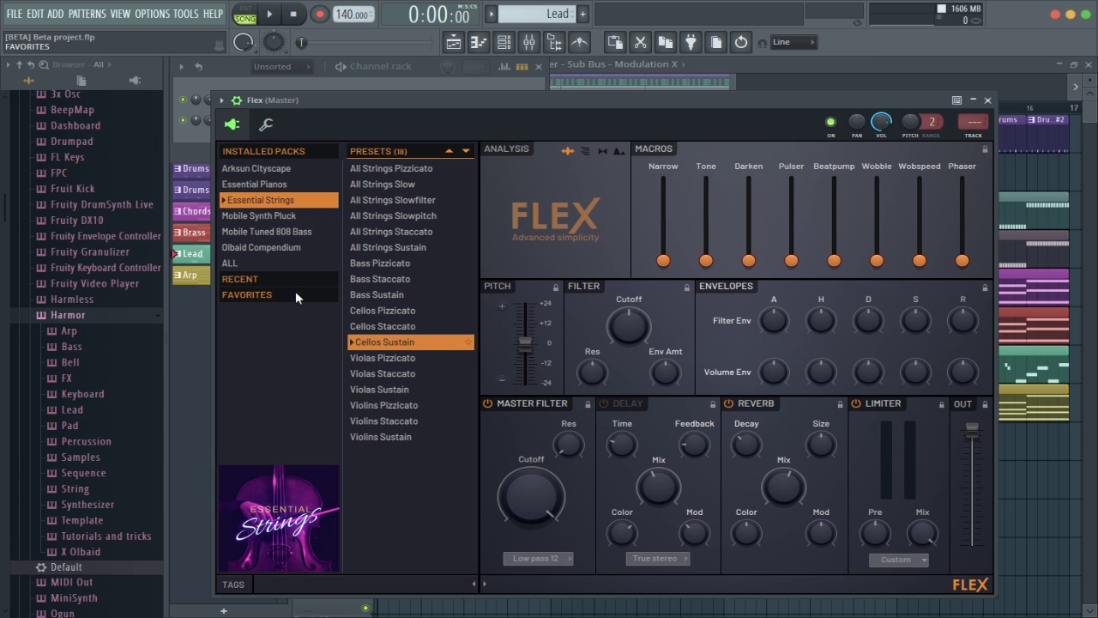
pyautogui.click(616, 155)
pyautogui.click(567, 151)
# Raise the Pulser, Wobble and Wobspeed macros, returning Wobble to zero
pyautogui.moveTo(791, 259)
pyautogui.mouseDown()
pyautogui.moveTo(791, 192)
pyautogui.moveTo(791, 260)
pyautogui.mouseUp()
pyautogui.moveTo(876, 260); pyautogui.dragTo(877, 194)
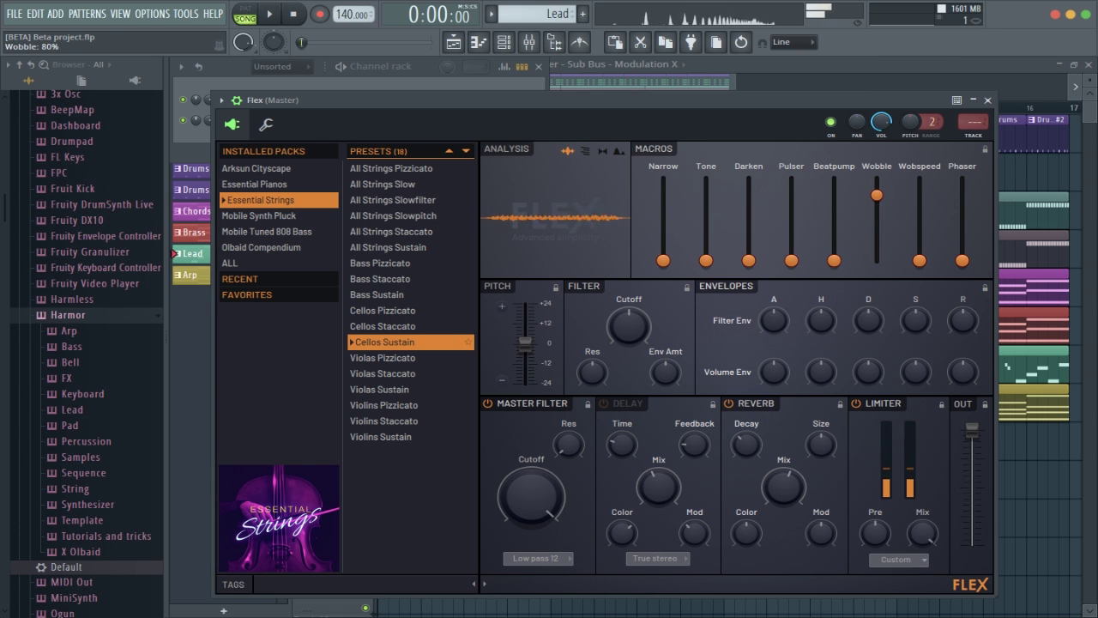
pyautogui.moveTo(877, 195)
pyautogui.mouseDown()
pyautogui.moveTo(877, 260)
pyautogui.moveTo(884, 195)
pyautogui.mouseUp()
pyautogui.moveTo(920, 239)
pyautogui.mouseDown()
pyautogui.moveTo(920, 188)
pyautogui.moveTo(920, 260)
pyautogui.mouseUp()
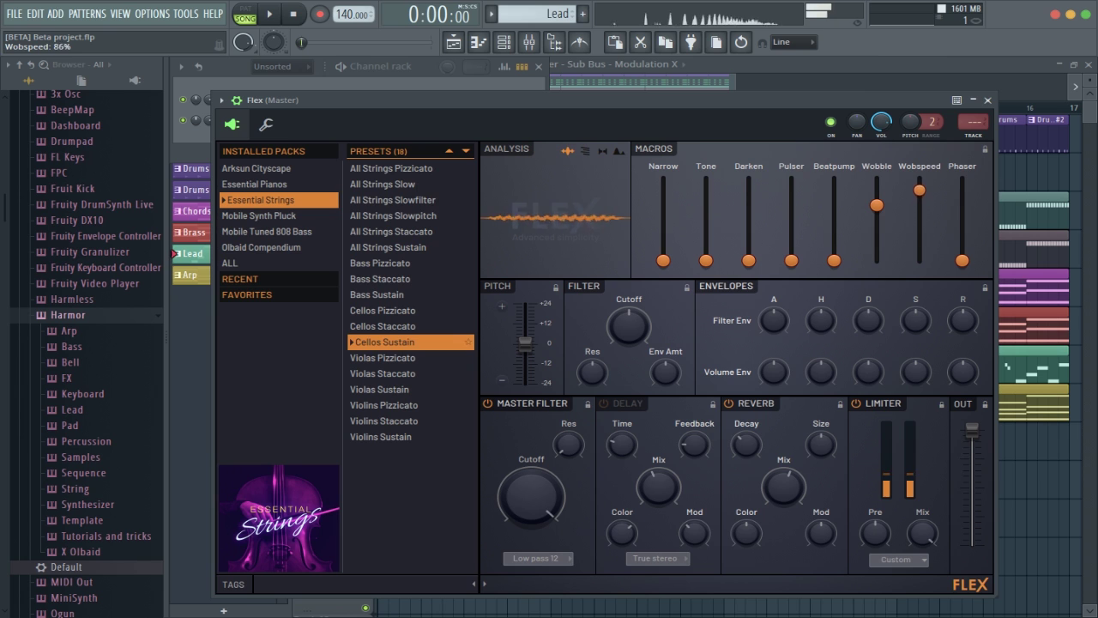
pyautogui.moveTo(877, 204); pyautogui.dragTo(877, 260)
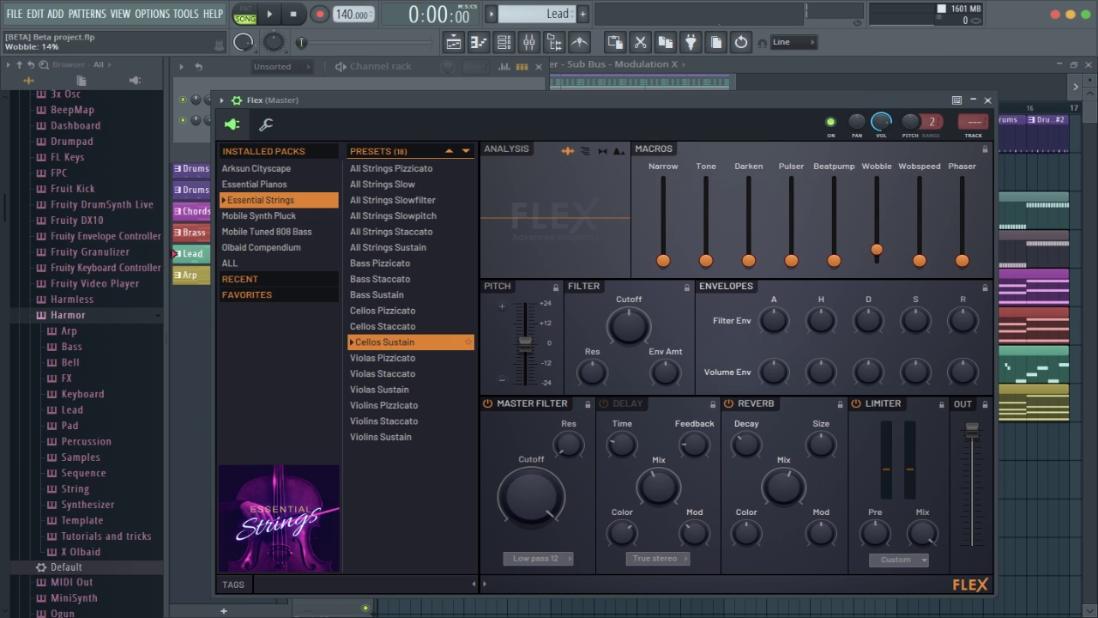
# Raise Darken, sweep Narrow to 87% and back to zero, then close Flex
pyautogui.moveTo(749, 260)
pyautogui.mouseDown()
pyautogui.moveTo(749, 179)
pyautogui.moveTo(749, 260)
pyautogui.mouseUp()
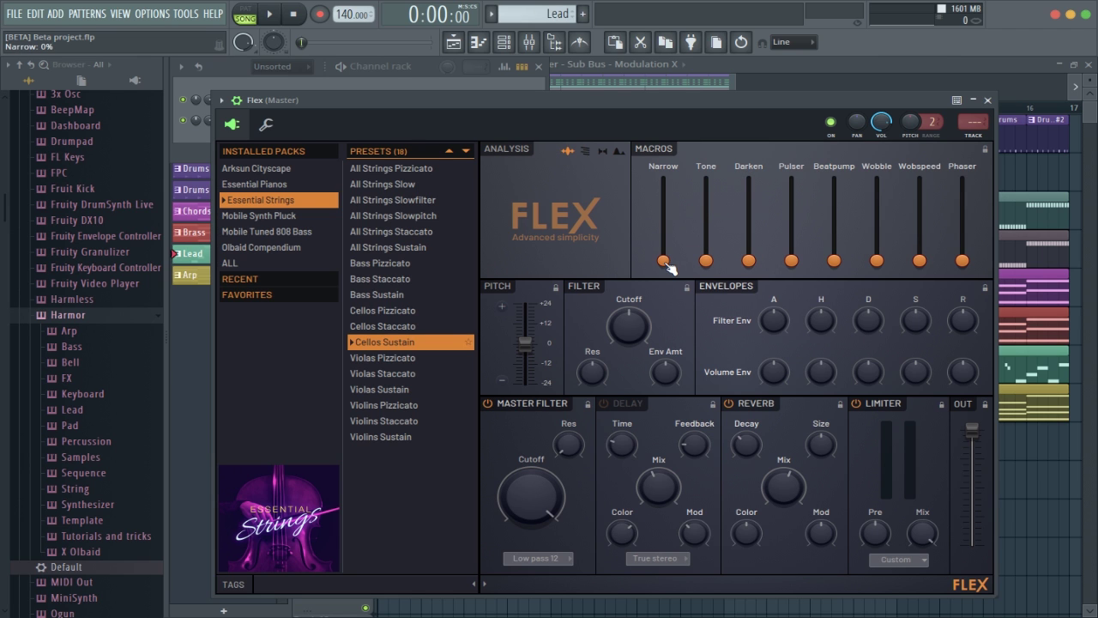
pyautogui.moveTo(664, 260); pyautogui.dragTo(663, 189)
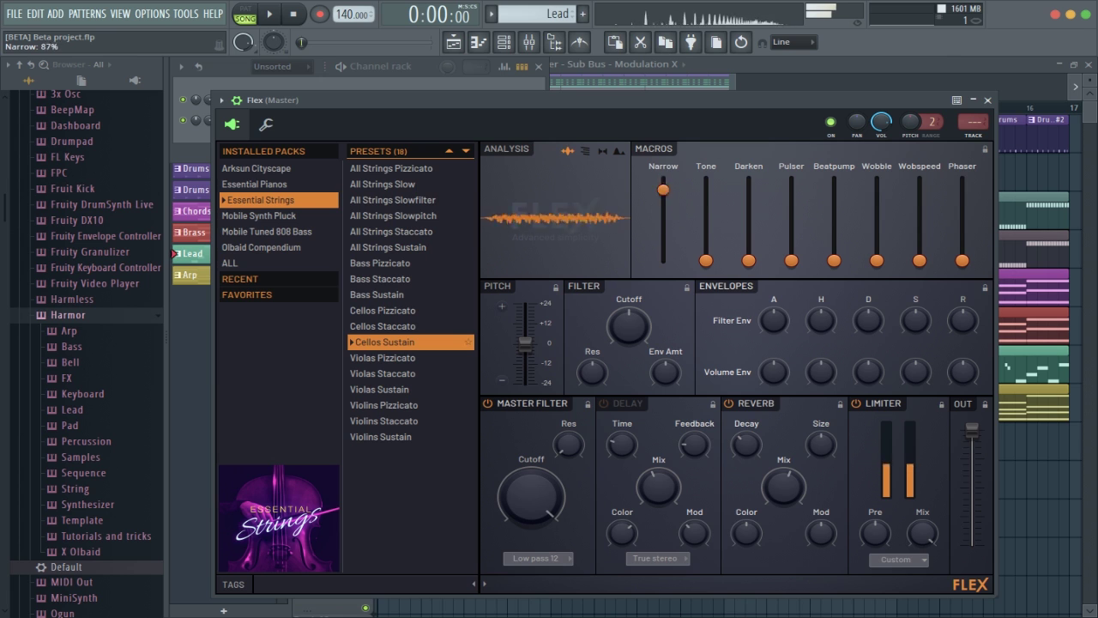
pyautogui.moveTo(663, 189); pyautogui.dragTo(694, 262)
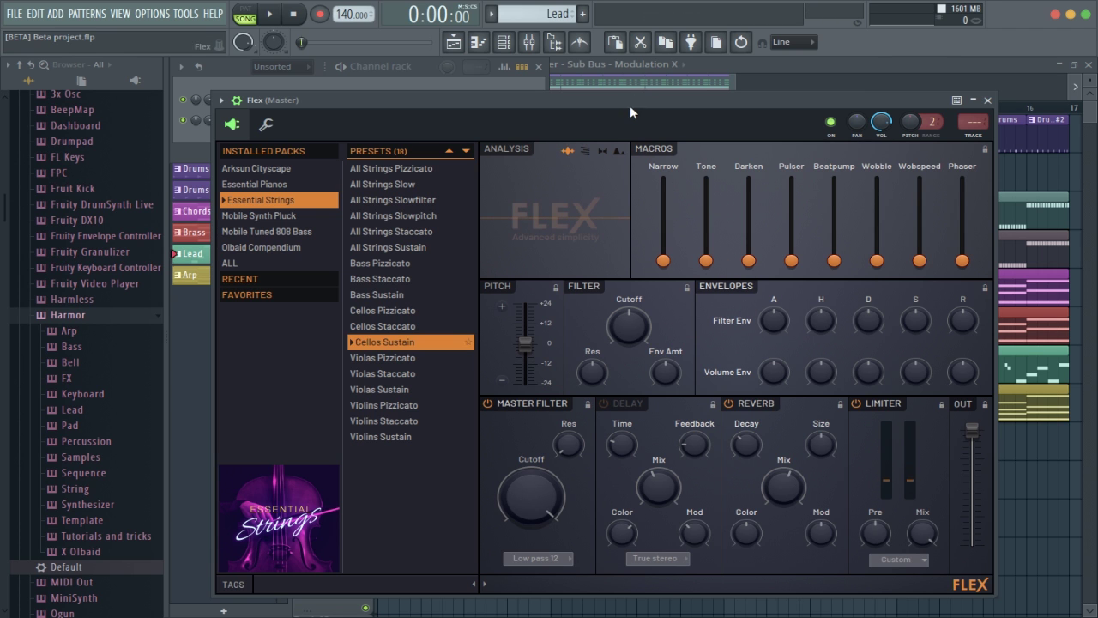
pyautogui.moveTo(628, 101); pyautogui.dragTo(638, 100)
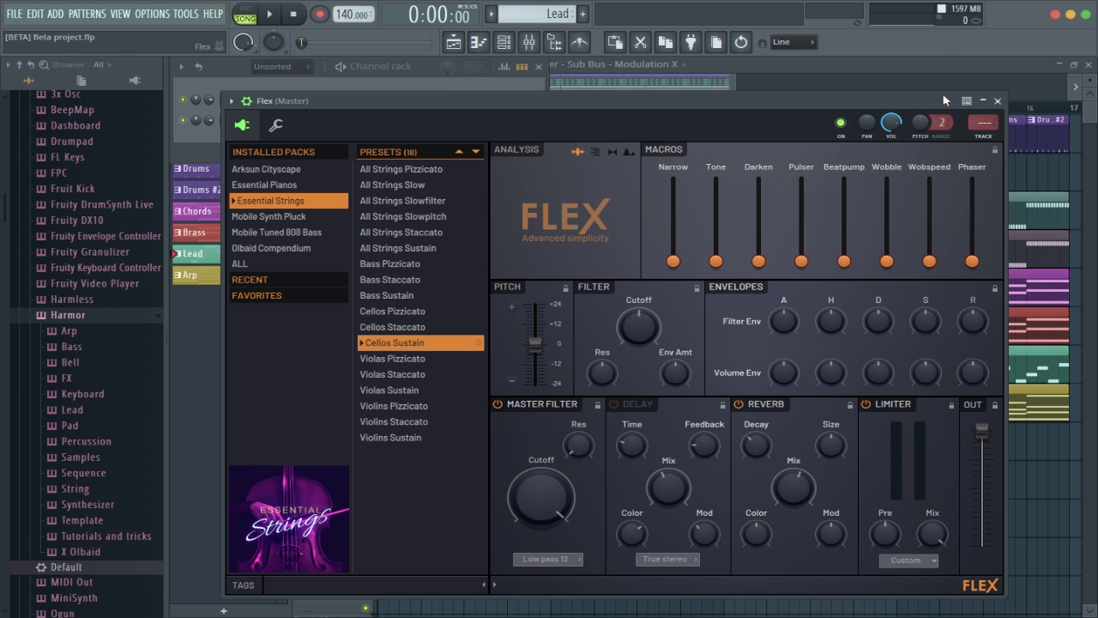
pyautogui.click(997, 100)
# Solo the Bass 1 playlist track and briefly play the song
pyautogui.click(714, 69)
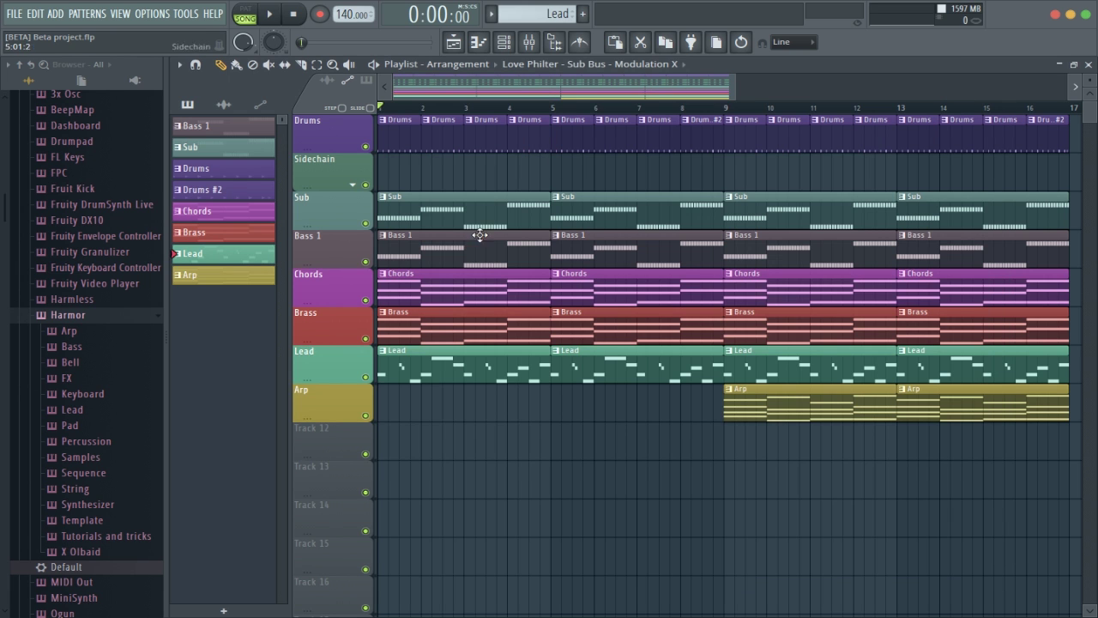
pyautogui.keyDown('ctrl'); pyautogui.click(366, 262); pyautogui.keyUp('ctrl')
pyautogui.press('space')
pyautogui.press('F6')
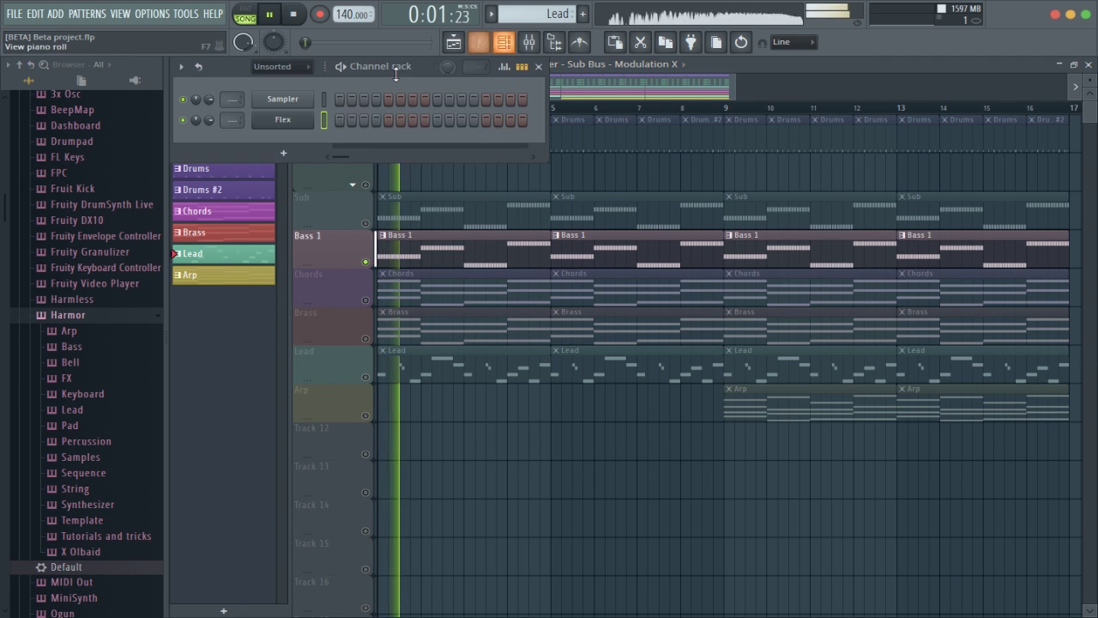
pyautogui.press('space')
# Filter the Channel rack to Basses and inspect Bass 1's Flex instrument
pyautogui.click(283, 66)
pyautogui.click(280, 109)
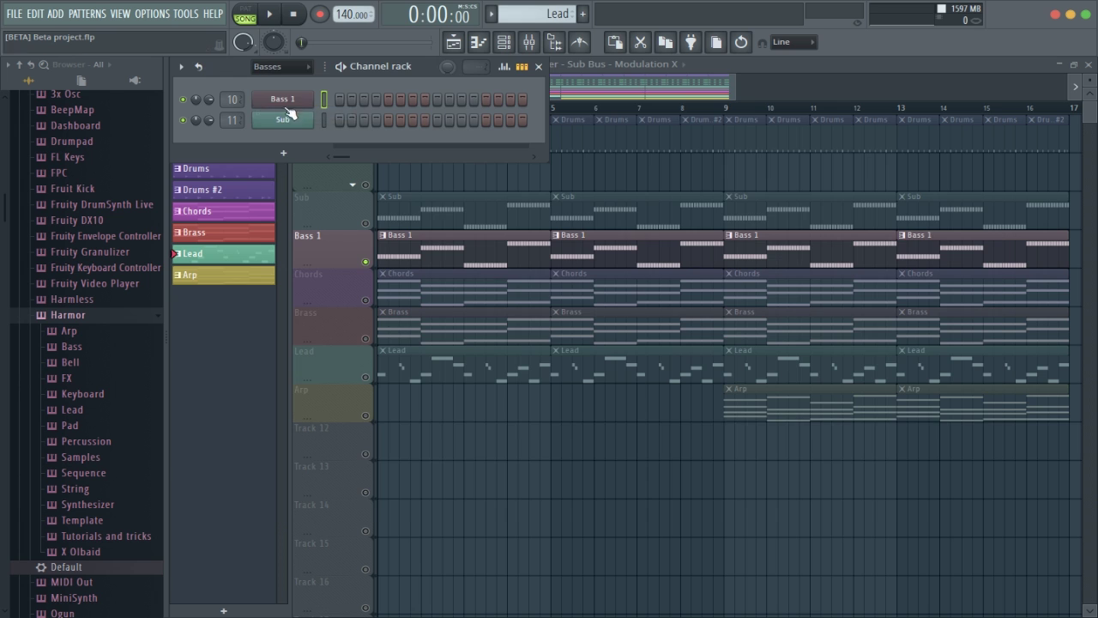
pyautogui.click(286, 97)
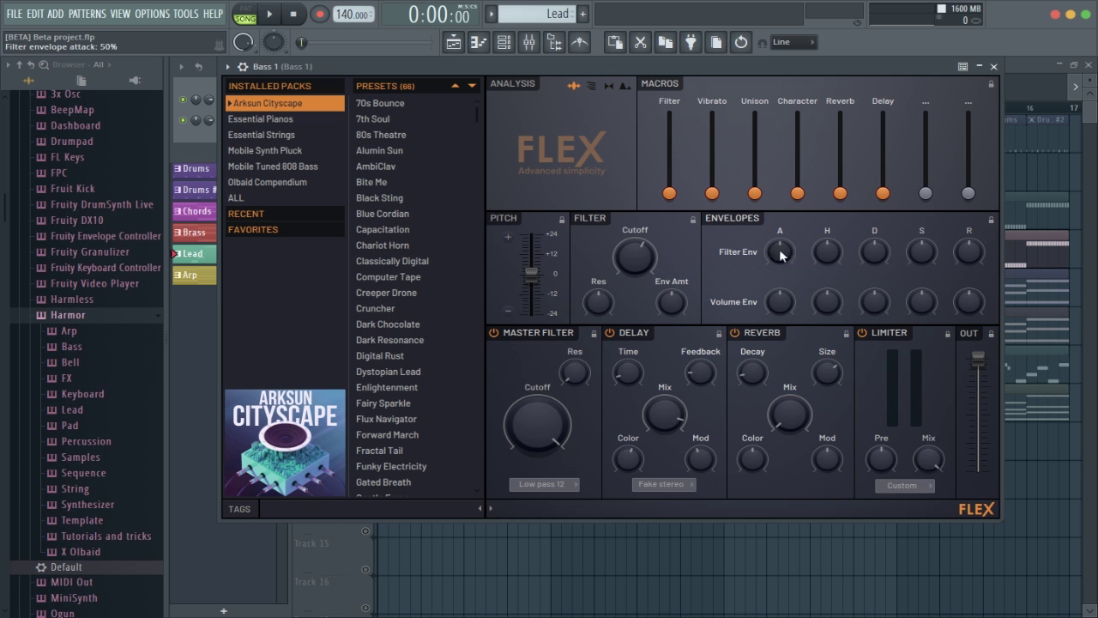
pyautogui.click(994, 66)
# Reset the channel filter to Unsorted and unsolo Bass 1
pyautogui.click(279, 66)
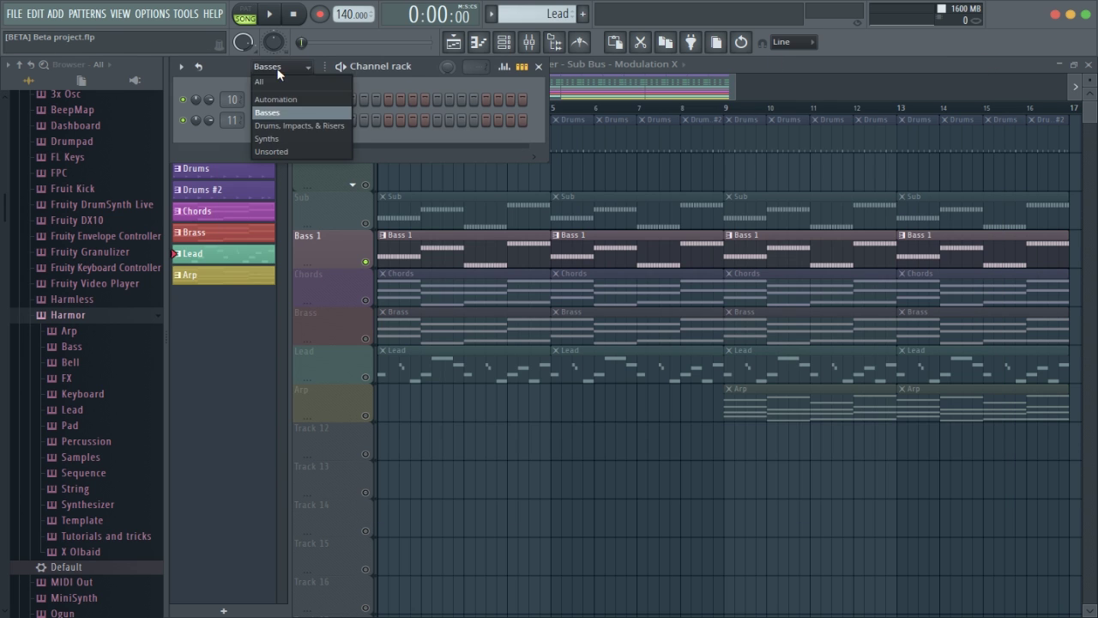
pyautogui.click(273, 151)
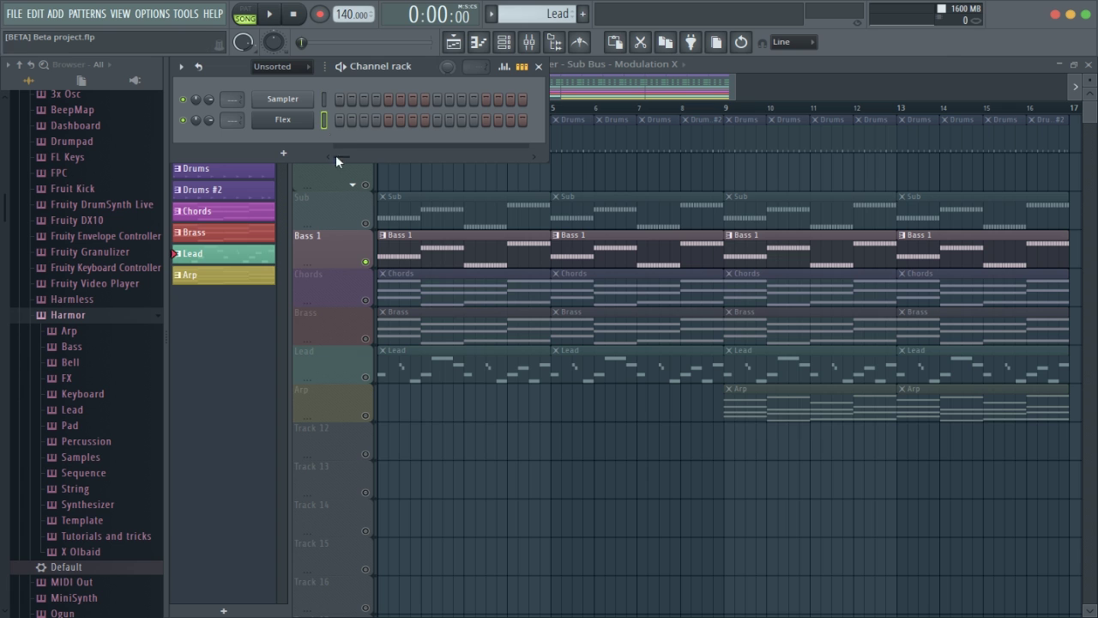
pyautogui.rightClick(365, 262)
pyautogui.click(503, 41)
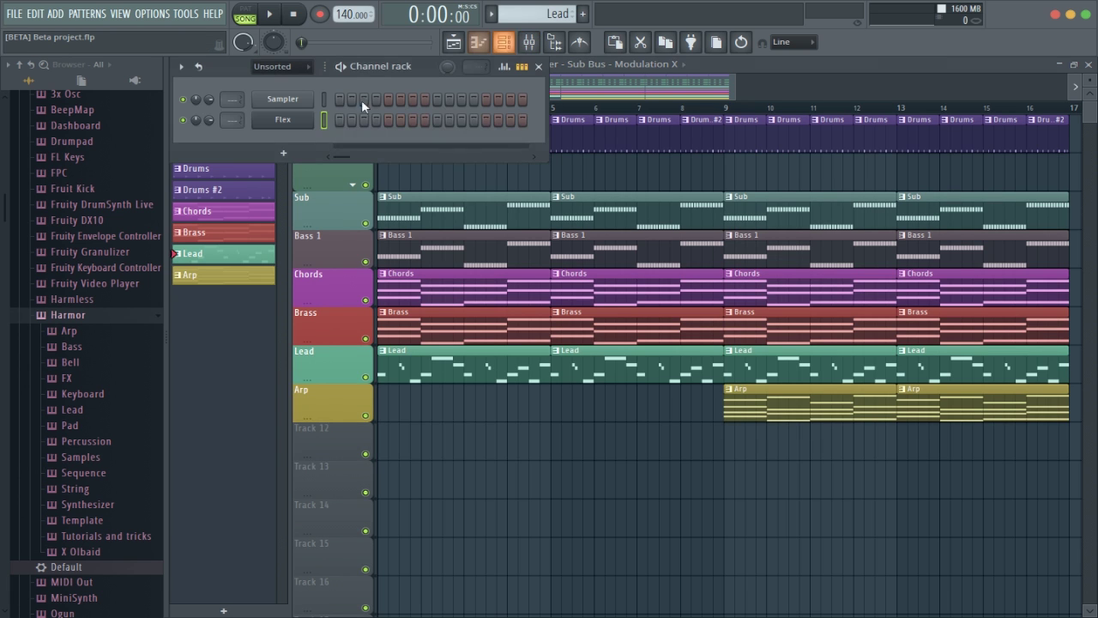
# Reopen Flex (Master) and browse the Mobile Tuned 808 Bass, Olbaid Compendium and Arksun Cityscape packs
pyautogui.click(304, 118)
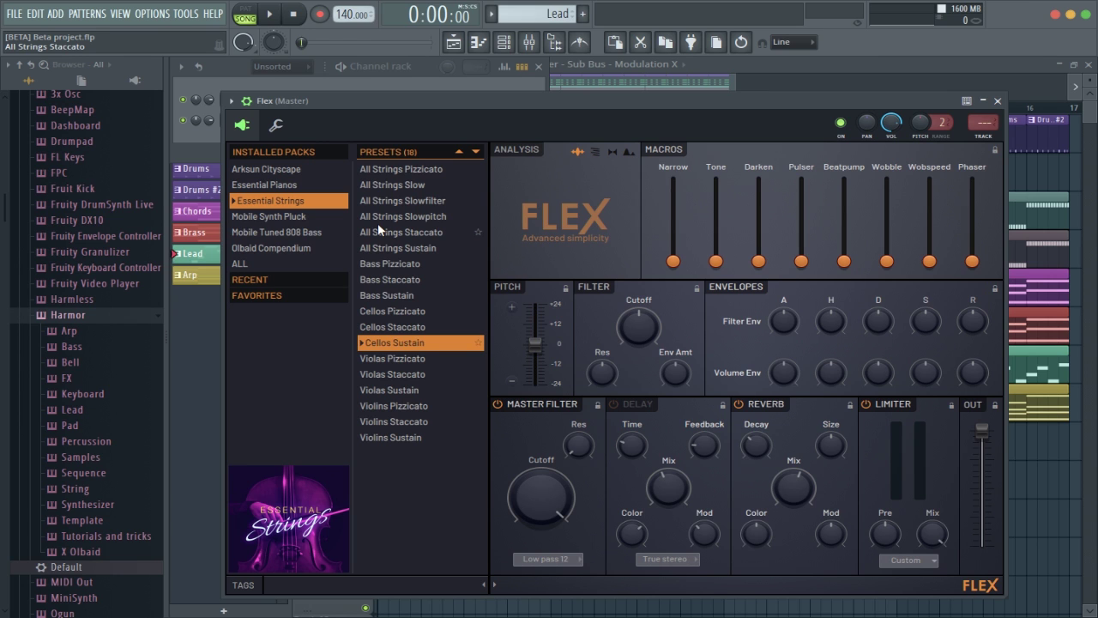
pyautogui.click(274, 231)
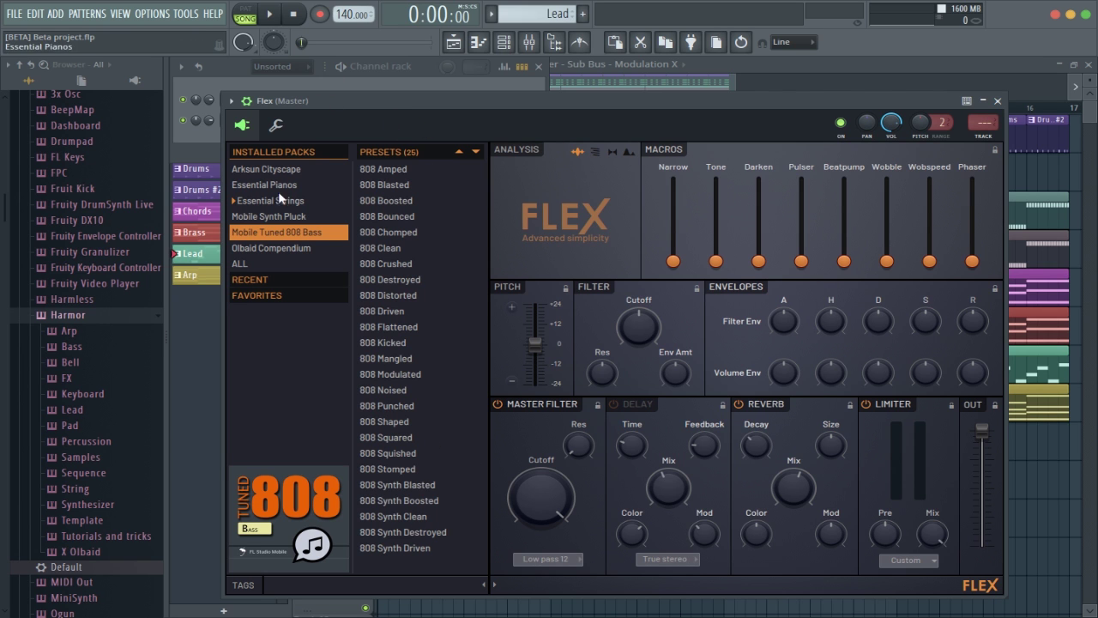
pyautogui.click(271, 248)
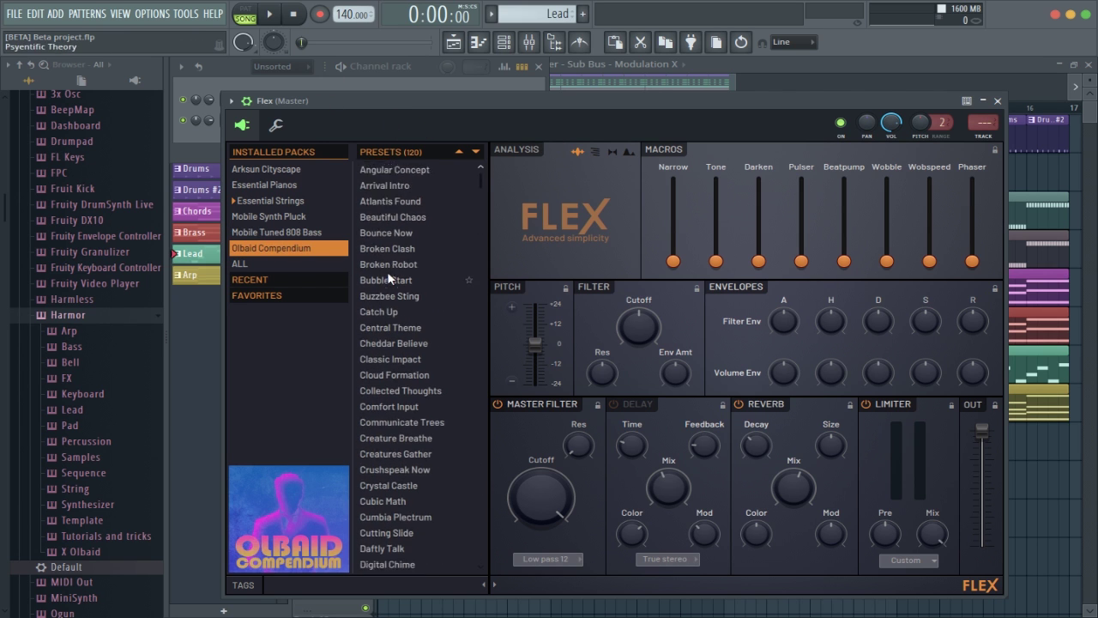
pyautogui.click(266, 169)
pyautogui.scroll(-6, 394, 281)
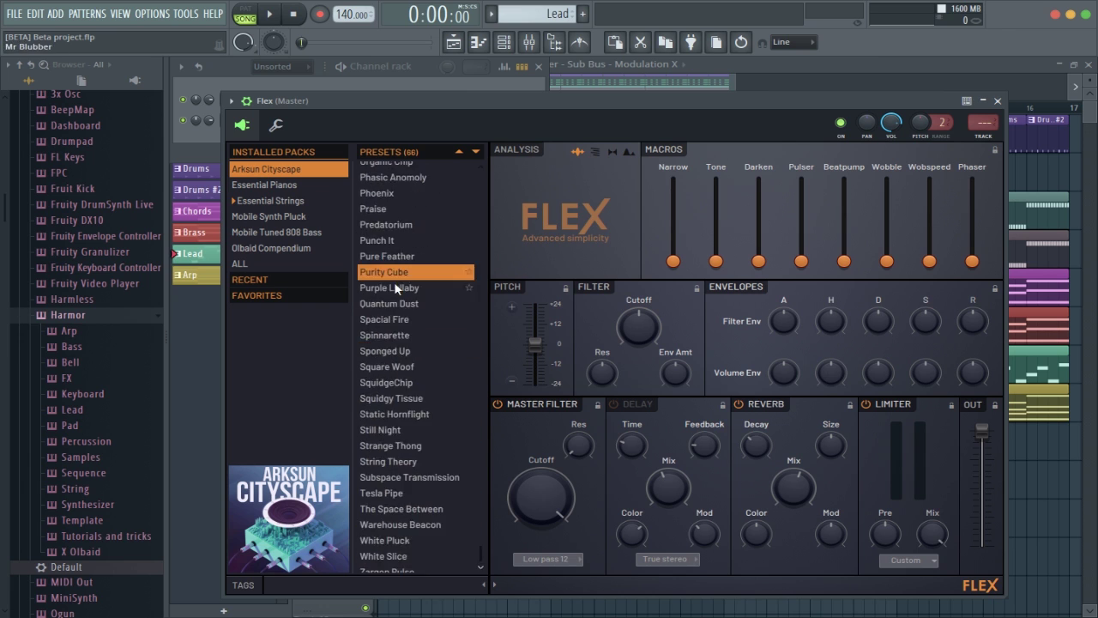
pyautogui.scroll(8, 395, 287)
# Return to Essential Strings, inspect the filter and delay type lists, and keep the limiter on Custom
pyautogui.click(276, 203)
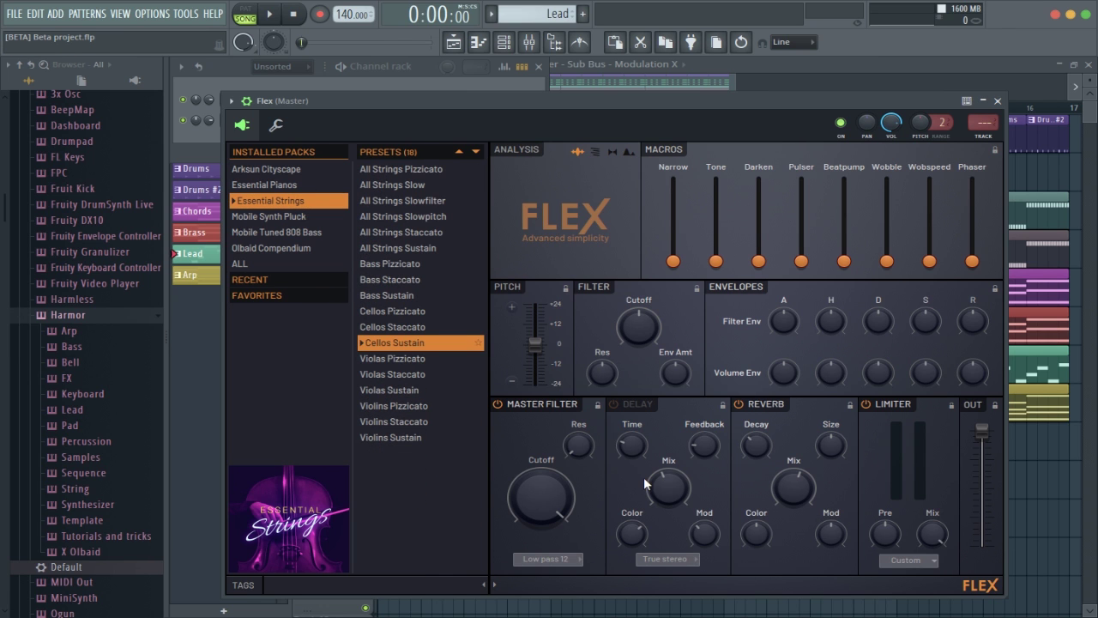
pyautogui.click(565, 557)
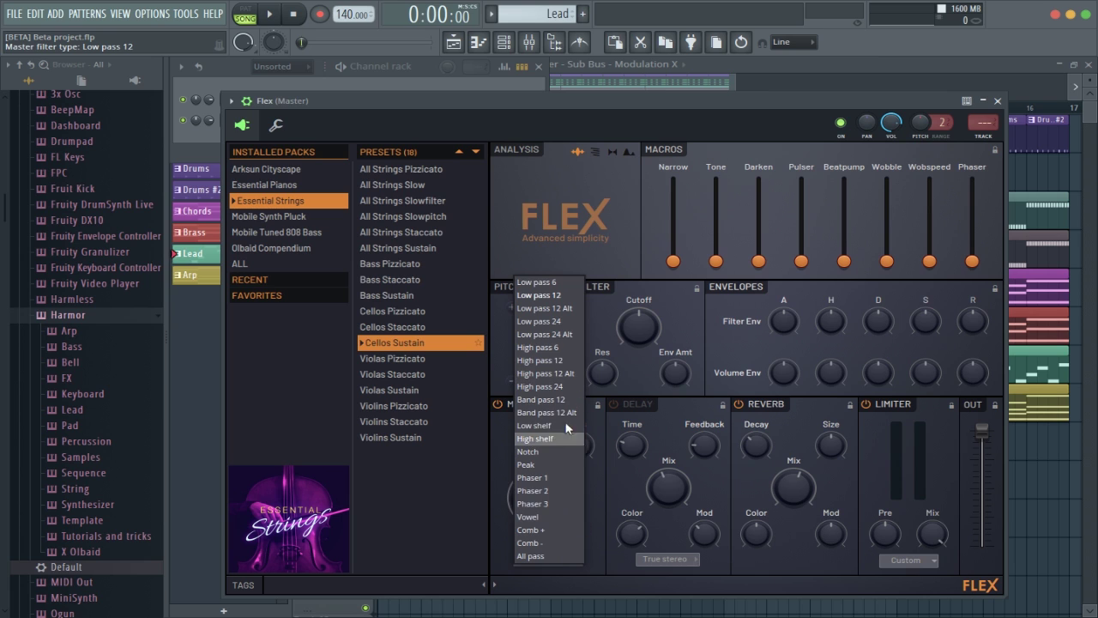
pyautogui.click(614, 482)
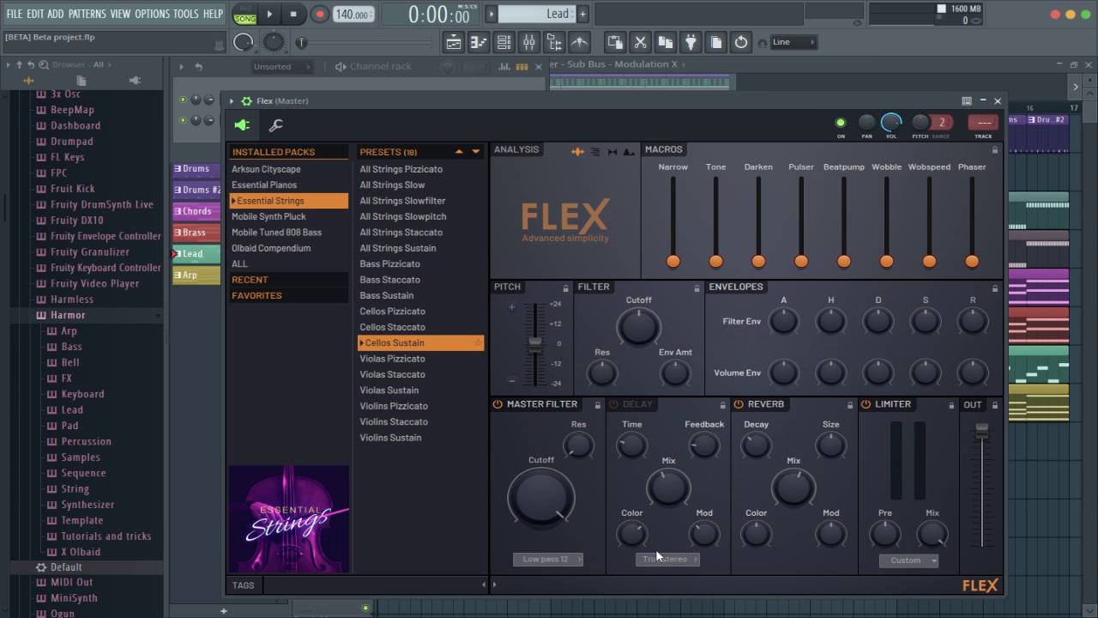
pyautogui.click(668, 560)
pyautogui.click(908, 559)
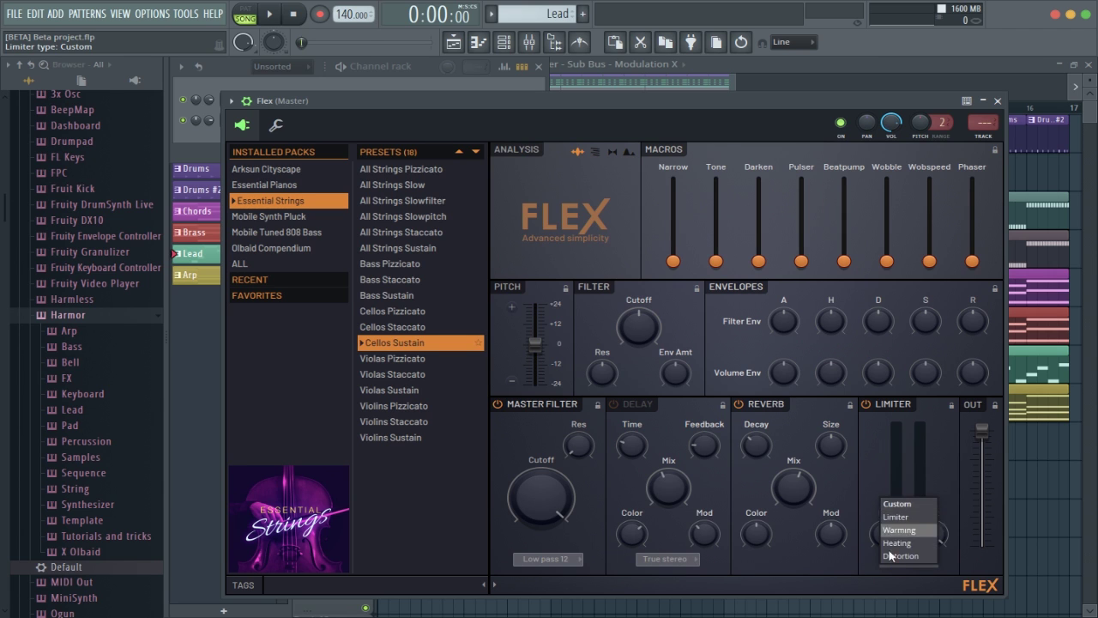
pyautogui.click(824, 444)
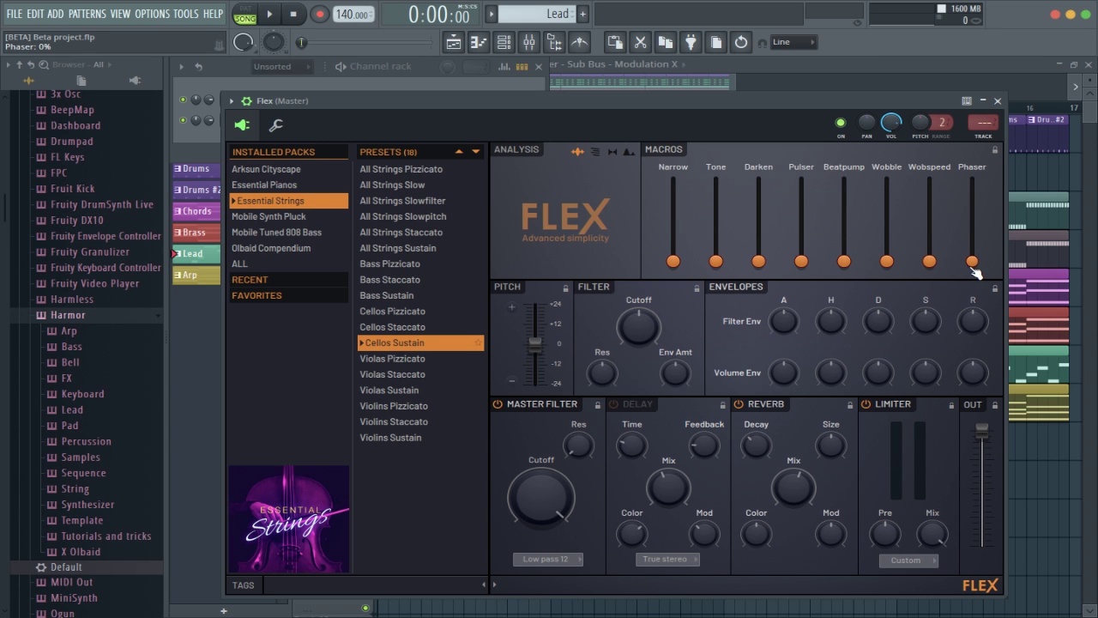
pyautogui.moveTo(973, 265); pyautogui.dragTo(973, 179)
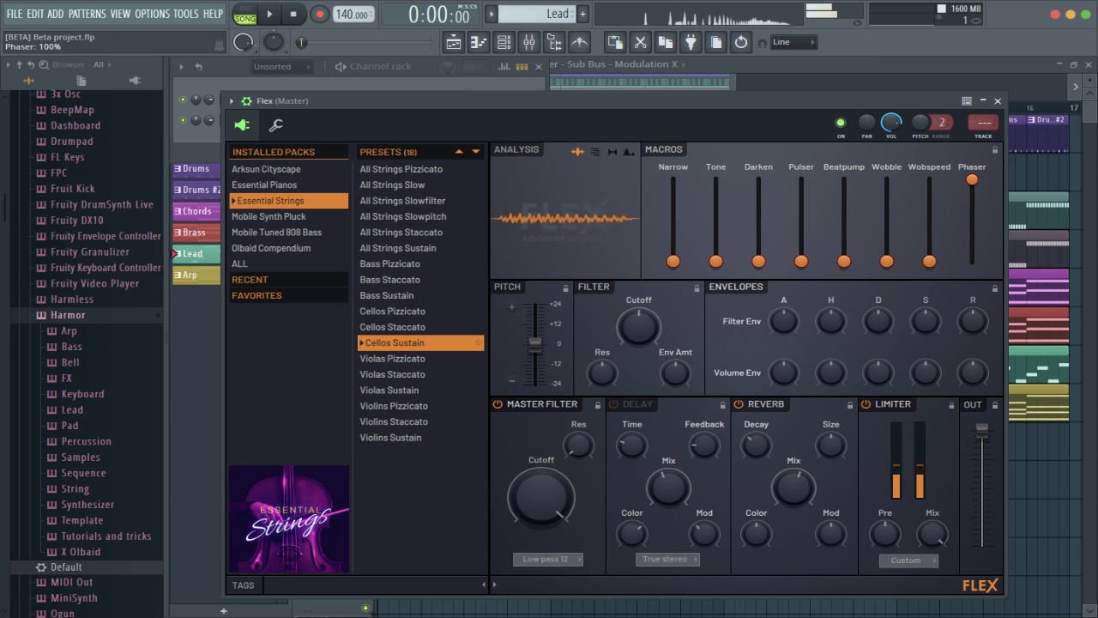
pyautogui.moveTo(973, 179); pyautogui.dragTo(973, 262)
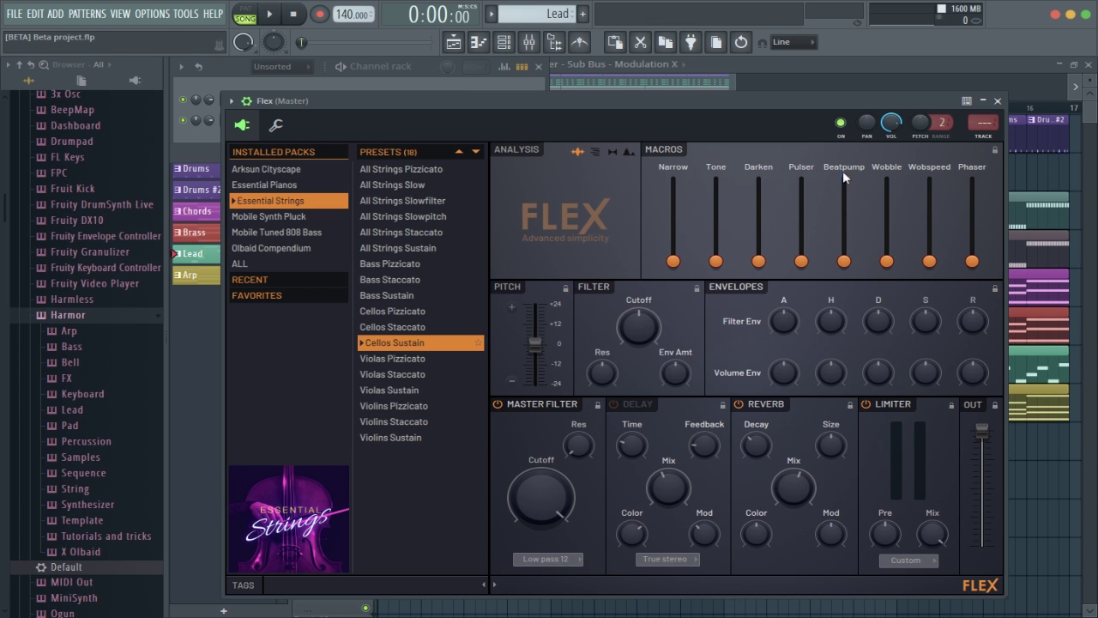
# Reopen Flex from the Channel rack and load Synpluck Body from the Mobile Synth Pluck pack
pyautogui.click(997, 101)
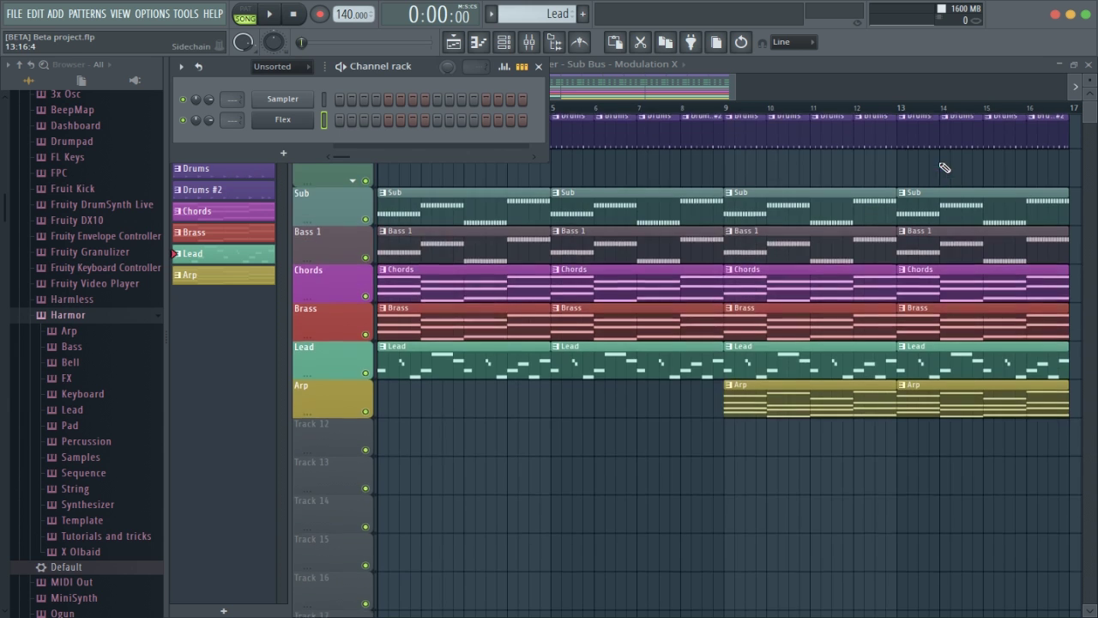
pyautogui.click(754, 100)
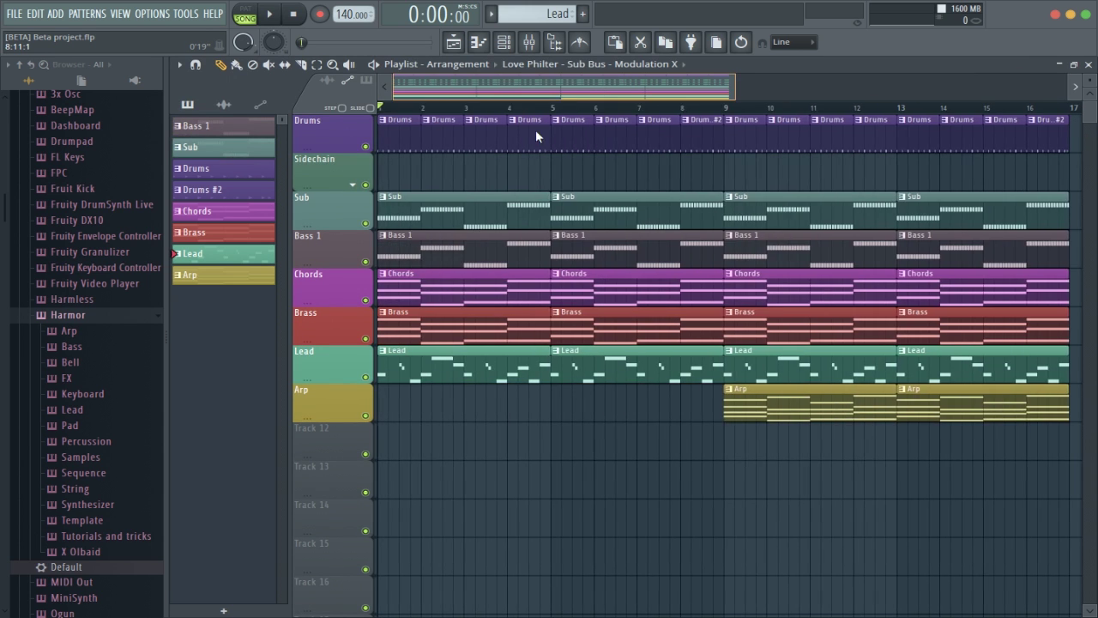
pyautogui.click(504, 42)
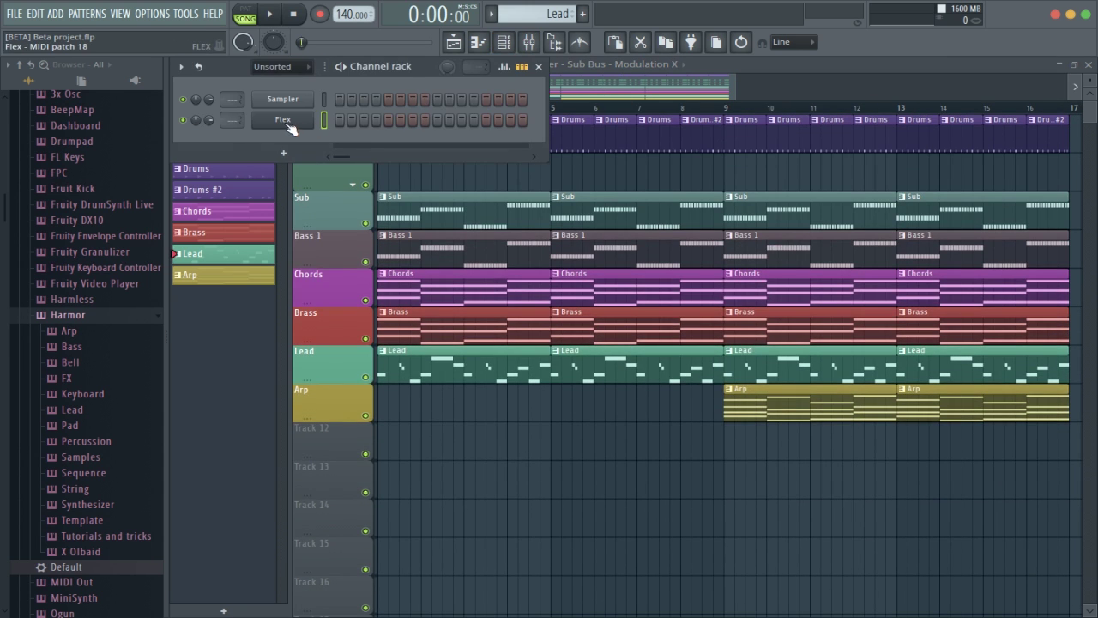
pyautogui.click(289, 124)
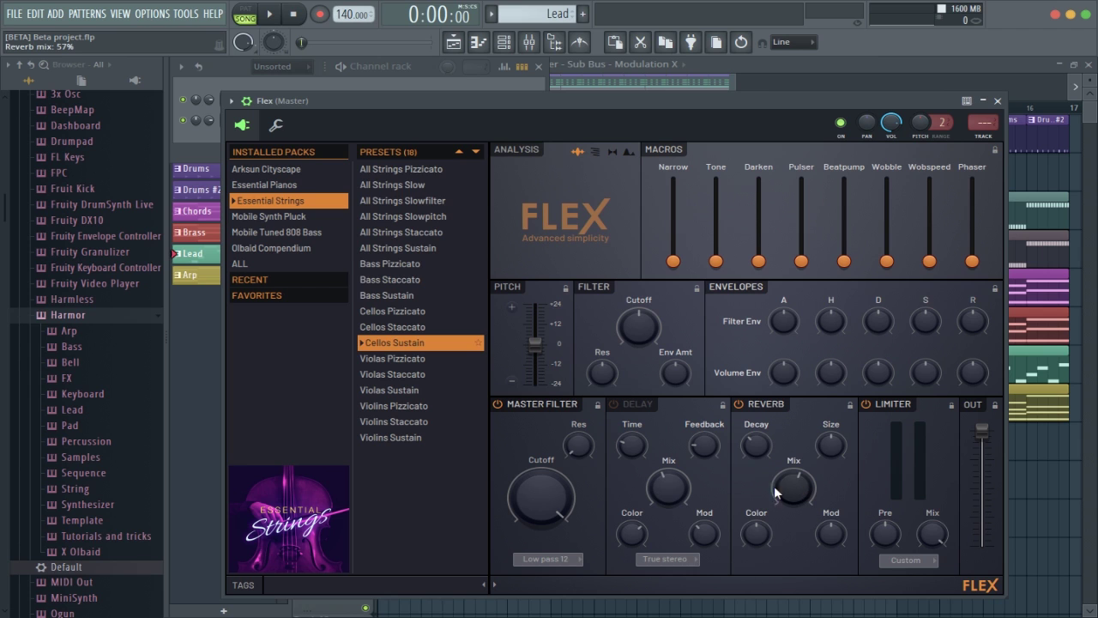
pyautogui.click(273, 216)
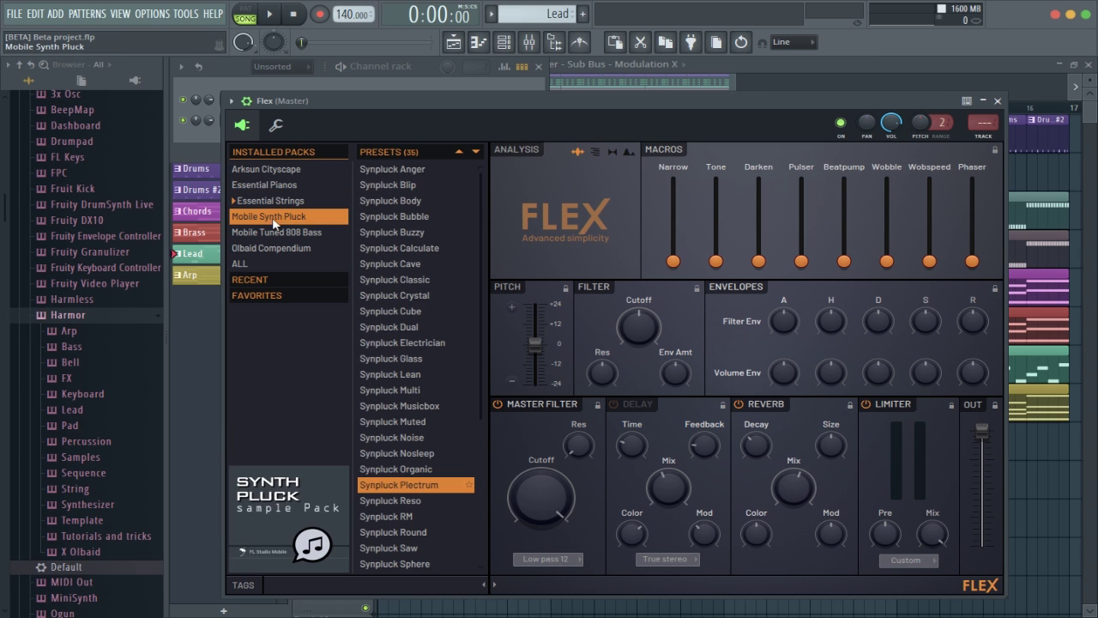
pyautogui.click(417, 196)
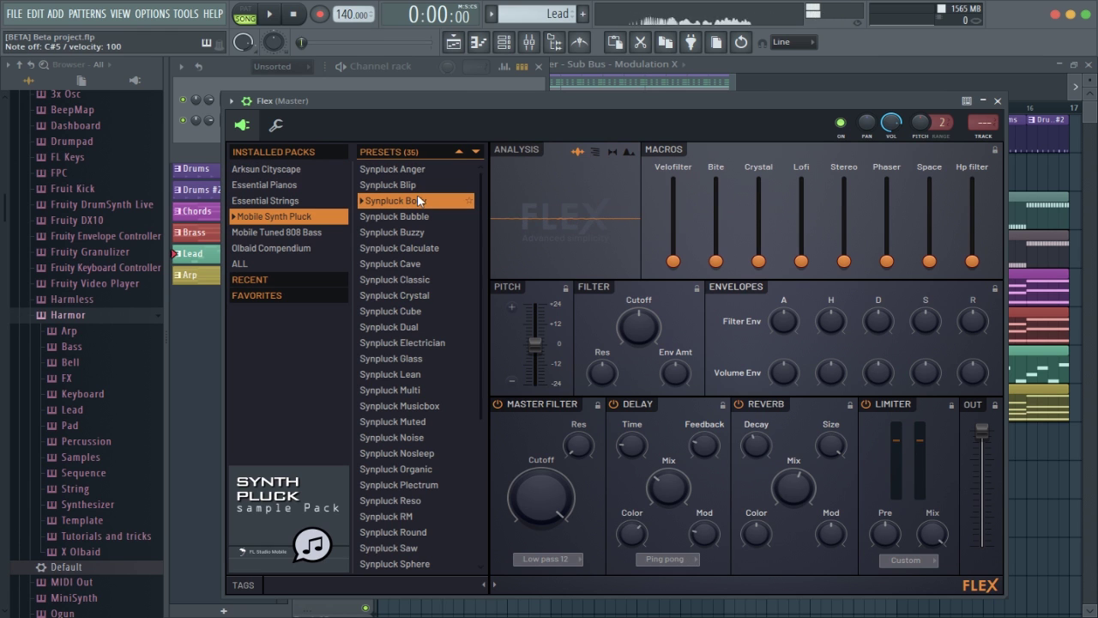
# Switch off Flex's delay and master filter, then play test notes
pyautogui.click(671, 415)
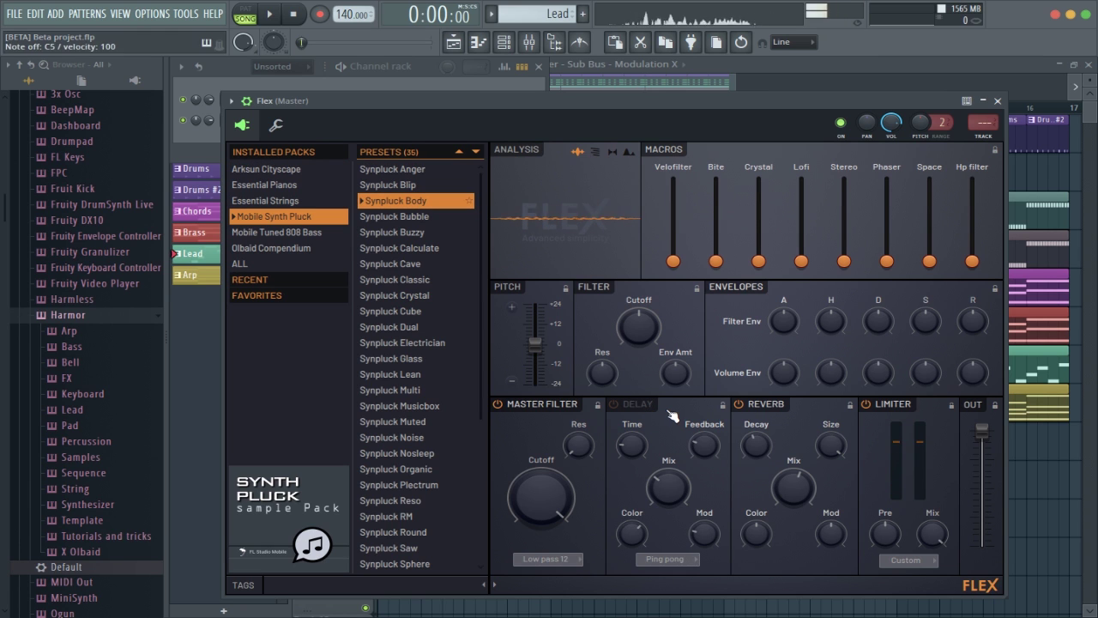
pyautogui.click(587, 413)
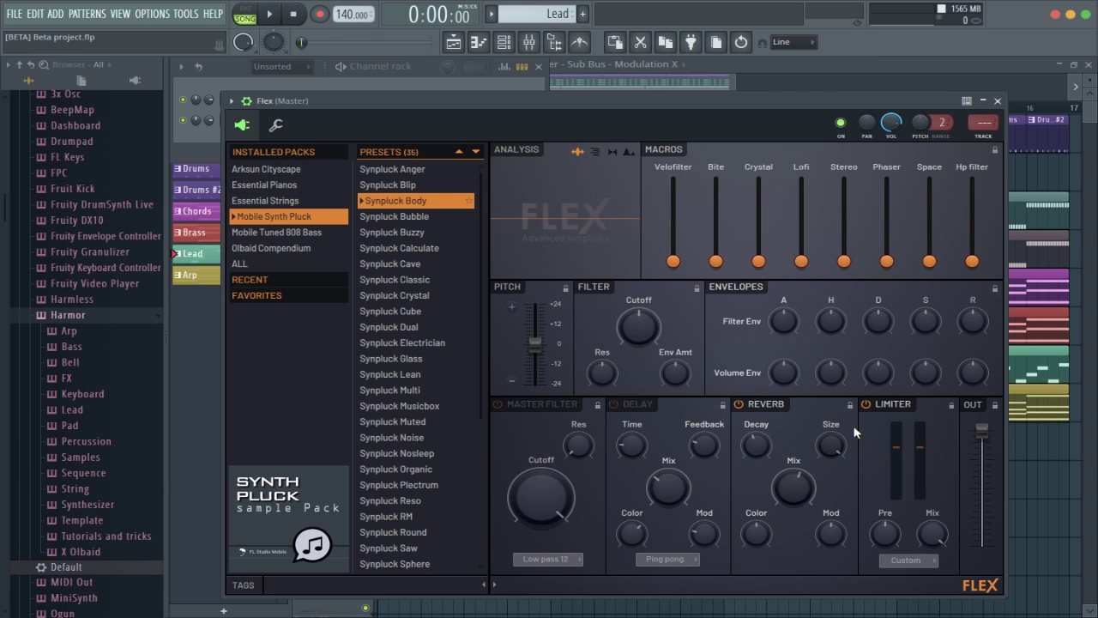
pyautogui.press('z')
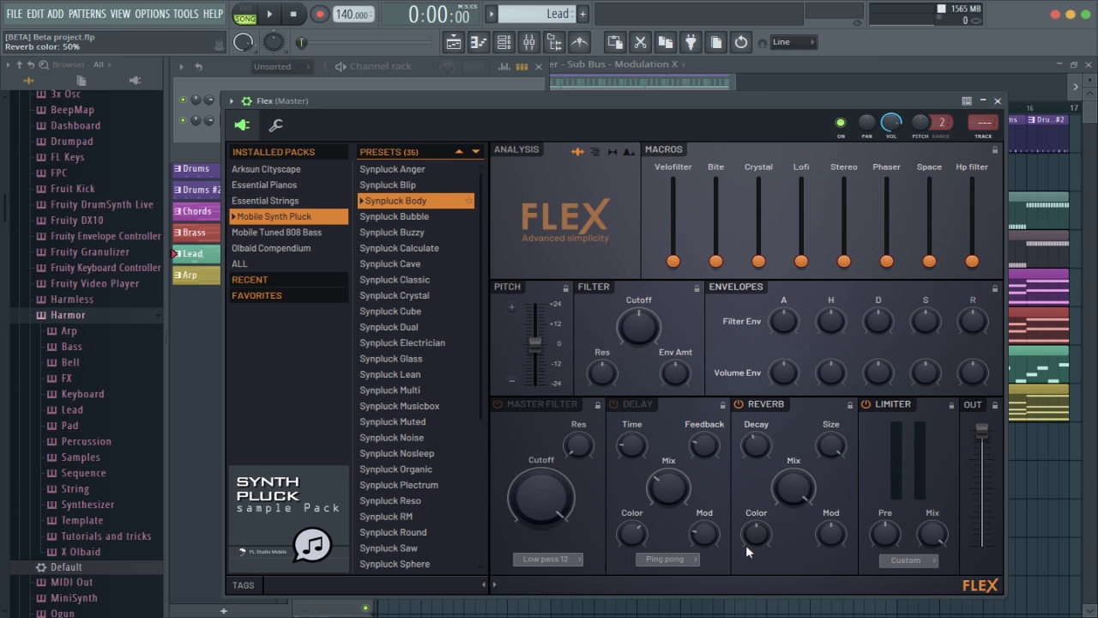
pyautogui.press('z')
# Raise the reverb color and lower reverb mod to 19% while auditioning notes
pyautogui.moveTo(756, 532); pyautogui.dragTo(756, 505)
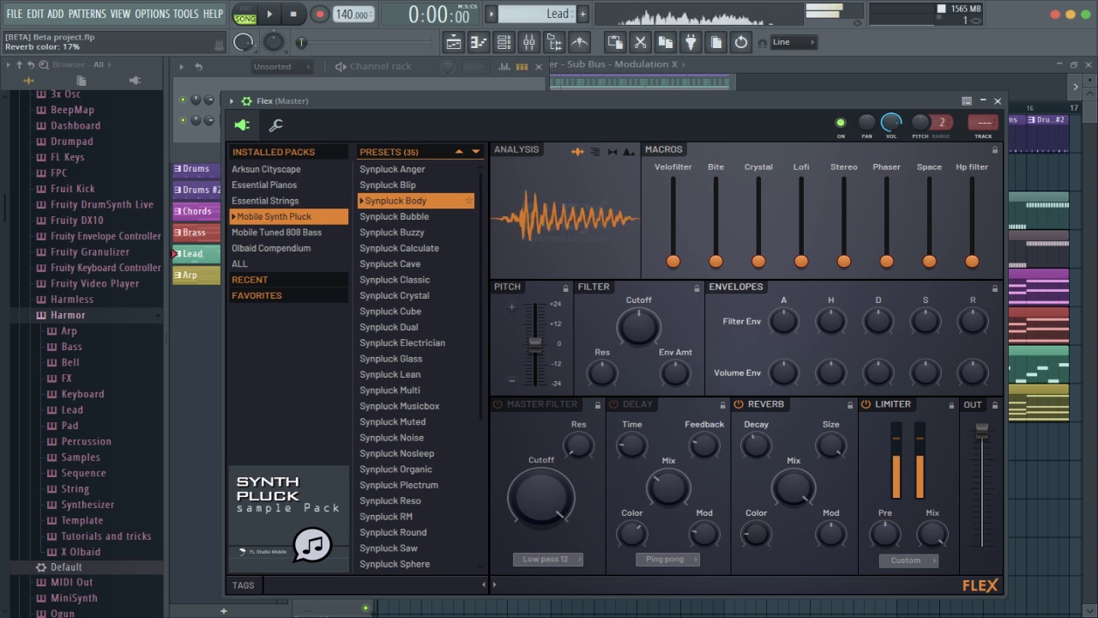
pyautogui.press('z')
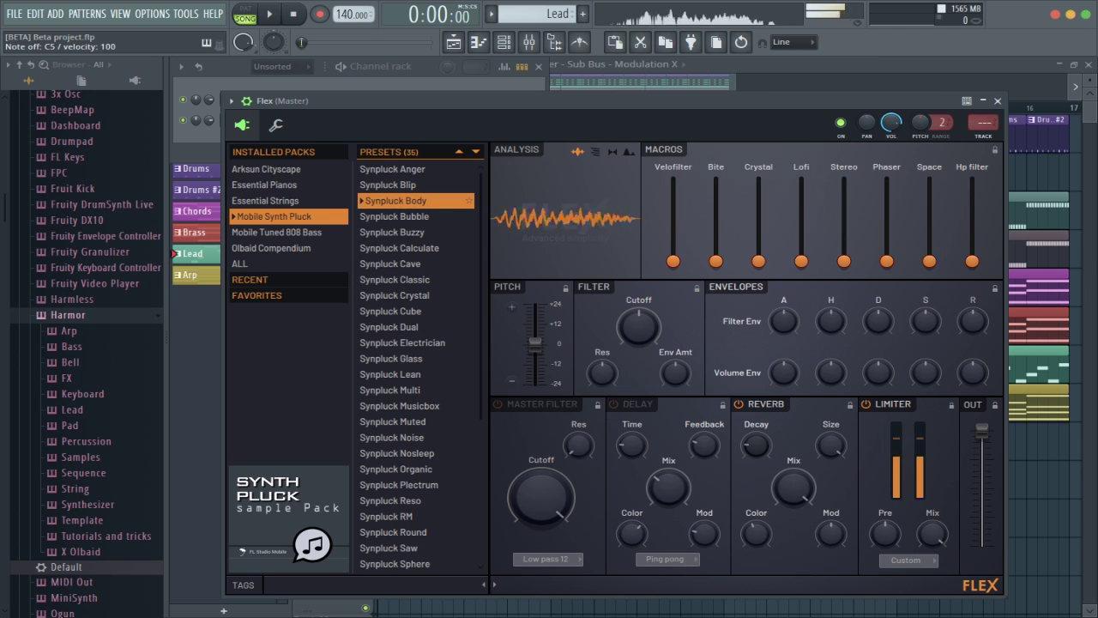
pyautogui.moveTo(831, 533); pyautogui.dragTo(830, 562)
pyautogui.press('z')
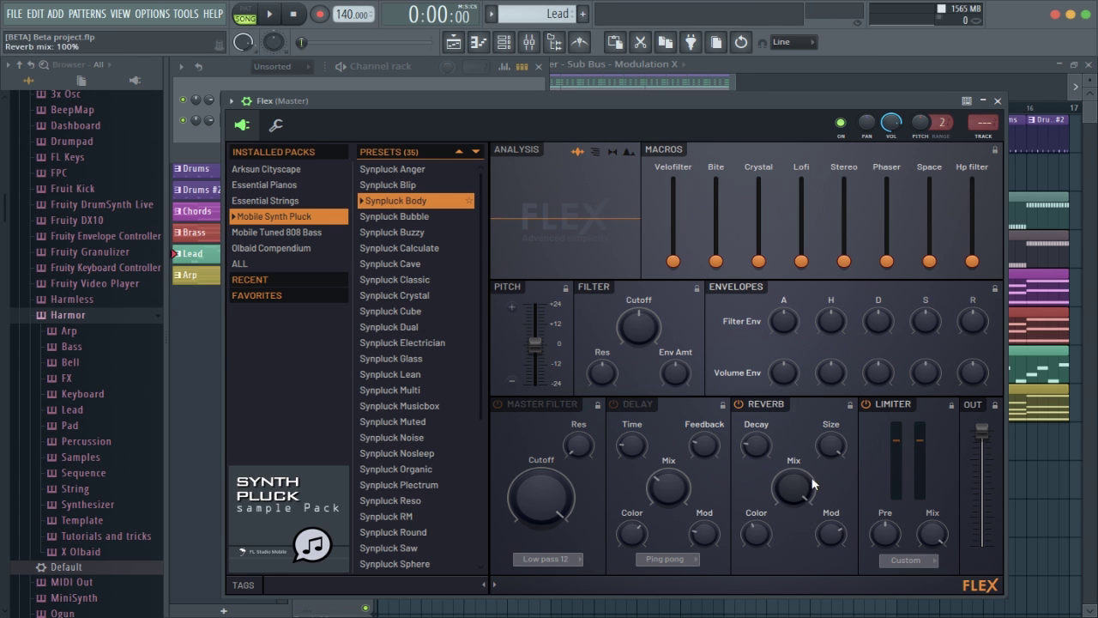
pyautogui.rightClick(830, 536)
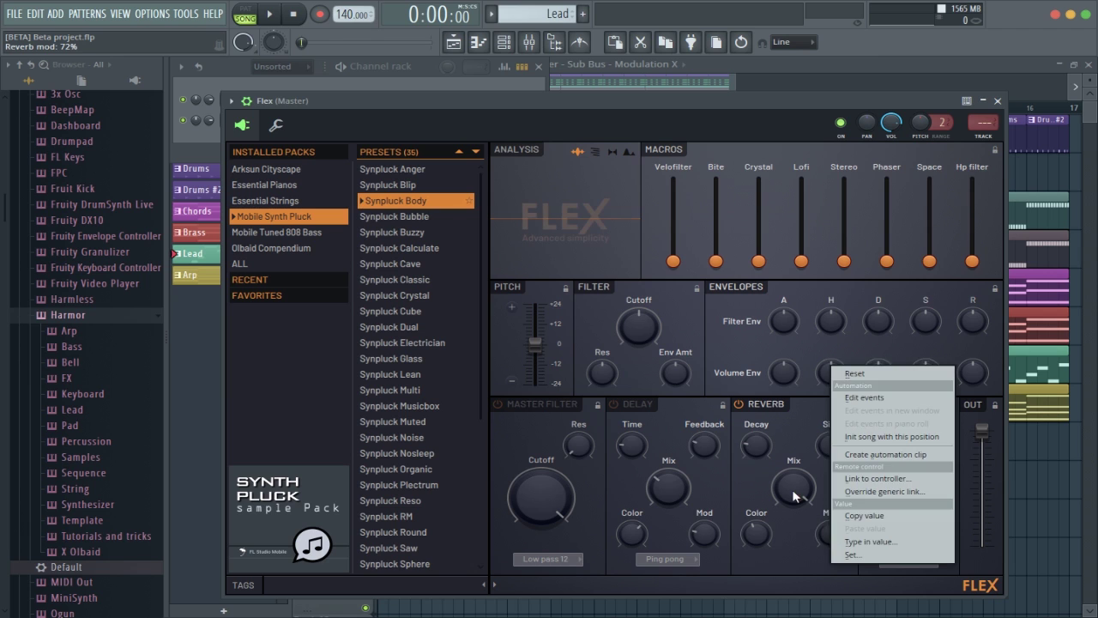
pyautogui.click(776, 457)
pyautogui.rightClick(775, 456)
pyautogui.click(617, 351)
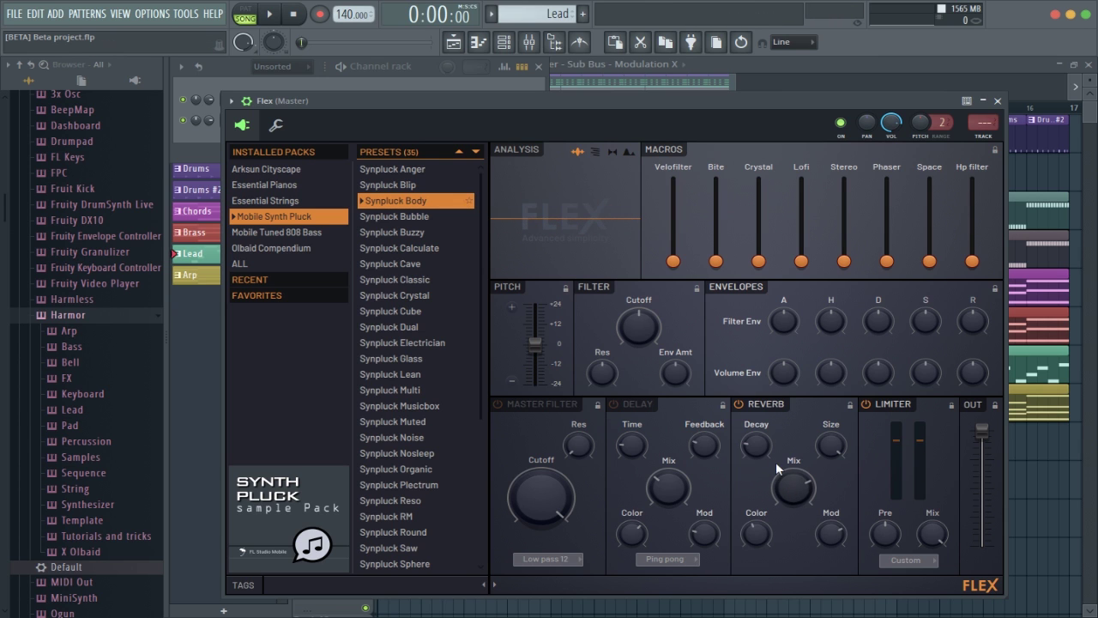
# Set the reverb mix to 65% and reverb color to 87%
pyautogui.moveTo(777, 468); pyautogui.dragTo(777, 446)
pyautogui.moveTo(756, 532); pyautogui.dragTo(756, 518)
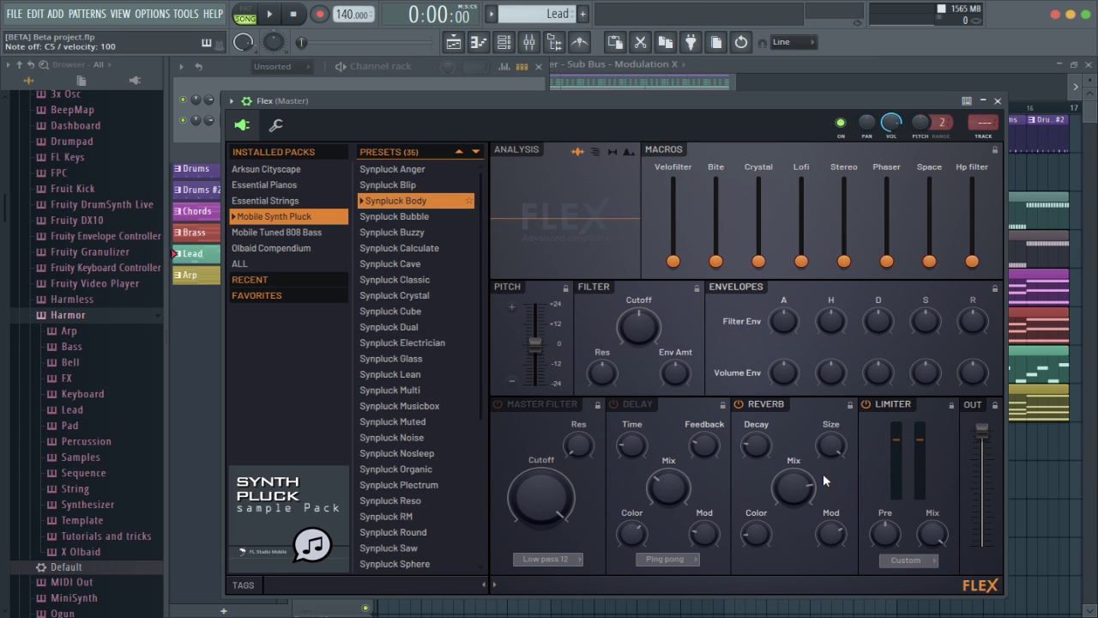
pyautogui.moveTo(794, 486); pyautogui.dragTo(794, 497)
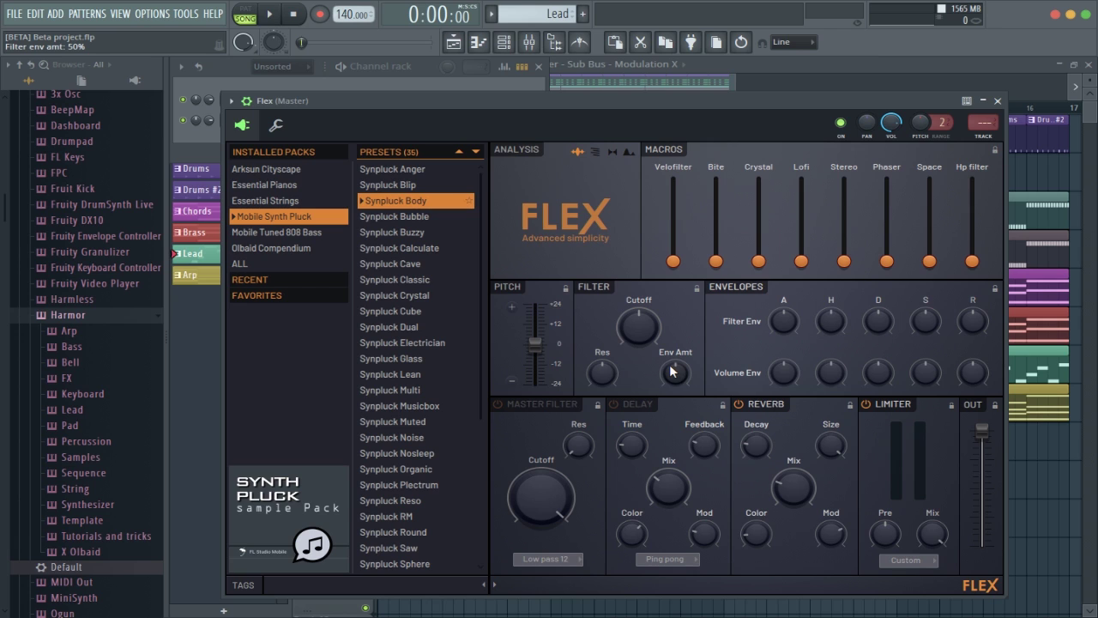
# Switch Flex's delay and master filter back on
pyautogui.click(637, 405)
pyautogui.click(565, 405)
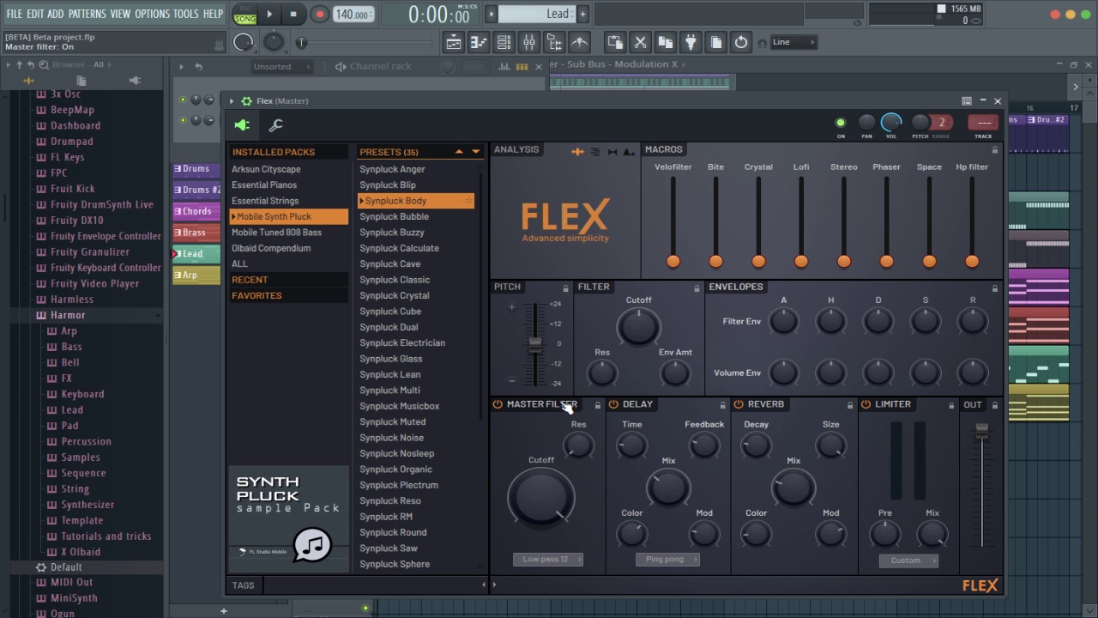
pyautogui.scroll(-2, 398, 290)
pyautogui.scroll(2, 398, 290)
# Cycle the analysis display through spectrogram and vectorscope to the spectrum view
pyautogui.click(595, 153)
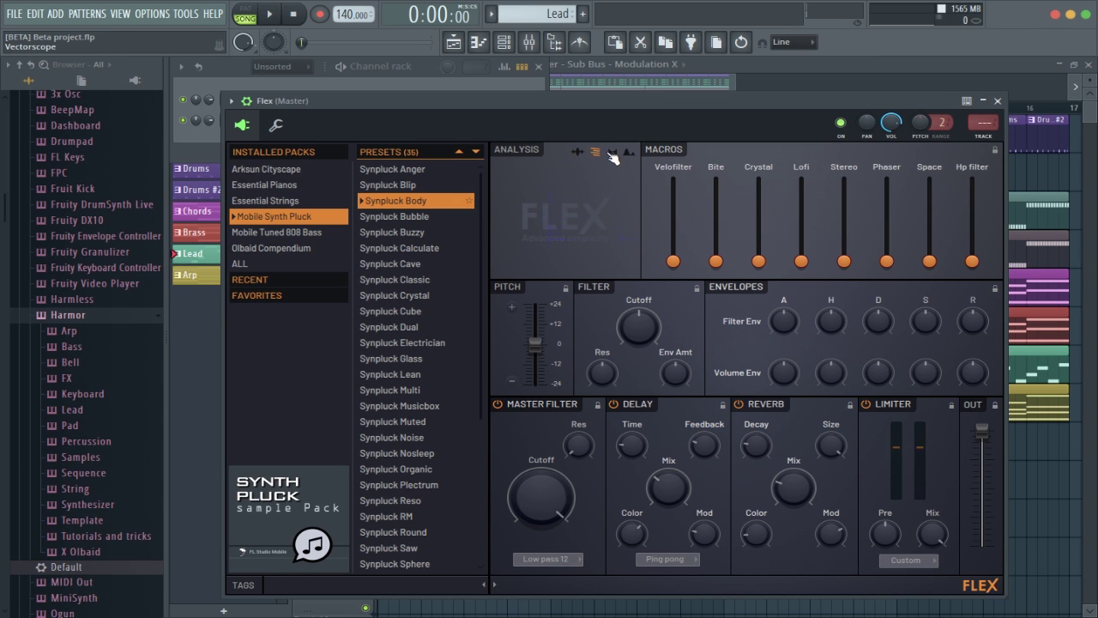
pyautogui.click(611, 153)
pyautogui.click(628, 153)
# Sweep the Lofi, Bite, Crystal and Stereo macros, then leave Space at 75%
pyautogui.moveTo(801, 261)
pyautogui.mouseDown()
pyautogui.moveTo(801, 197)
pyautogui.moveTo(800, 260)
pyautogui.mouseUp()
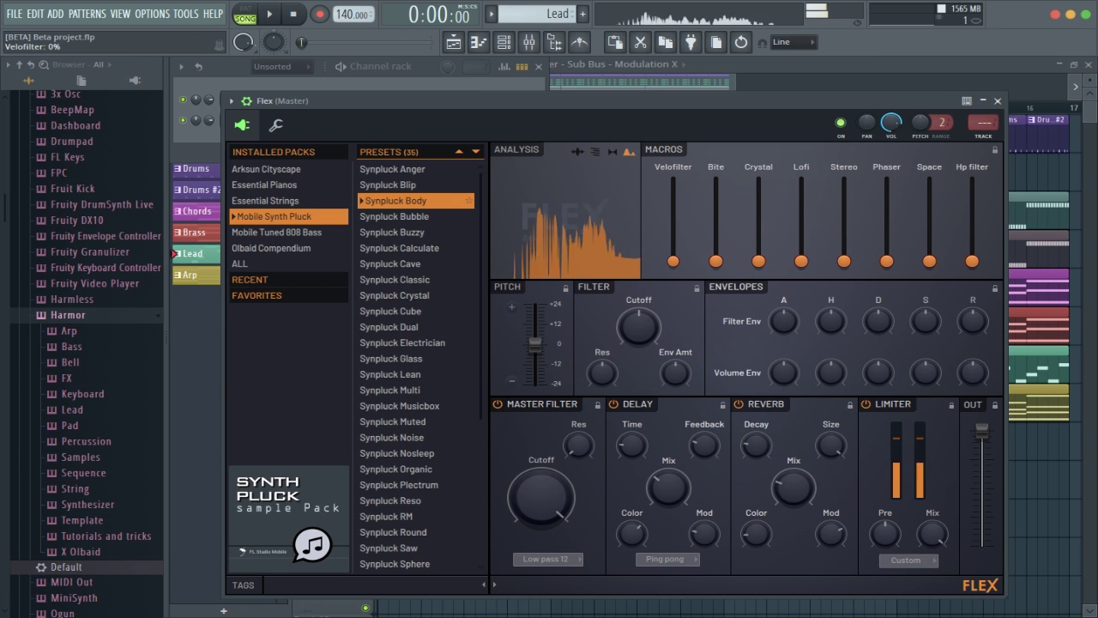
pyautogui.moveTo(716, 261); pyautogui.dragTo(716, 180)
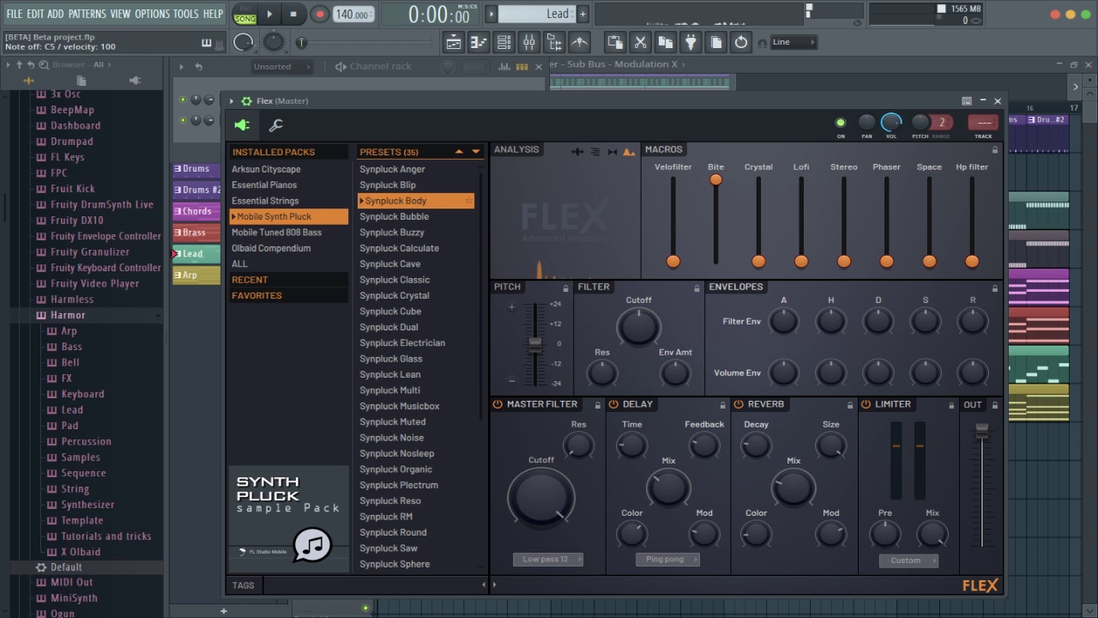
pyautogui.moveTo(715, 180); pyautogui.dragTo(763, 267)
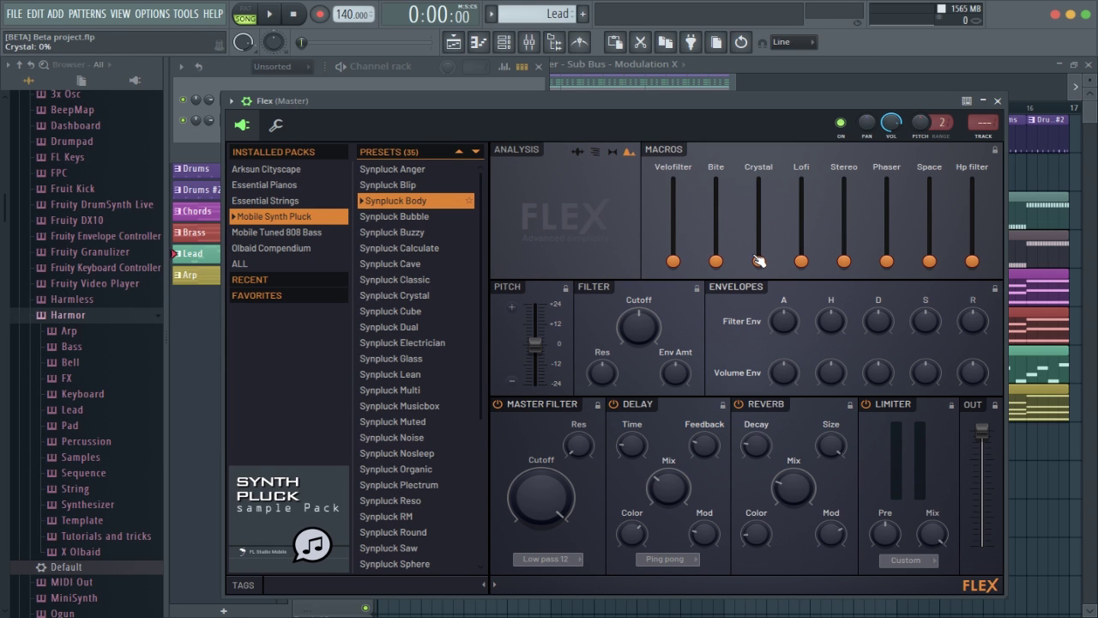
pyautogui.moveTo(759, 261)
pyautogui.mouseDown()
pyautogui.moveTo(758, 236)
pyautogui.moveTo(758, 261)
pyautogui.mouseUp()
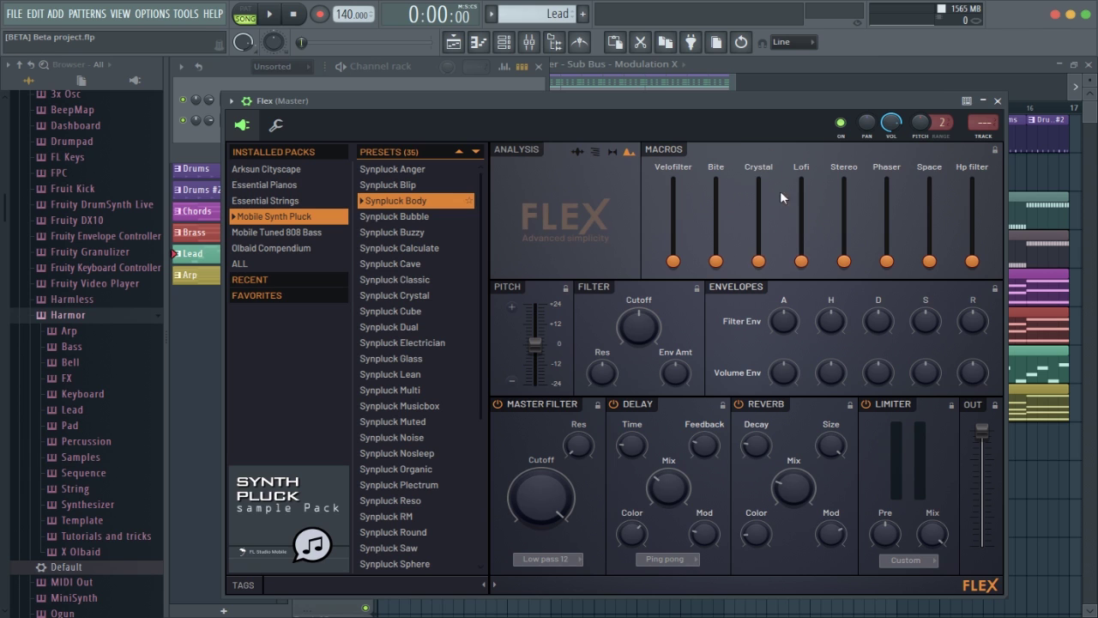
pyautogui.moveTo(844, 261)
pyautogui.mouseDown()
pyautogui.moveTo(844, 179)
pyautogui.moveTo(844, 261)
pyautogui.mouseUp()
pyautogui.moveTo(929, 261); pyautogui.dragTo(929, 196)
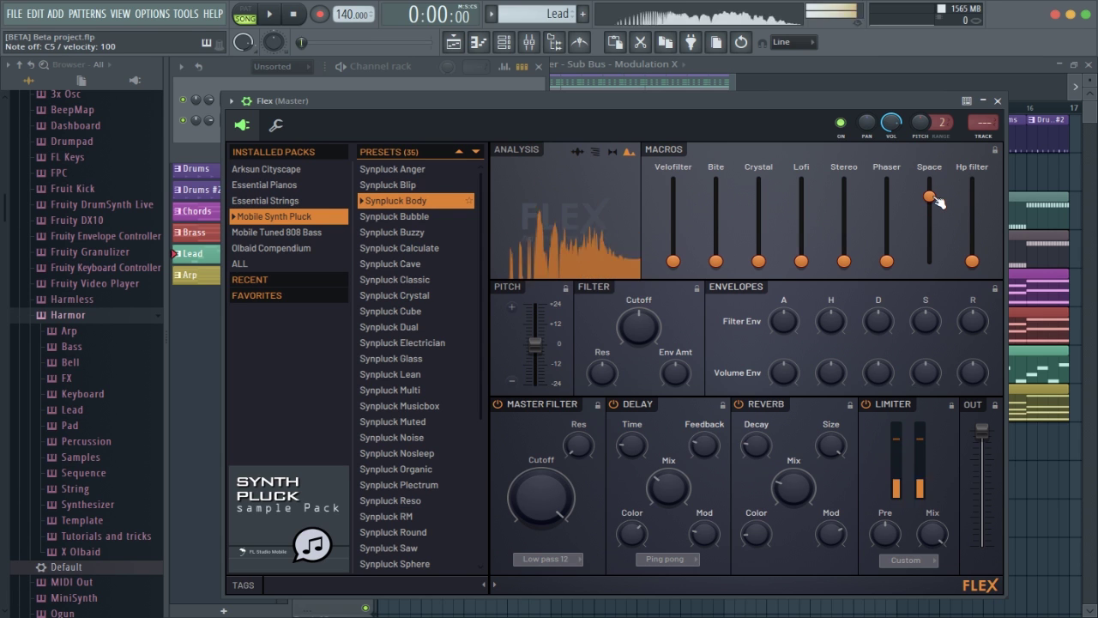
# Toggle Flex's reverb off and back on, then sweep the Space macro to full and down to 0%
pyautogui.click(772, 406)
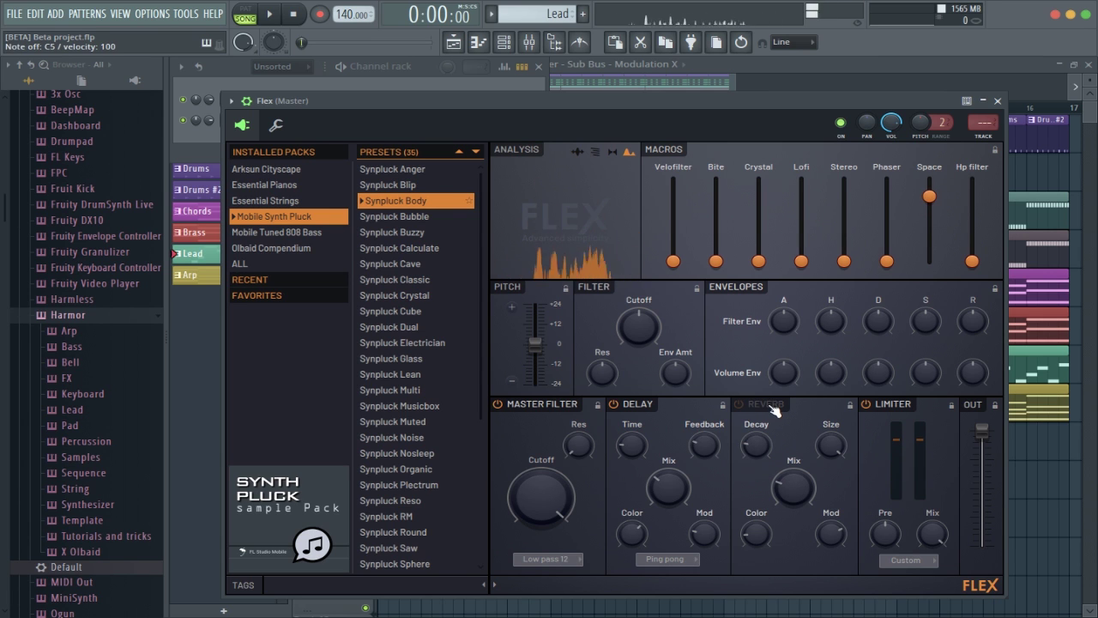
pyautogui.click(772, 406)
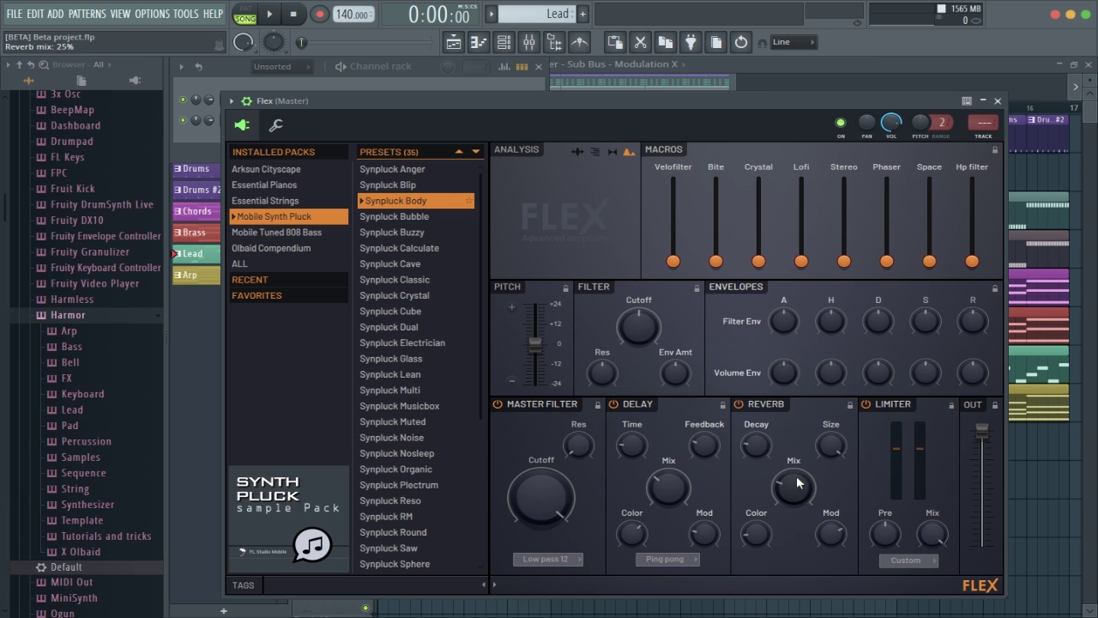
pyautogui.moveTo(794, 486); pyautogui.dragTo(793, 487)
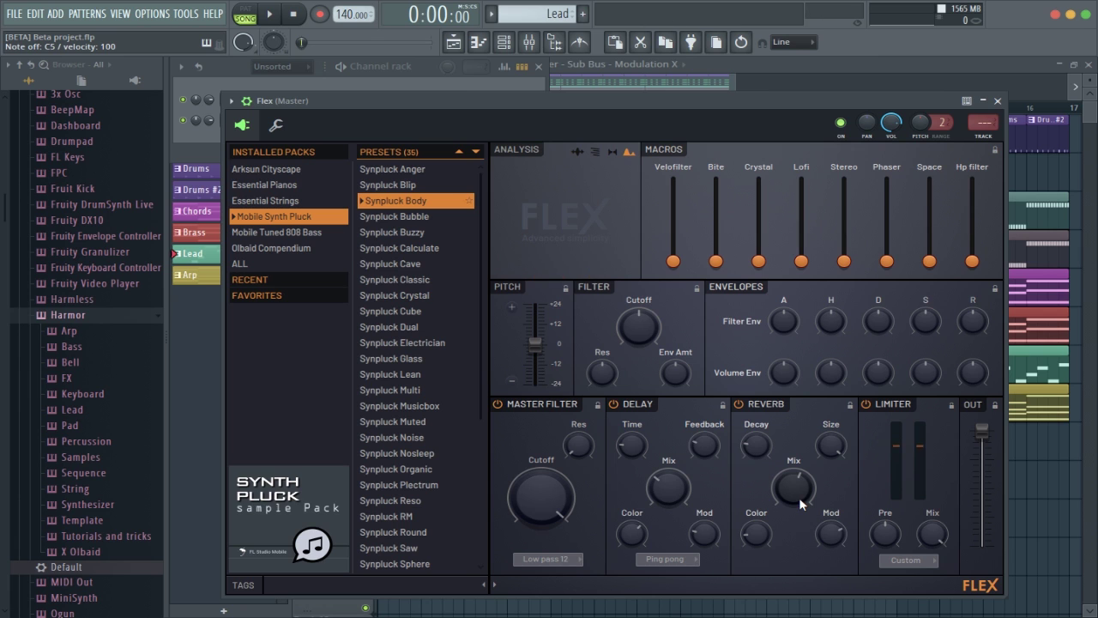
pyautogui.moveTo(929, 261); pyautogui.dragTo(929, 186)
pyautogui.click(768, 411)
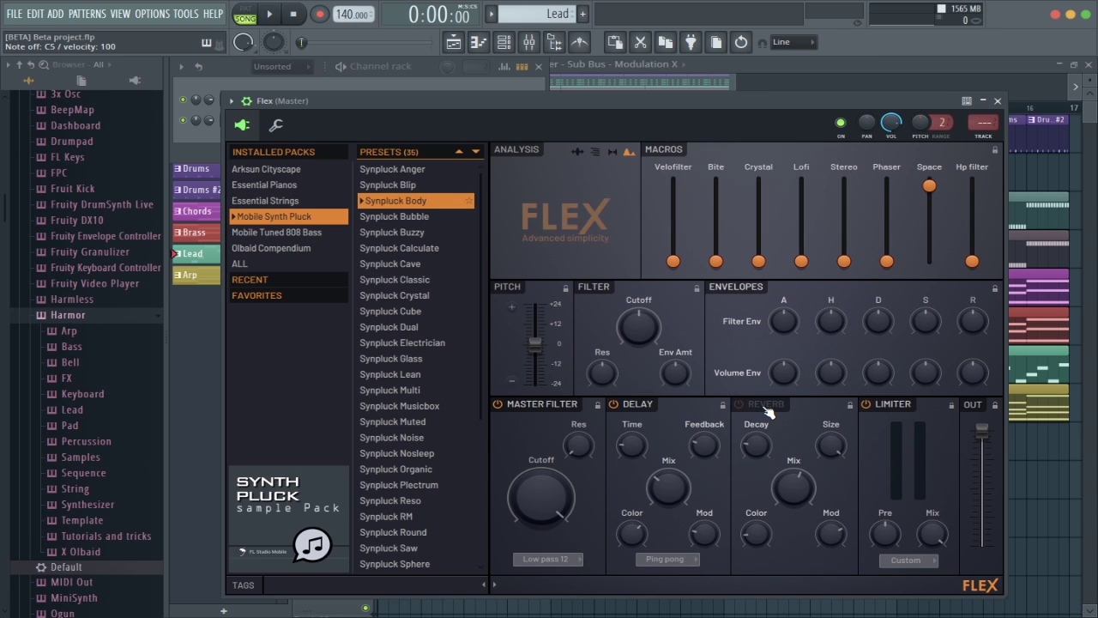
pyautogui.click(768, 409)
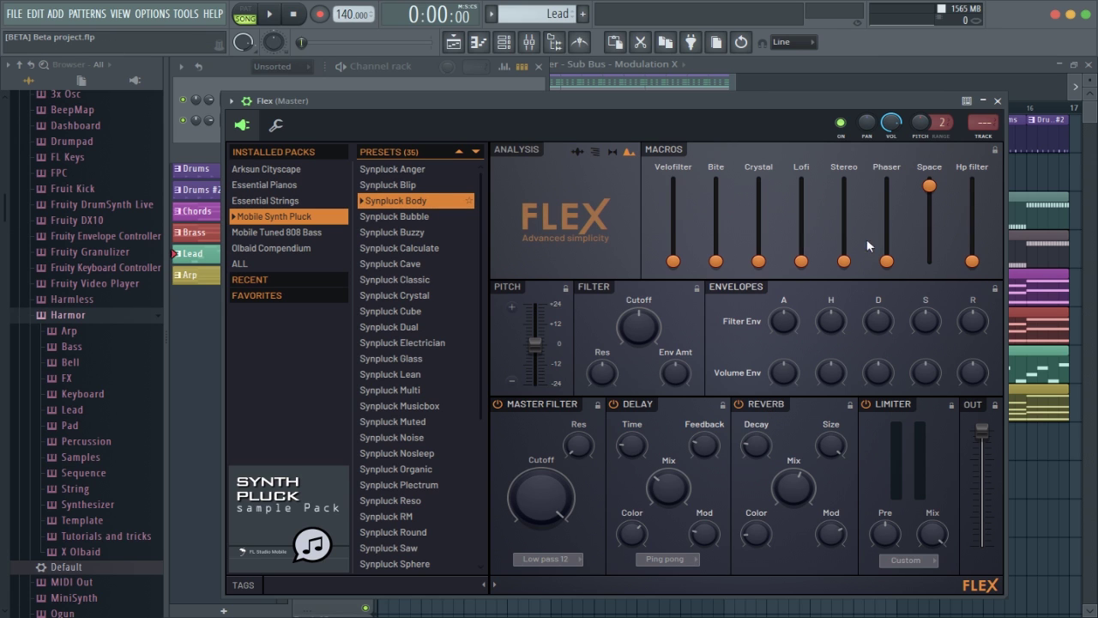
pyautogui.moveTo(929, 187); pyautogui.dragTo(929, 260)
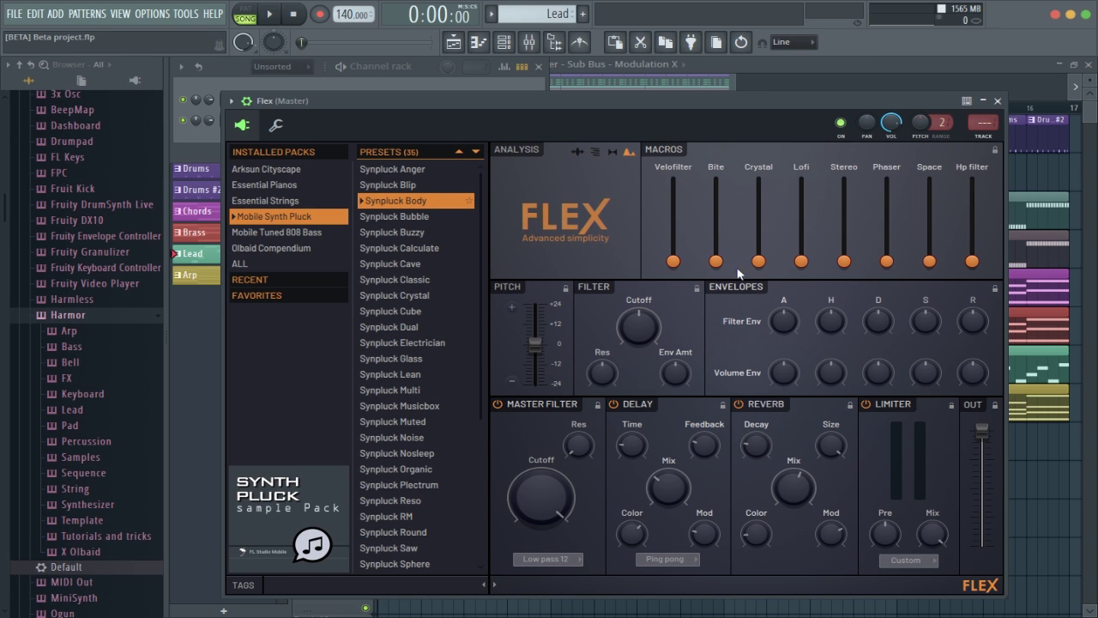
# Set Flex's master filter to Comb + with a slightly lower cutoff and show the spectrum analysis
pyautogui.click(560, 559)
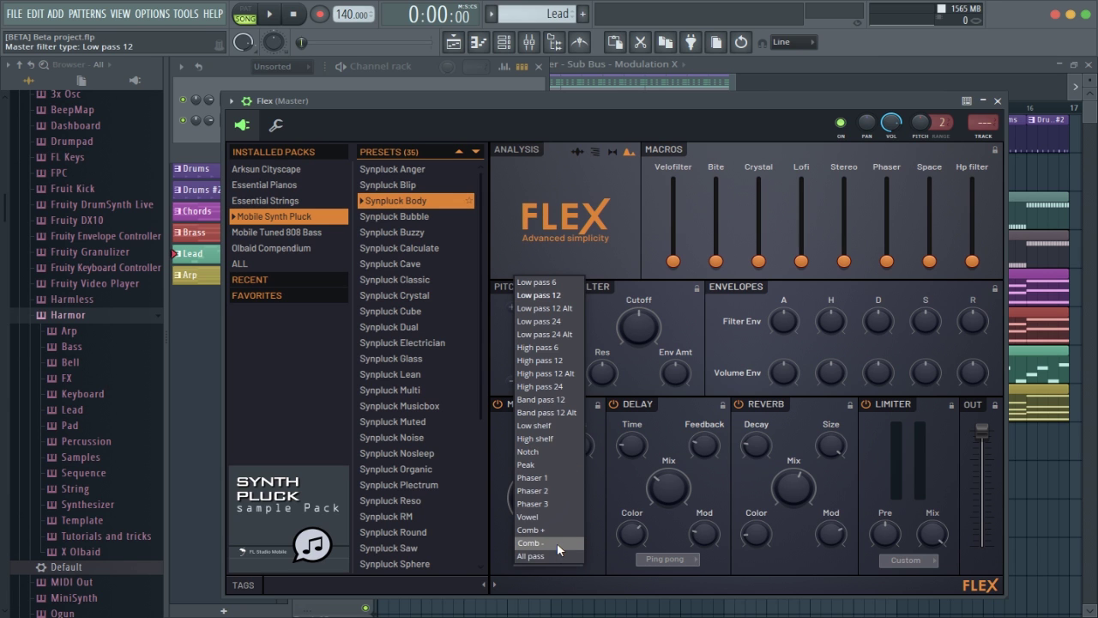
pyautogui.click(556, 531)
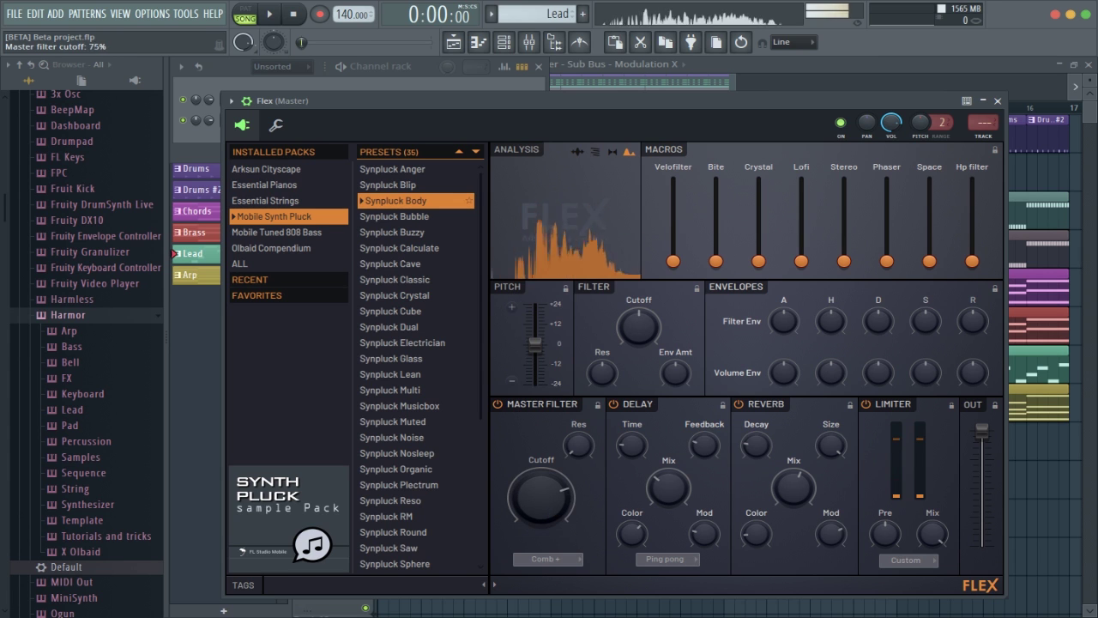
pyautogui.moveTo(542, 481); pyautogui.dragTo(531, 515)
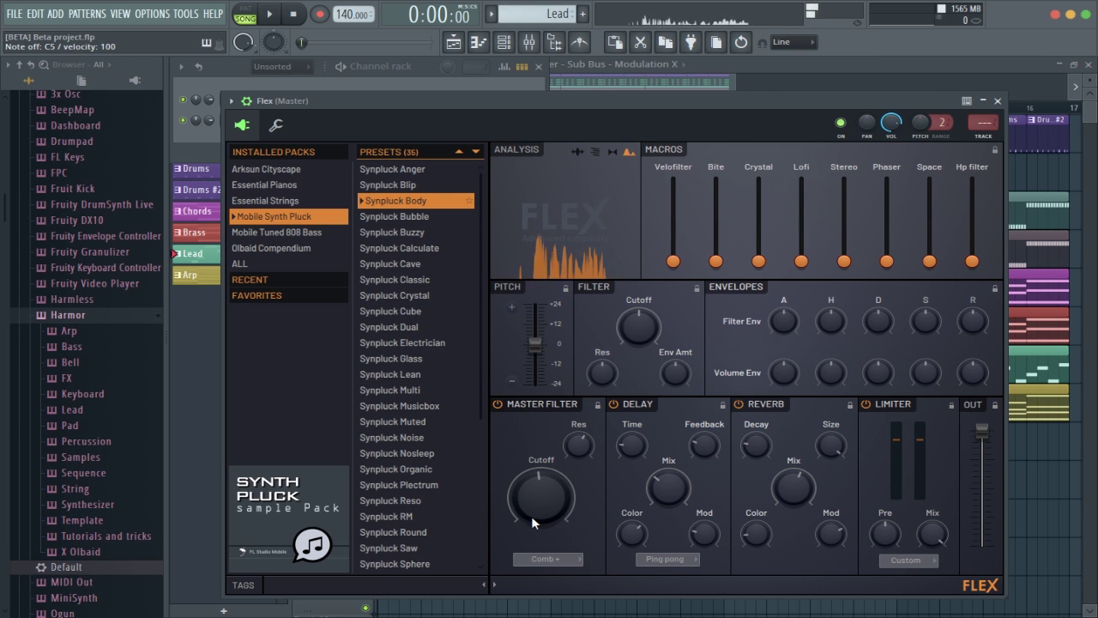
pyautogui.click(596, 151)
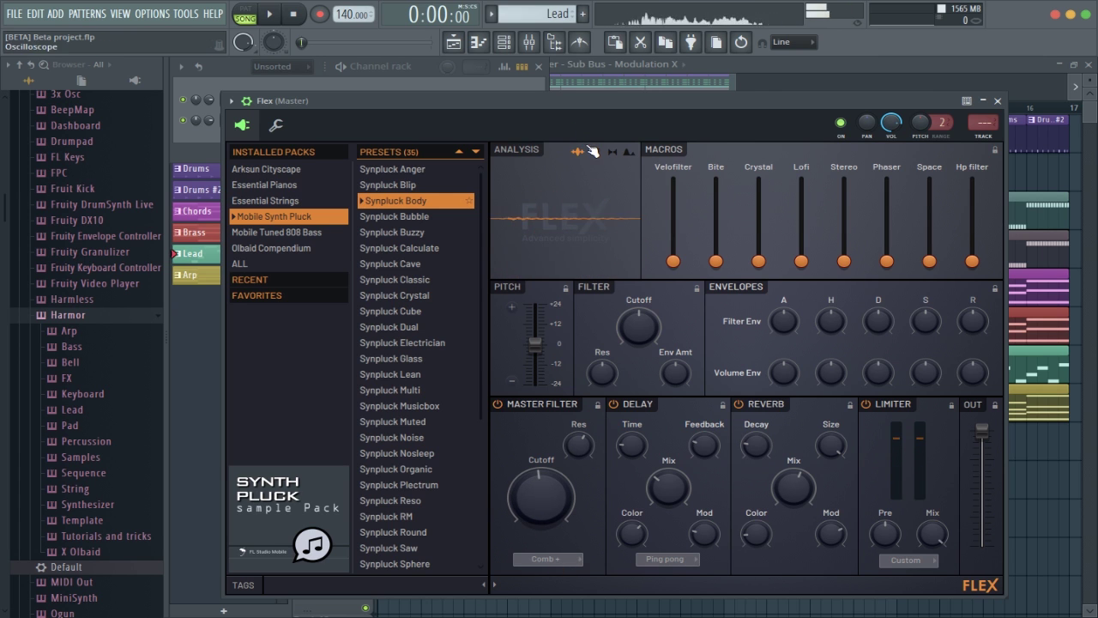
# Filter all presets by the Lead tag and load Electric Amped
pyautogui.click(266, 200)
pyautogui.click(271, 248)
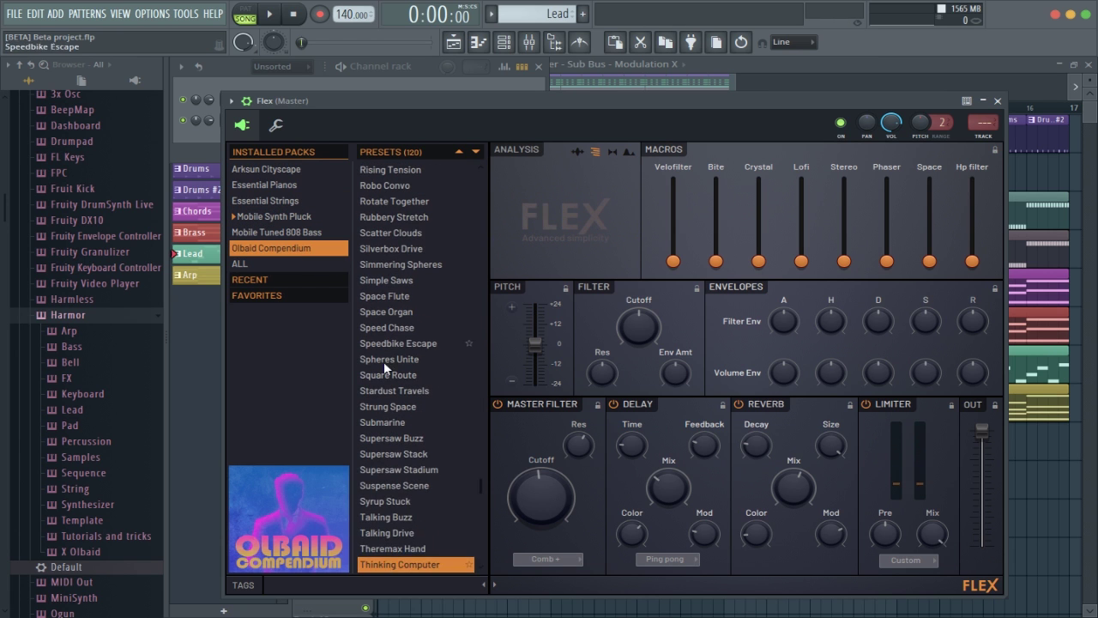
pyautogui.click(249, 584)
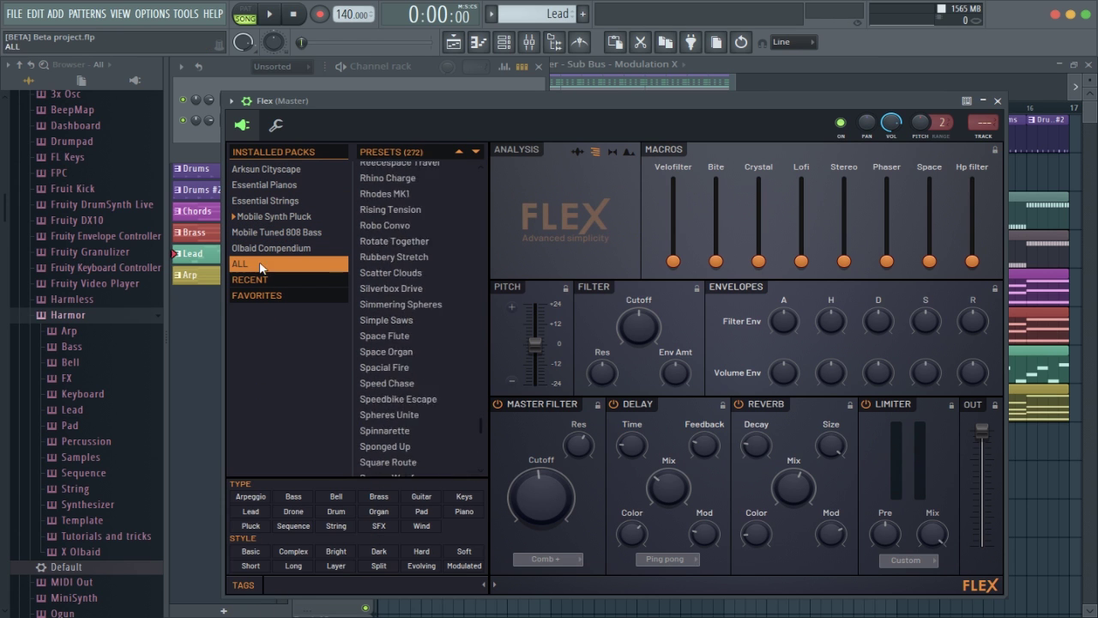
pyautogui.click(263, 512)
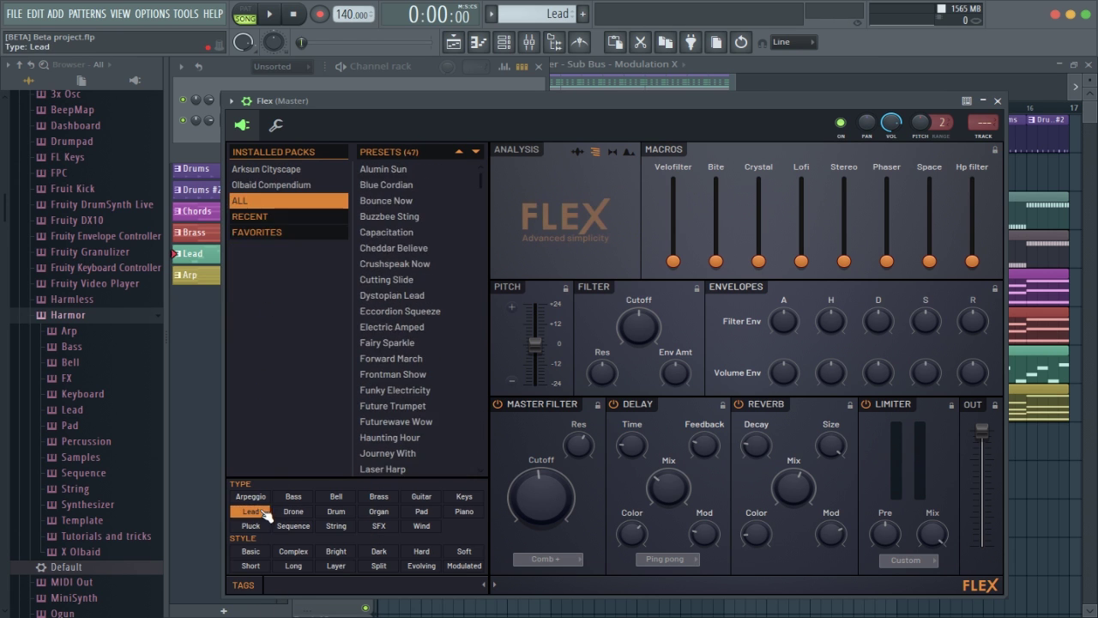
pyautogui.click(417, 326)
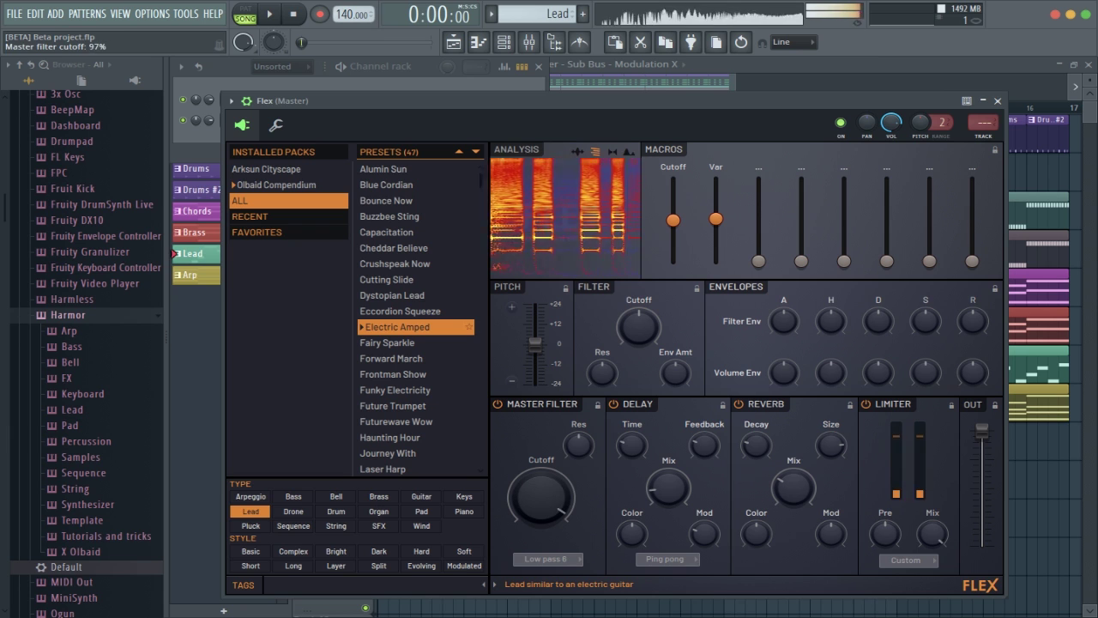
# Try the Comb + and Comb - master filter types, lower resonance to 52%, and play a test note
pyautogui.click(549, 556)
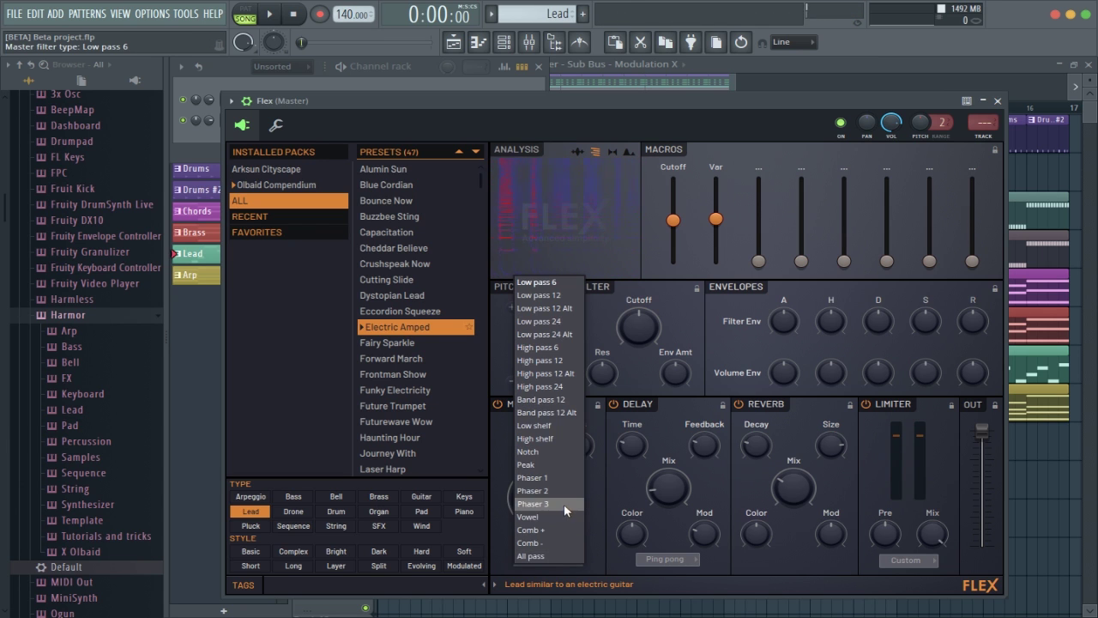
pyautogui.click(551, 519)
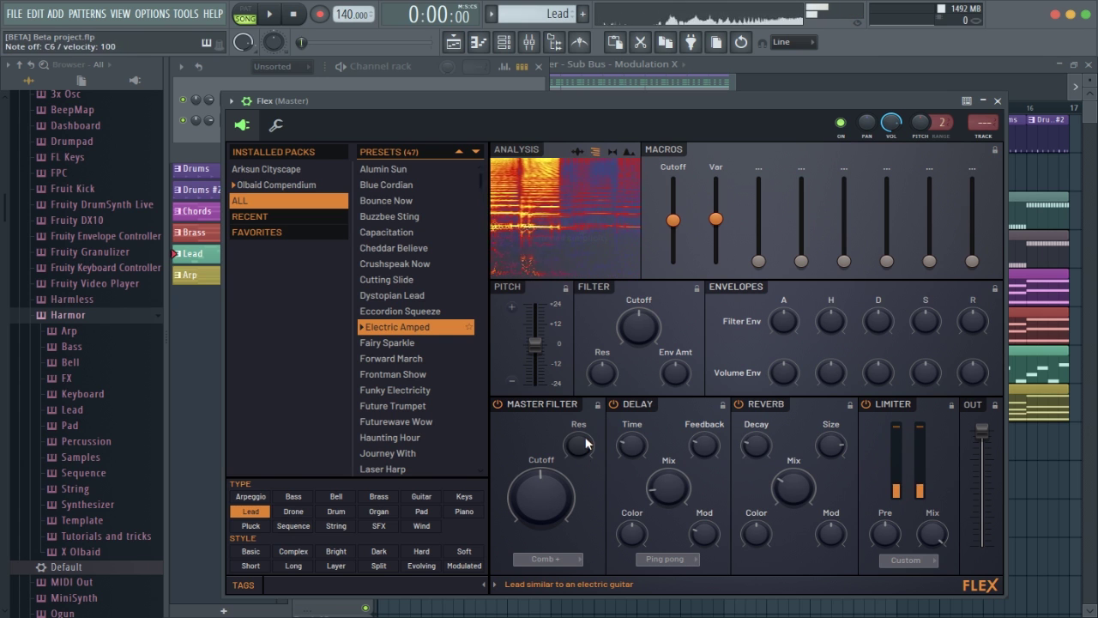
pyautogui.click(559, 560)
pyautogui.click(553, 533)
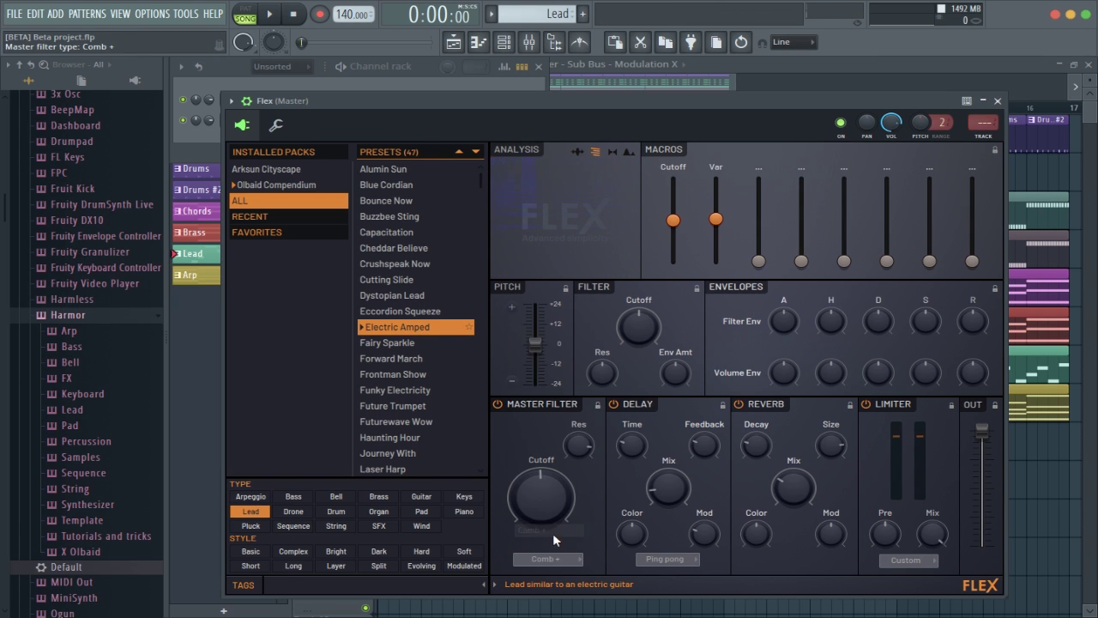
pyautogui.click(548, 555)
pyautogui.click(541, 543)
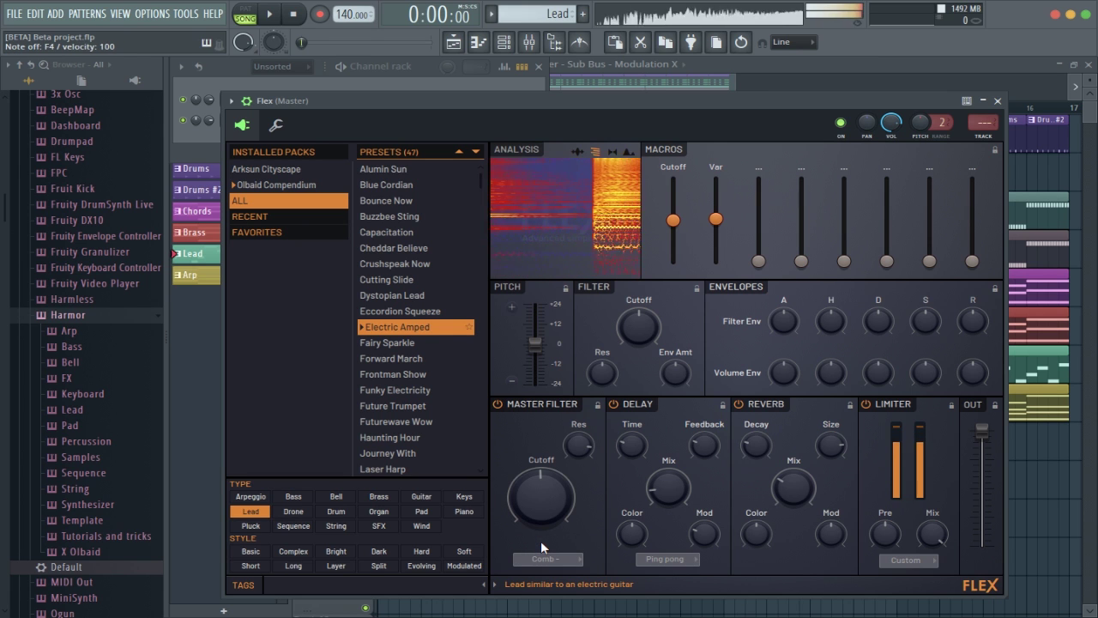
pyautogui.moveTo(577, 444); pyautogui.dragTo(581, 444)
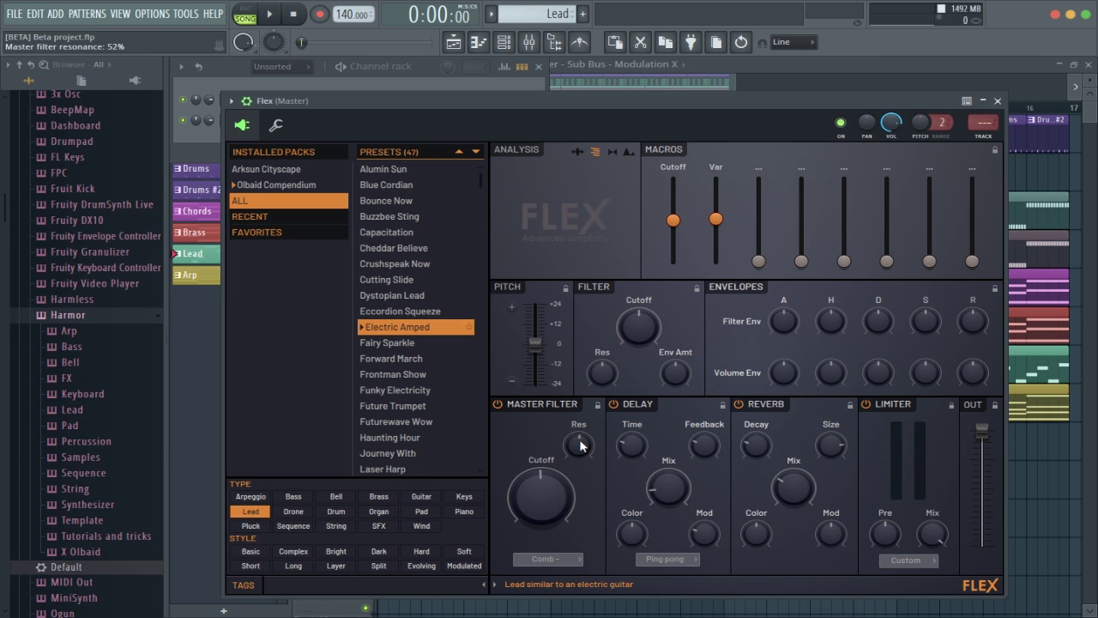
pyautogui.press('2')
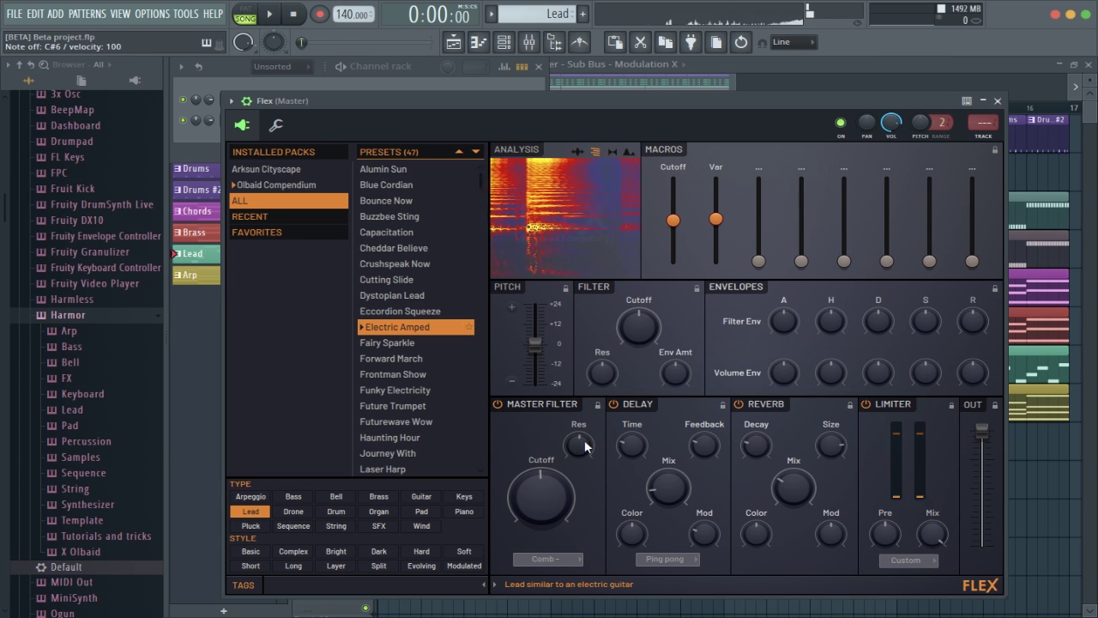
# Switch the master filter to Vowel and turn its cutoff down to about half
pyautogui.click(549, 562)
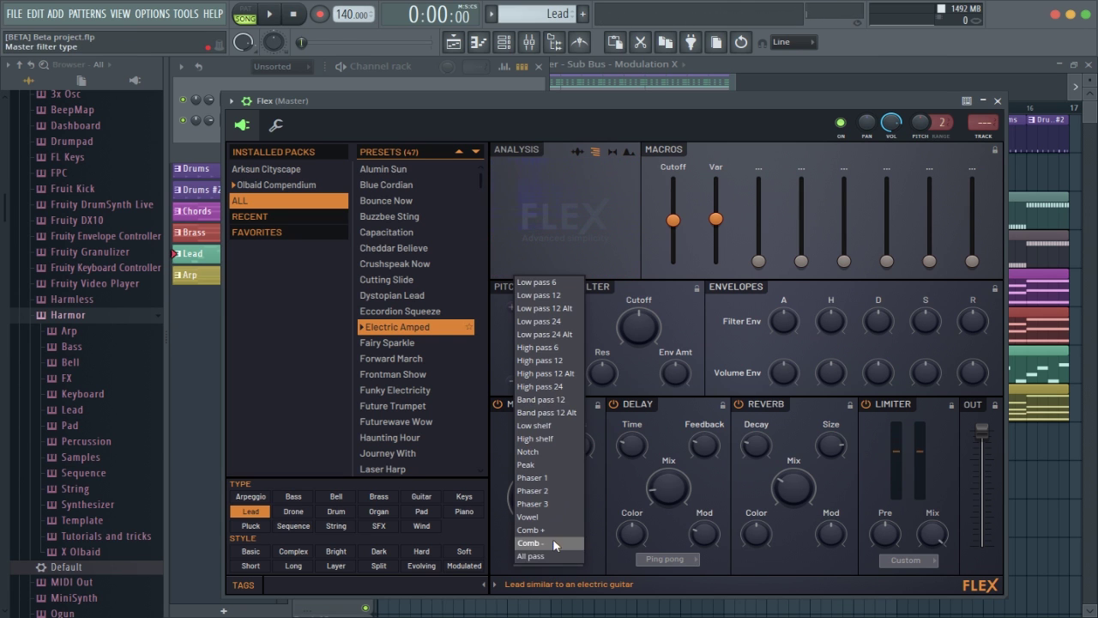
pyautogui.click(546, 518)
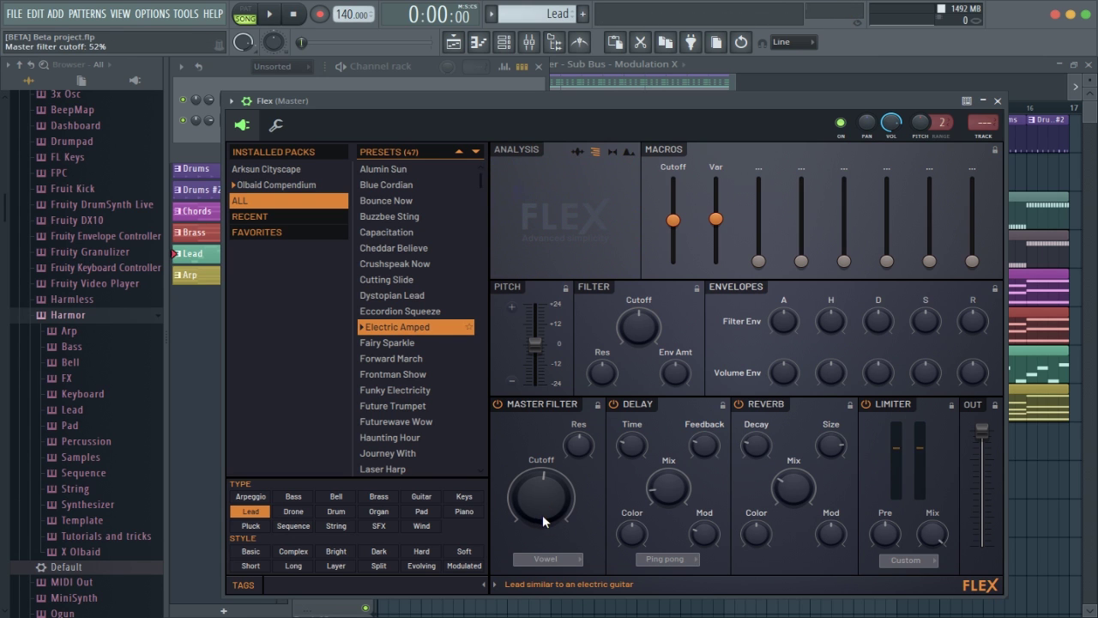
pyautogui.moveTo(542, 515); pyautogui.dragTo(548, 505)
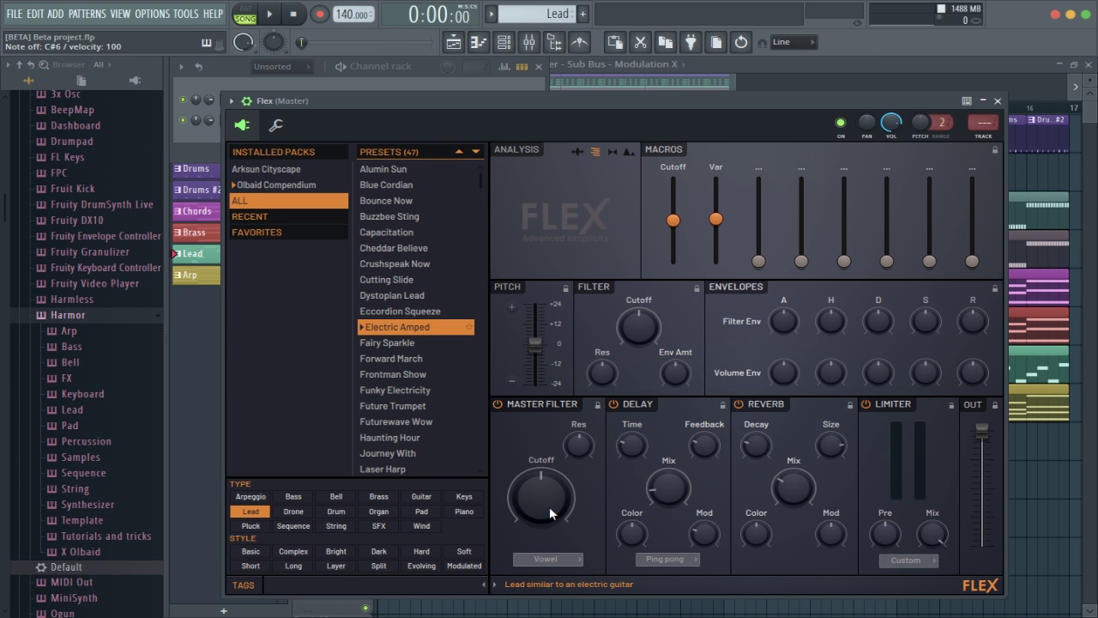
# Clear the Lead tag filter to list all 272 presets and switch Analysis to visualiser mode
pyautogui.click(262, 584)
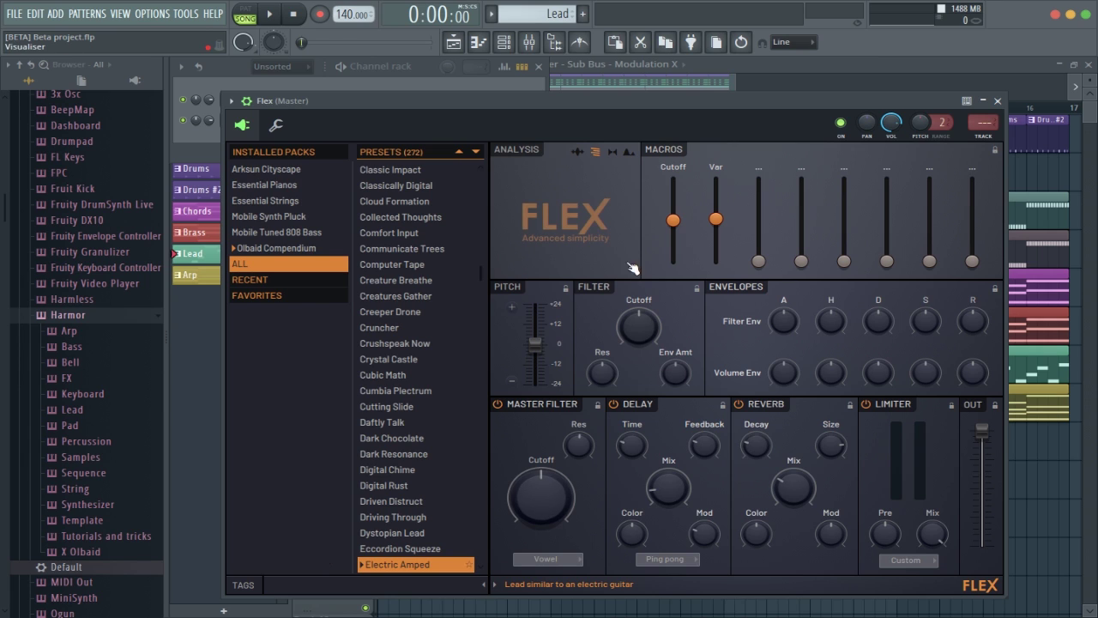
pyautogui.click(579, 153)
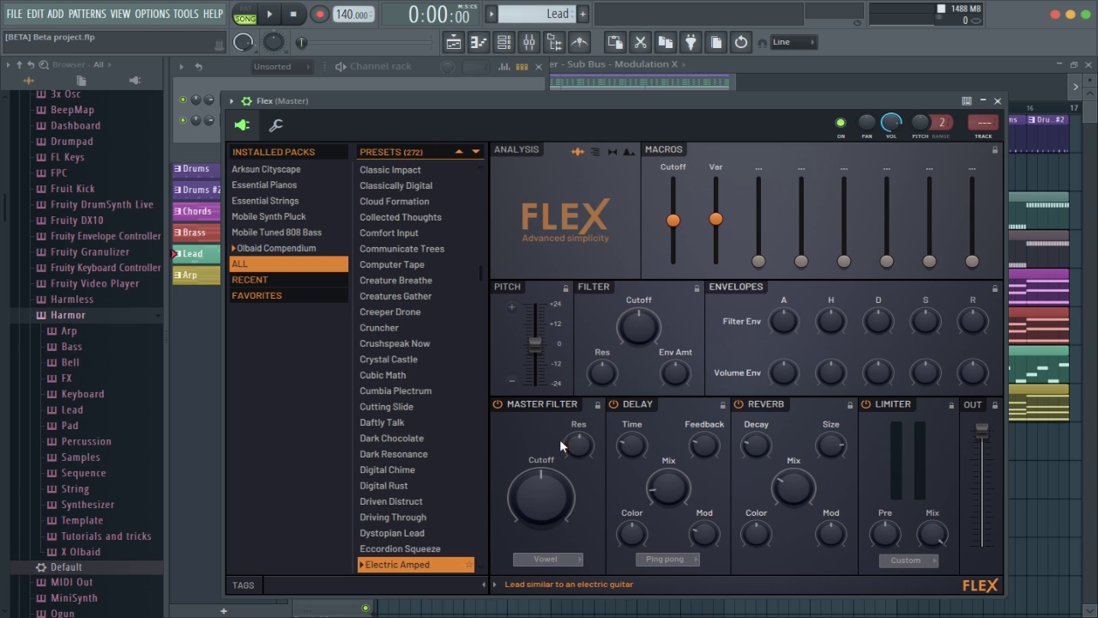
pyautogui.scroll(10, 418, 305)
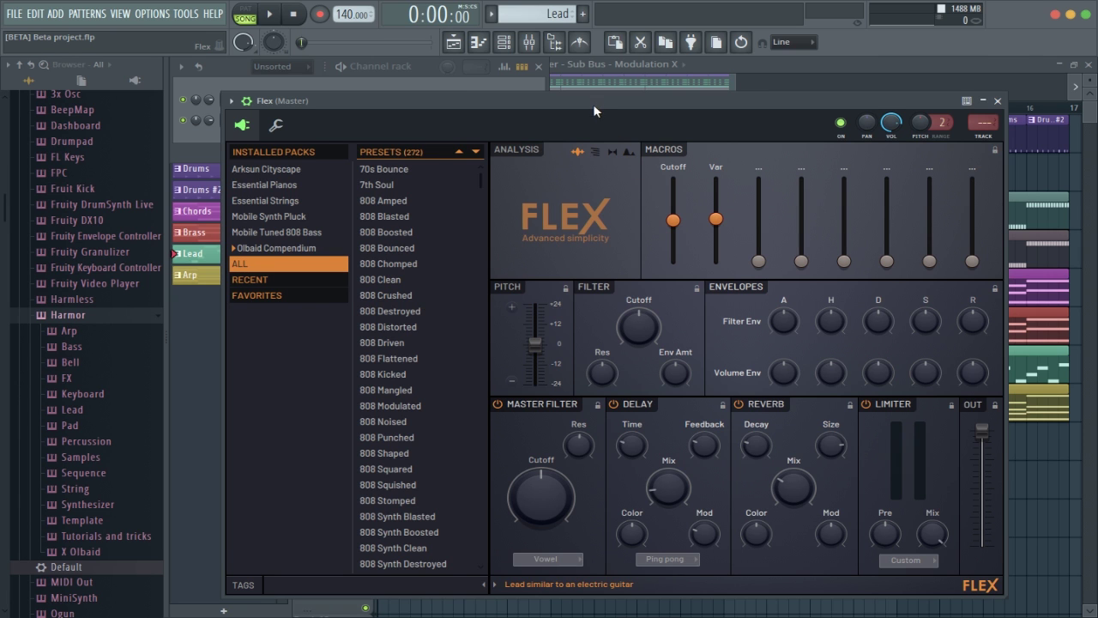
# Nudge the Flex window up, then back down and to the right, scrolling through the preset list
pyautogui.moveTo(593, 103); pyautogui.dragTo(594, 58)
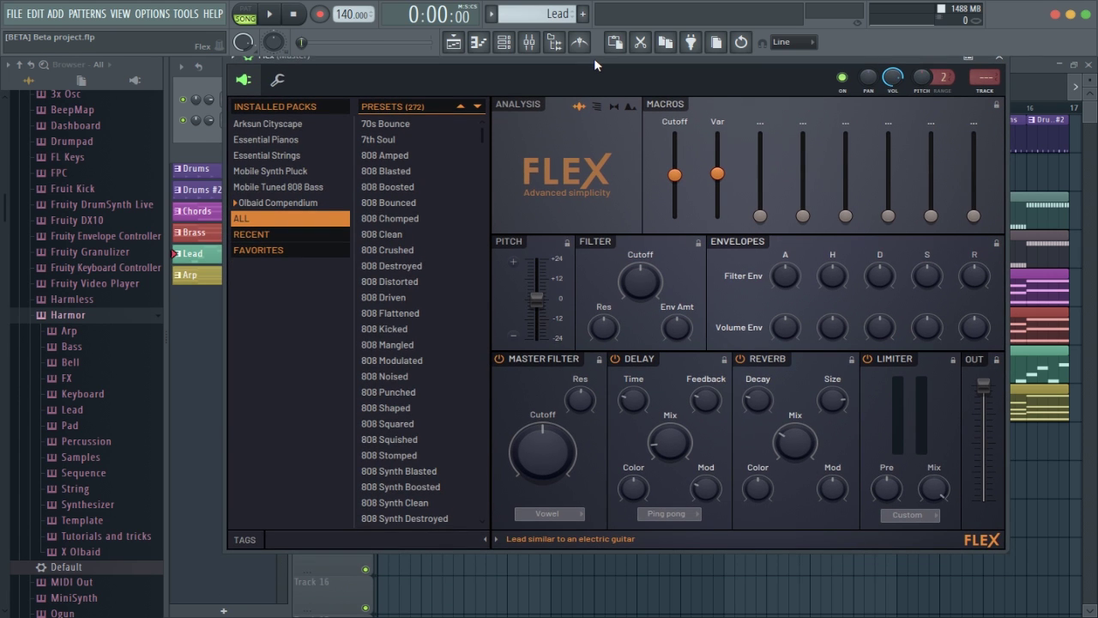
pyautogui.moveTo(593, 57); pyautogui.dragTo(621, 85)
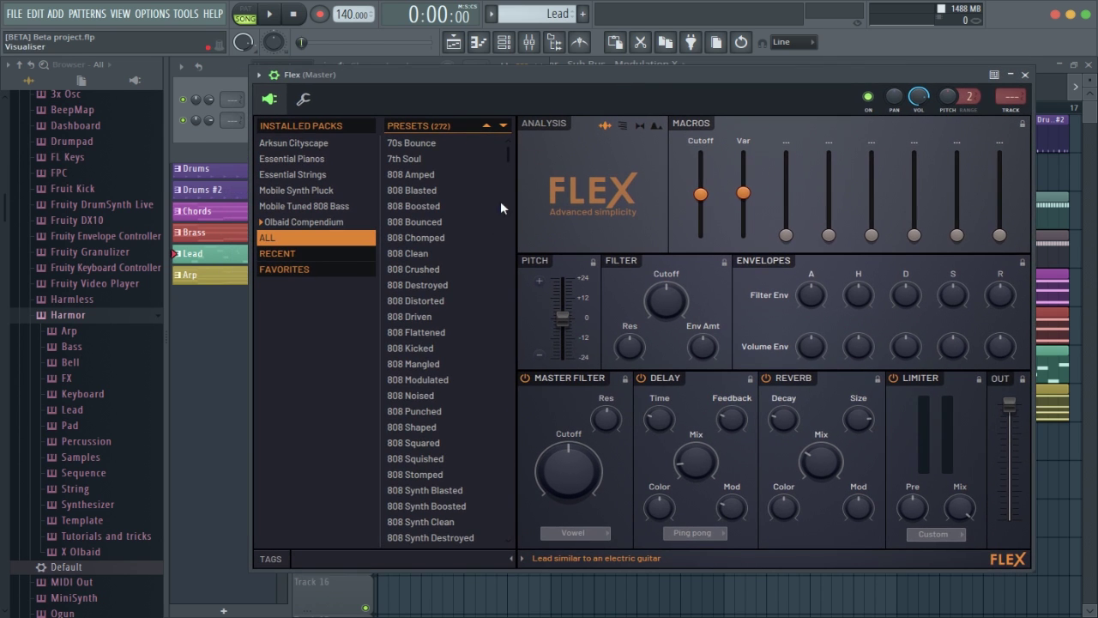
pyautogui.scroll(-20, 455, 430)
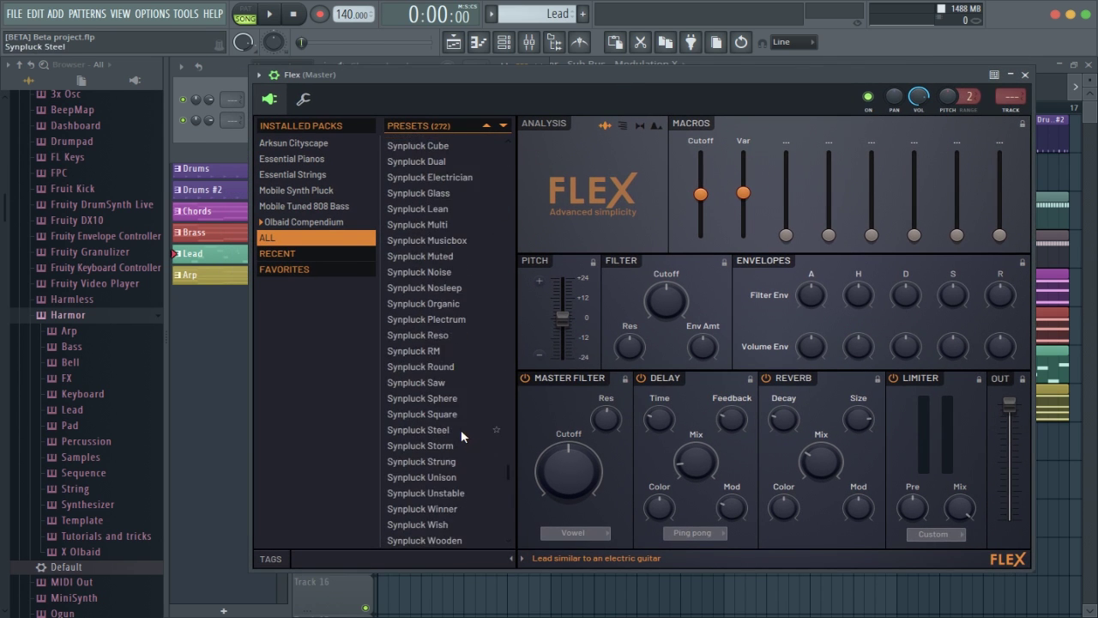
pyautogui.scroll(4, 460, 429)
pyautogui.scroll(20, 464, 433)
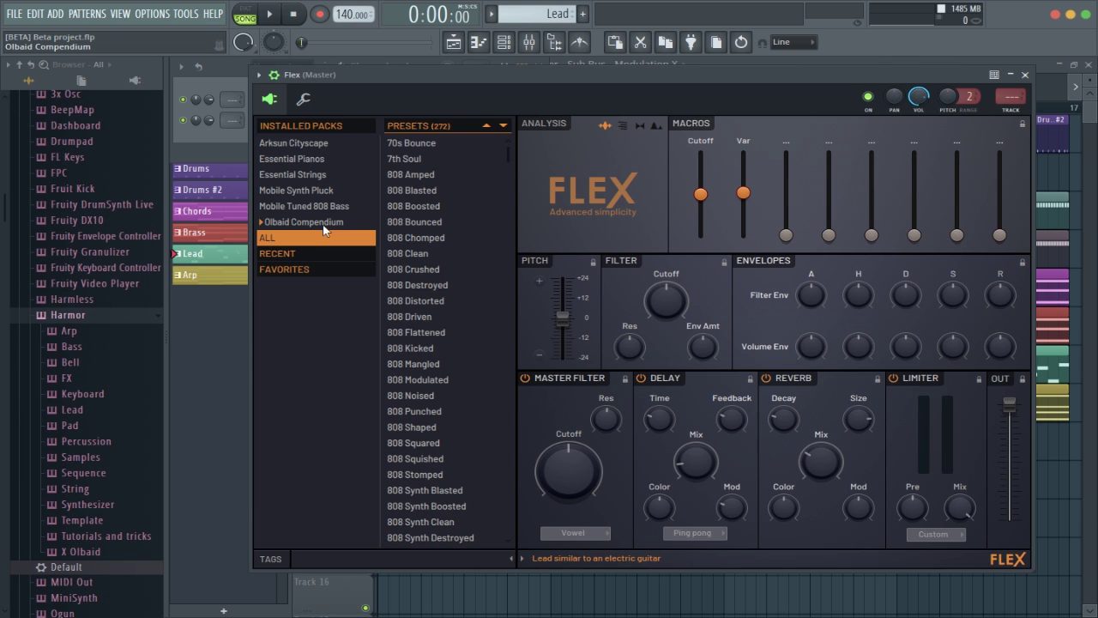
# Move the Flex window aside, list the Essential Pianos pack's eight presets, then return the window
pyautogui.moveTo(716, 76); pyautogui.dragTo(741, 62)
pyautogui.click(333, 149)
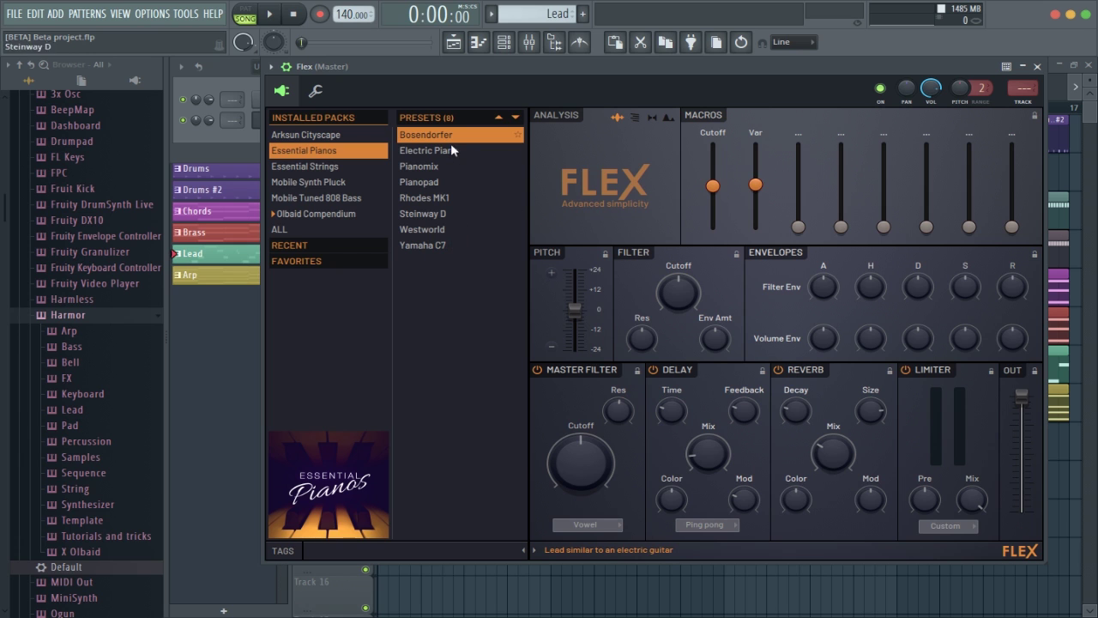
pyautogui.moveTo(703, 66); pyautogui.dragTo(667, 98)
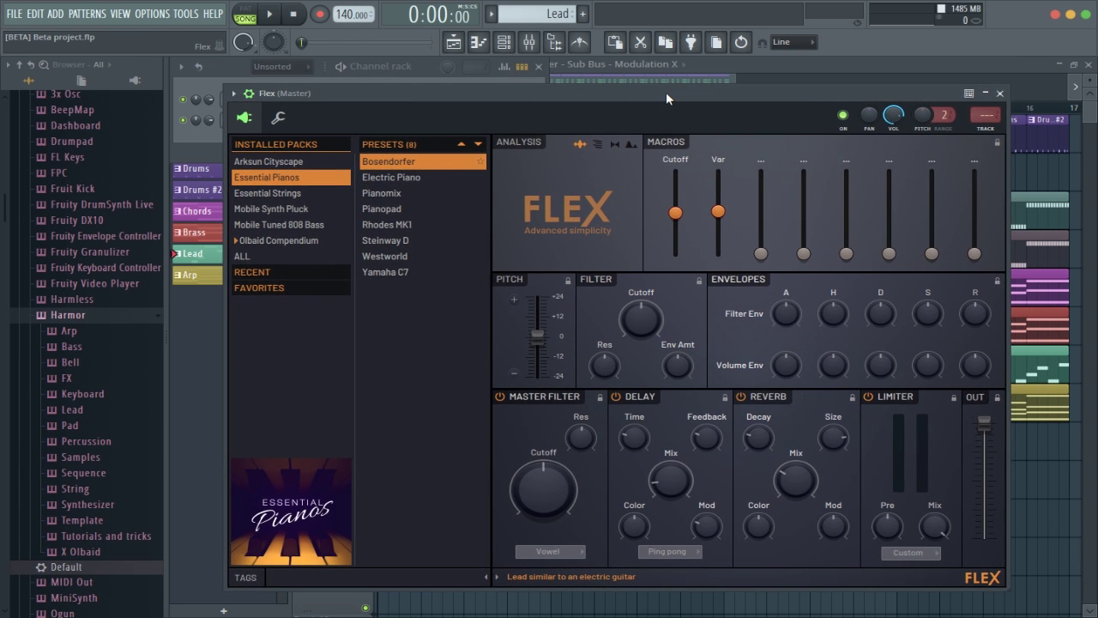